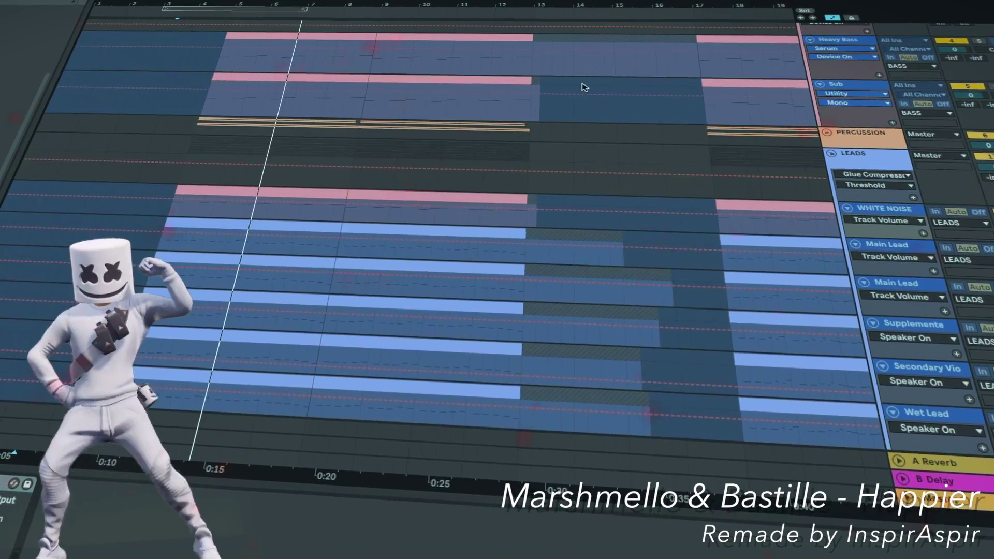
Step: Unfold the PERCUSSION group and expand its Cymbals and Hihats tracks to show their MIDI clips
{"action": "left_click", "coordinate": [813, 94]}
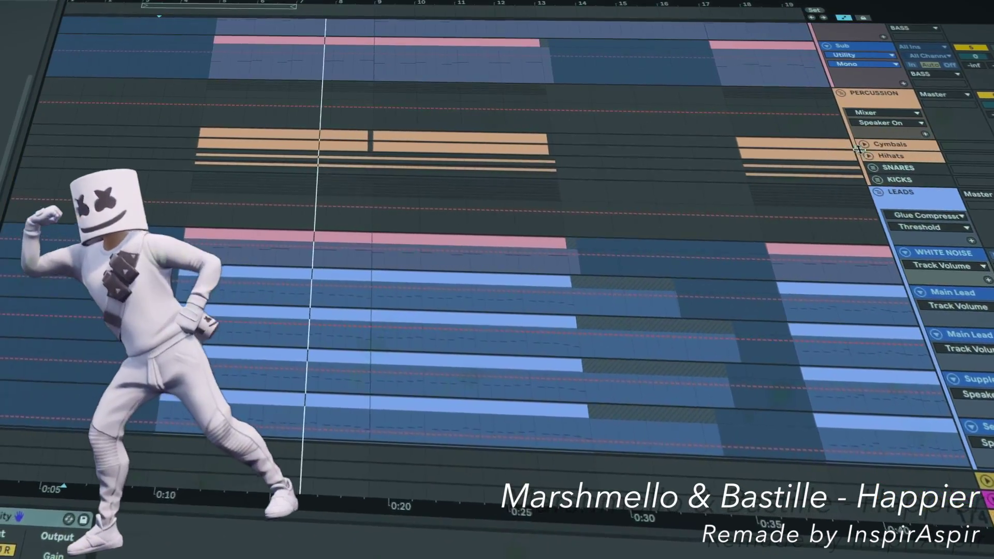
{"action": "left_click", "coordinate": [860, 154]}
{"action": "left_click", "coordinate": [856, 143]}
{"action": "scroll", "coordinate": [867, 146], "scroll_direction": "down", "scroll_amount": 2}
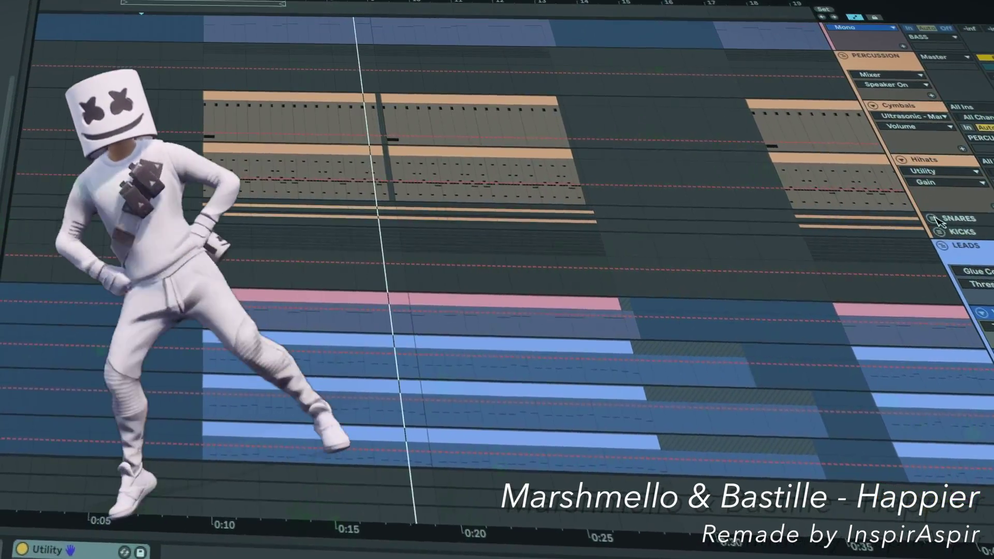
{"action": "scroll", "coordinate": [924, 207], "scroll_direction": "down", "scroll_amount": 3}
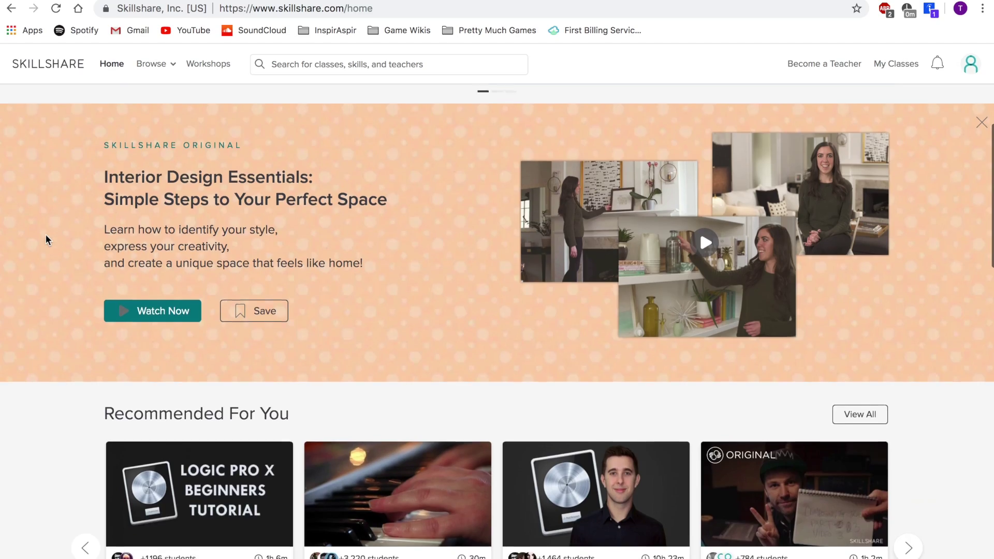
Step: Browse the recommended Skillshare classes and play the introduction of the Xfer Serum Synthesiser Part 3 class
{"action": "scroll", "coordinate": [45, 235], "scroll_direction": "down", "scroll_amount": 6}
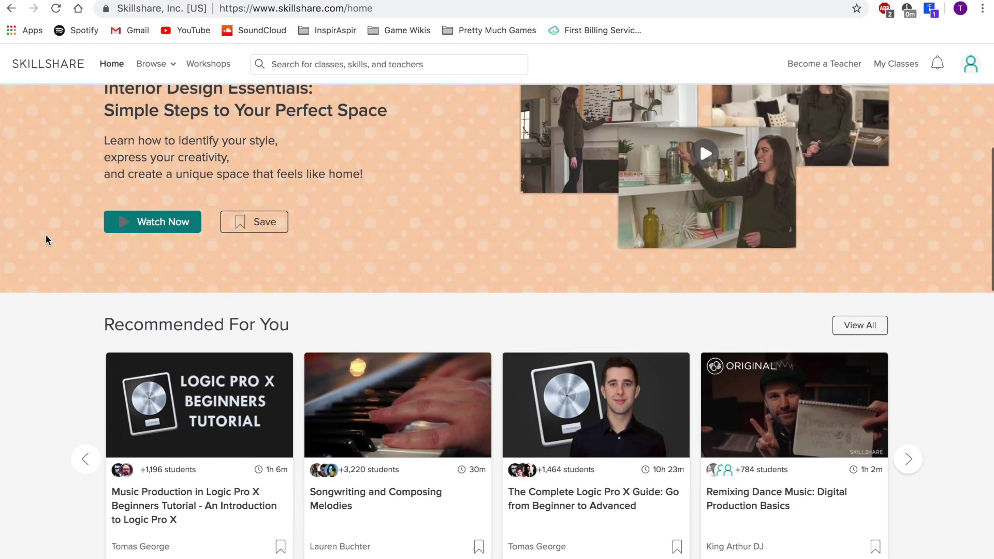
{"action": "scroll", "coordinate": [46, 234], "scroll_direction": "down", "scroll_amount": 2}
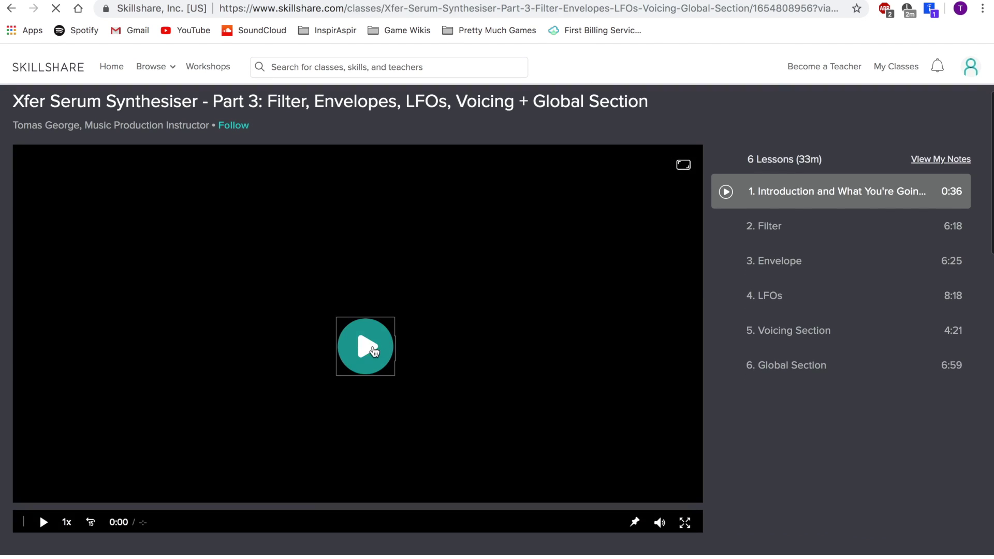
{"action": "left_click", "coordinate": [365, 360]}
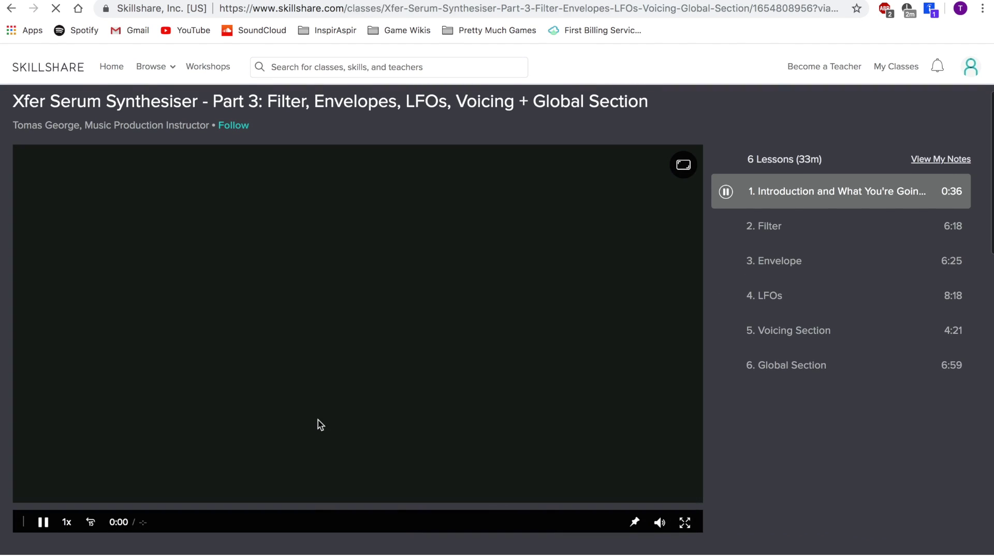
{"action": "scroll", "coordinate": [187, 497], "scroll_direction": "down", "scroll_amount": 1}
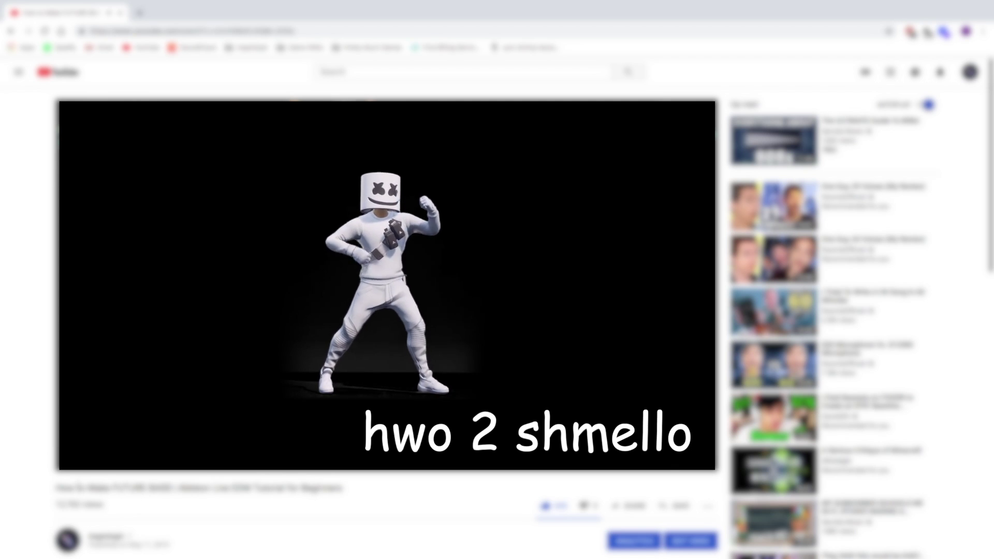
Step: Enter "how to make music like candy head guy" as a YouTube search
{"action": "type", "text": "h"}
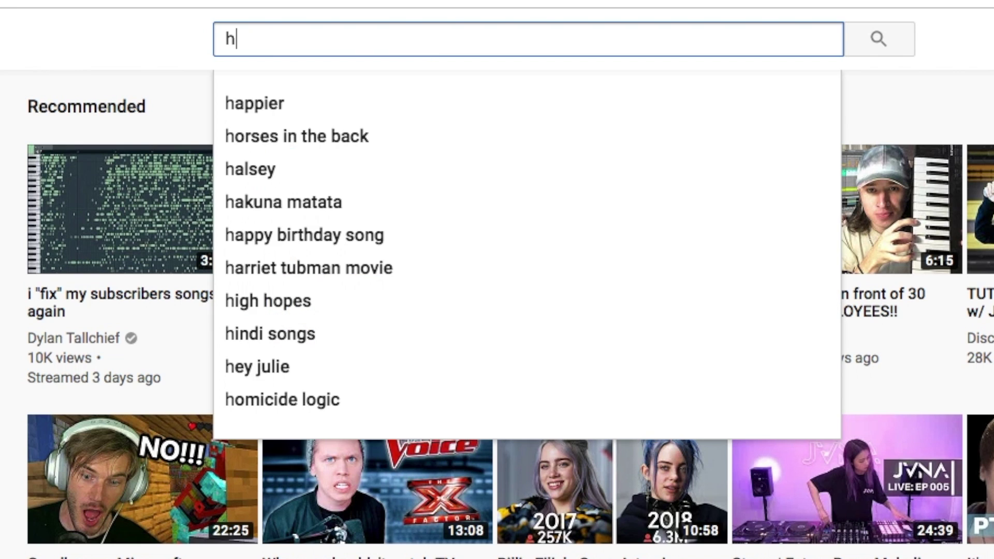
{"action": "type", "text": "ow to make music like "}
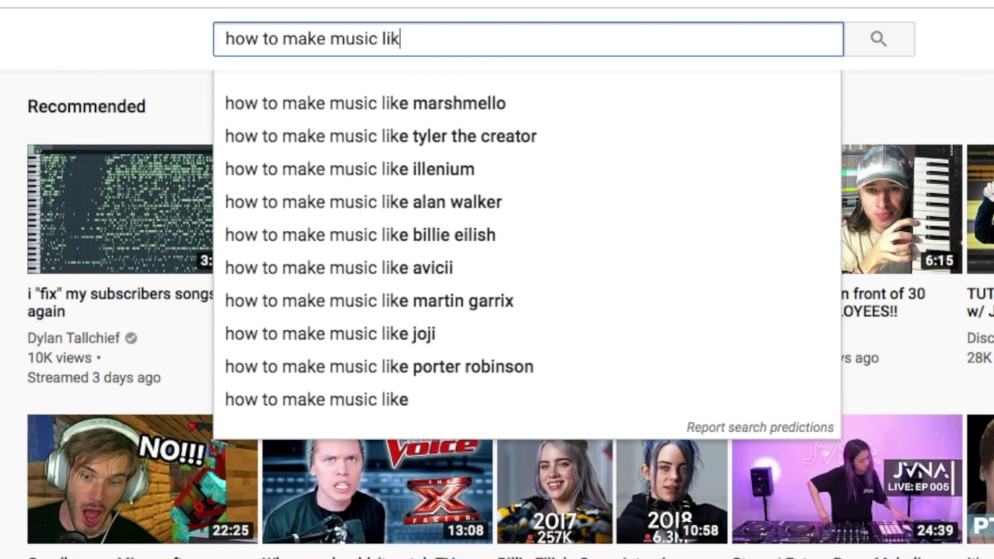
{"action": "type", "text": "candy head guy"}
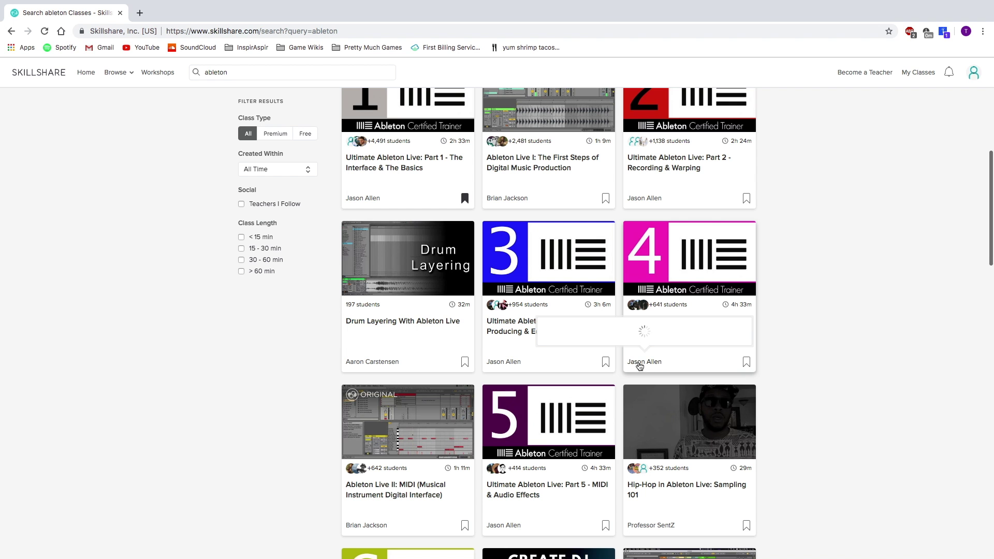
Step: Examine the profile card and credentials of the teacher of the Ultimate Ableton Live Part 4 class on Skillshare
{"action": "mouse_move", "coordinate": [644, 362]}
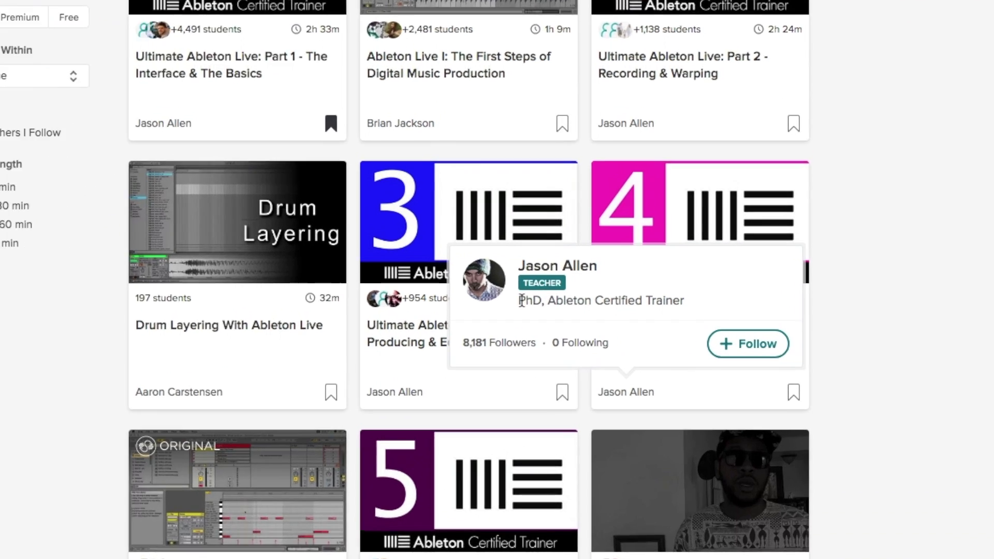
{"action": "left_click_drag", "start_coordinate": [580, 307], "coordinate": [673, 307]}
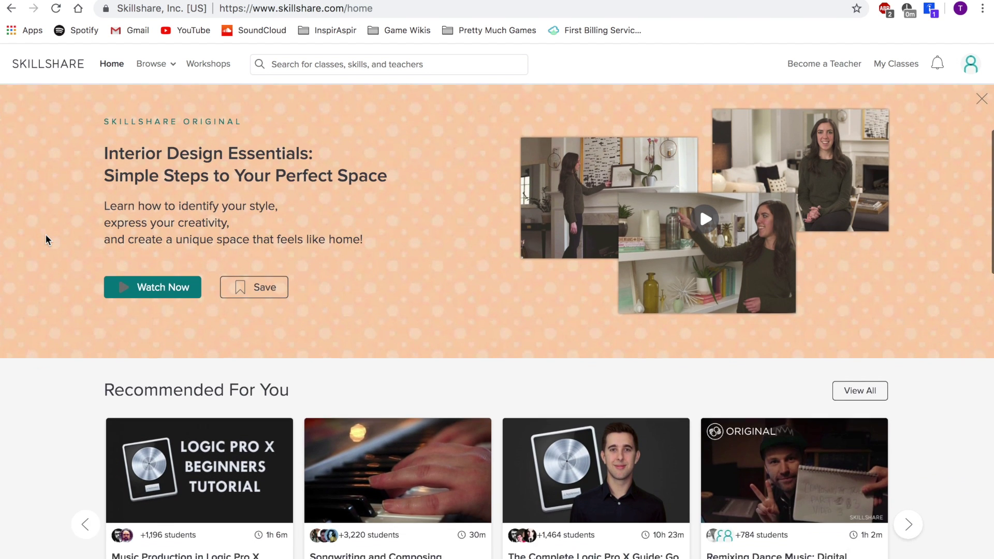
Step: Open the Basics of Music Production list from the recommended lists on the Skillshare home page and look through its classes
{"action": "scroll", "coordinate": [45, 234], "scroll_direction": "down", "scroll_amount": 5}
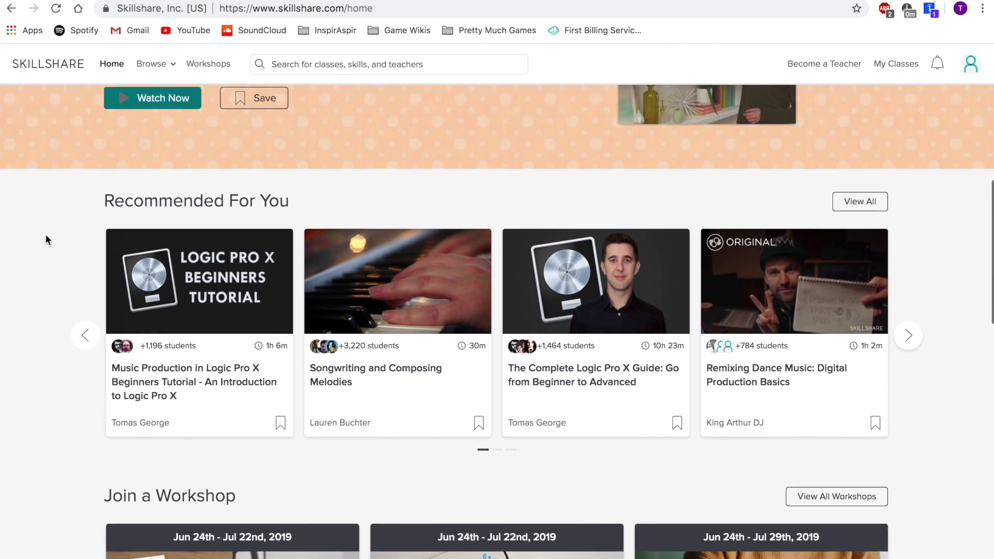
{"action": "scroll", "coordinate": [46, 235], "scroll_direction": "down", "scroll_amount": 10}
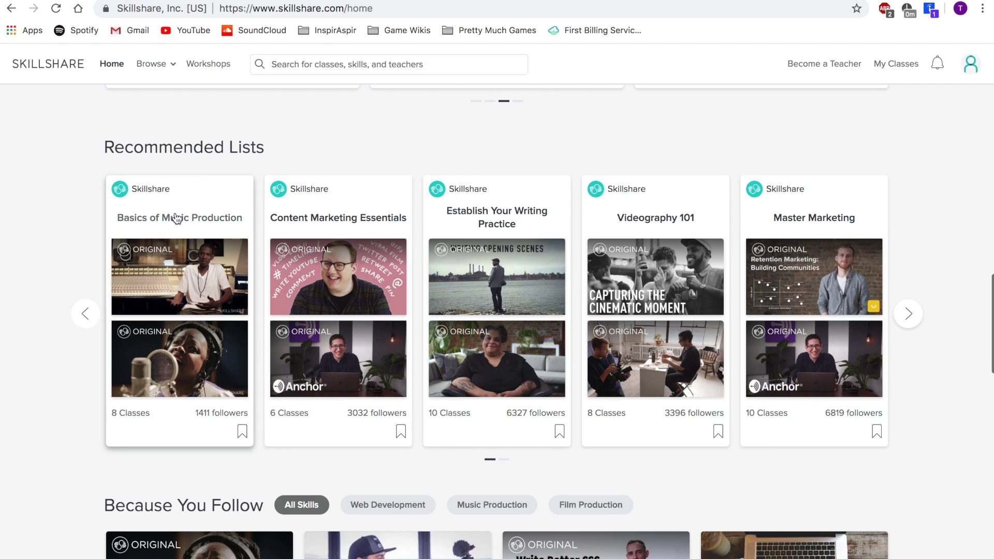
{"action": "left_click", "coordinate": [179, 220]}
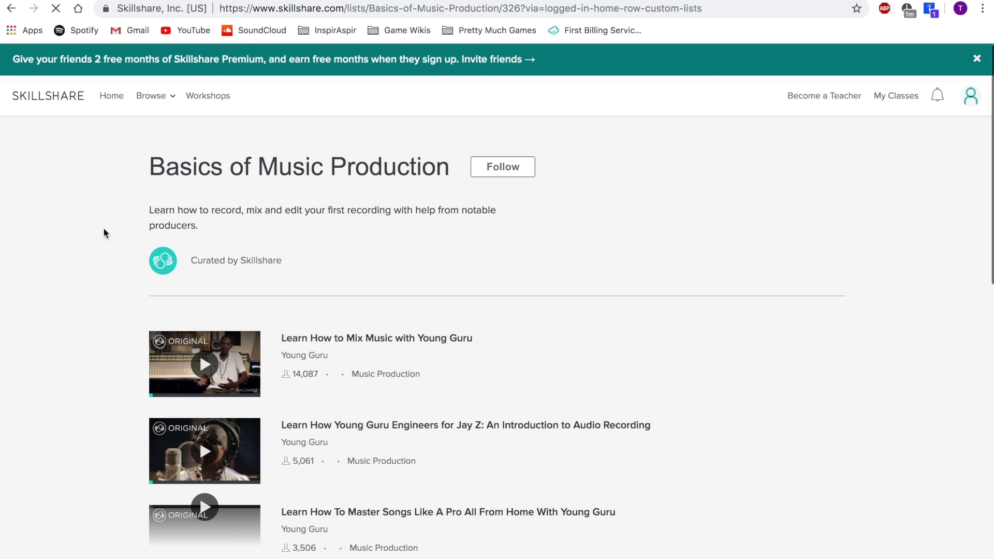
{"action": "scroll", "coordinate": [104, 231], "scroll_direction": "down", "scroll_amount": 2}
{"action": "scroll", "coordinate": [104, 233], "scroll_direction": "down", "scroll_amount": 12}
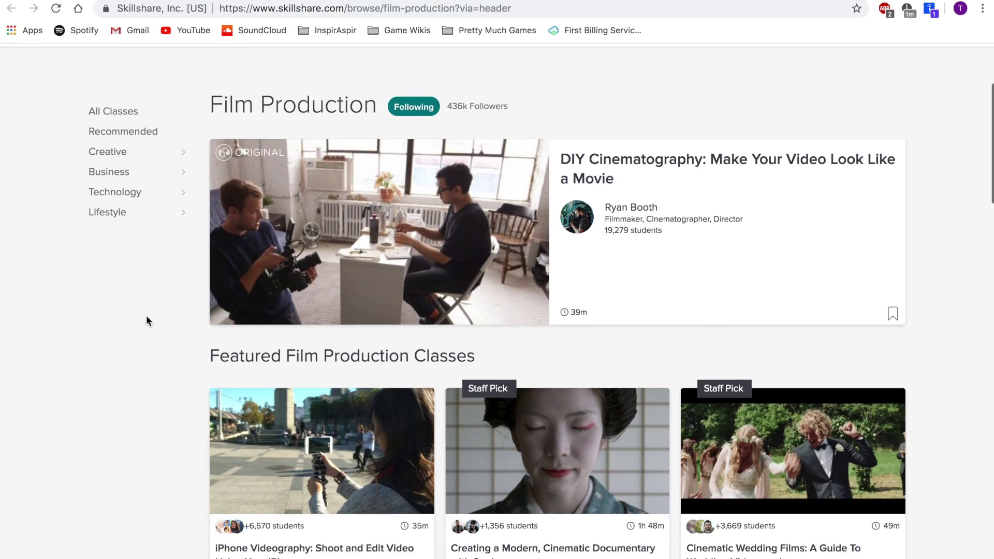
Step: Look through the Film Production classes and the Workshops page on Skillshare
{"action": "scroll", "coordinate": [147, 319], "scroll_direction": "down", "scroll_amount": 2}
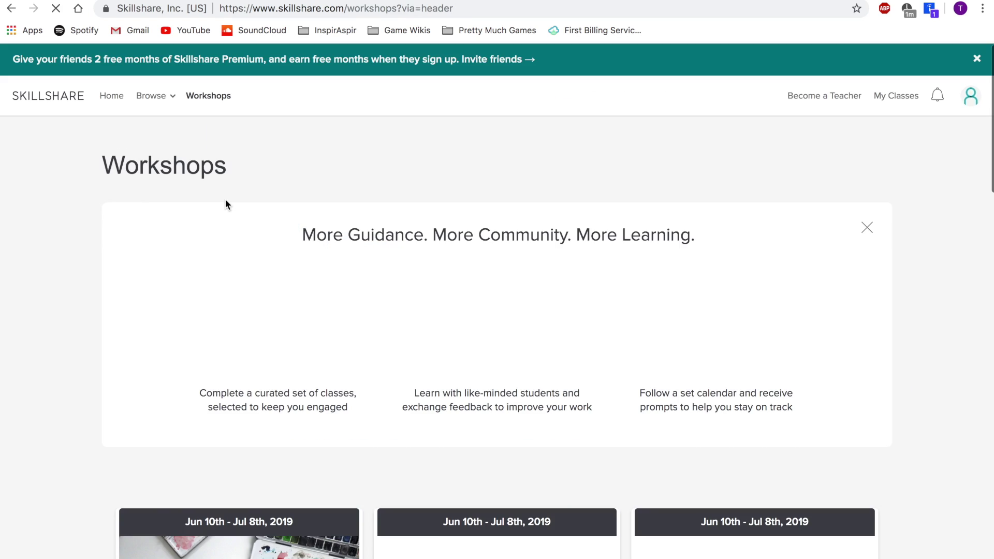
{"action": "scroll", "coordinate": [226, 201], "scroll_direction": "down", "scroll_amount": 5}
{"action": "scroll", "coordinate": [228, 206], "scroll_direction": "down", "scroll_amount": 2}
{"action": "scroll", "coordinate": [227, 205], "scroll_direction": "up", "scroll_amount": 1}
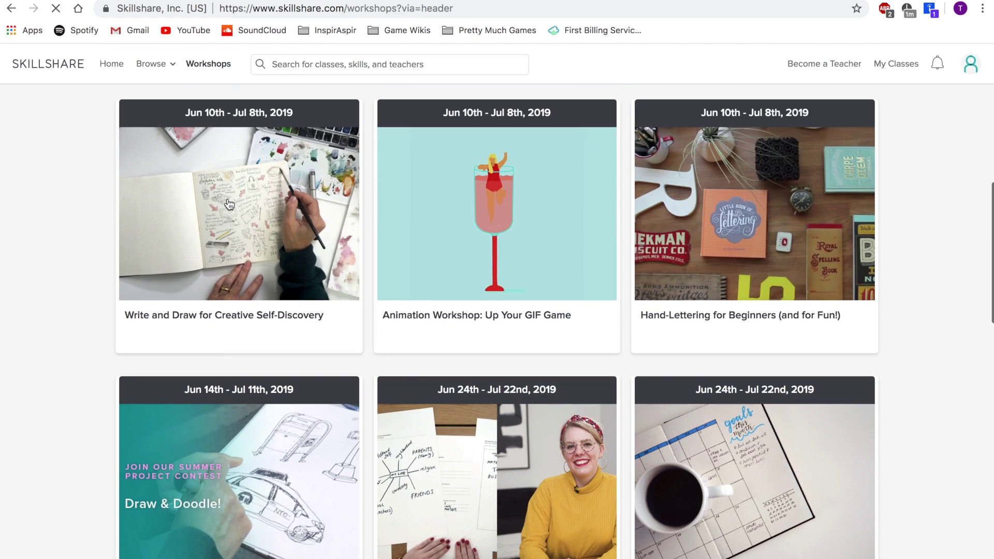
{"action": "left_click", "coordinate": [396, 259]}
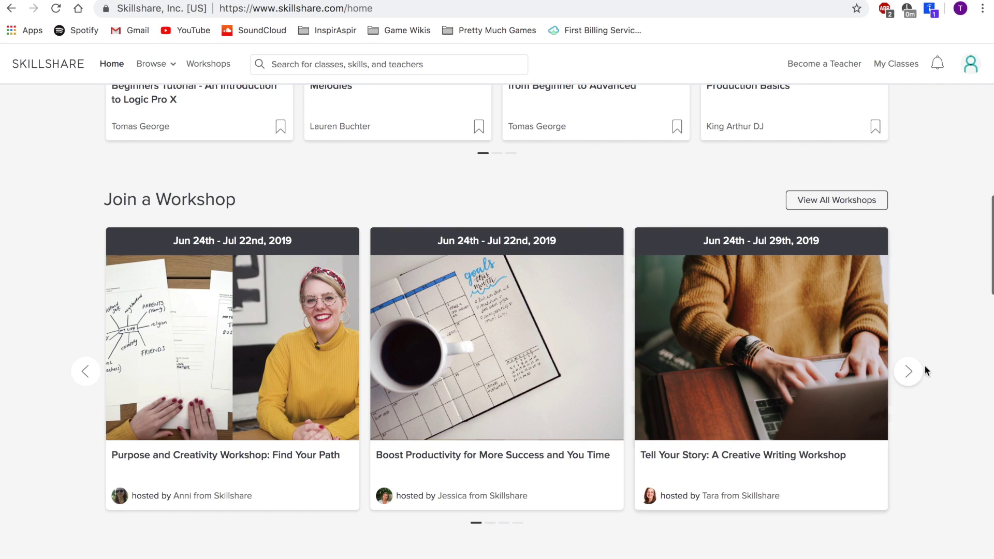
Step: Page forward through the Join a Workshop carousel and look over the rest of the home page
{"action": "left_click", "coordinate": [918, 373]}
{"action": "left_click", "coordinate": [918, 372]}
{"action": "scroll", "coordinate": [910, 362], "scroll_direction": "down", "scroll_amount": 8}
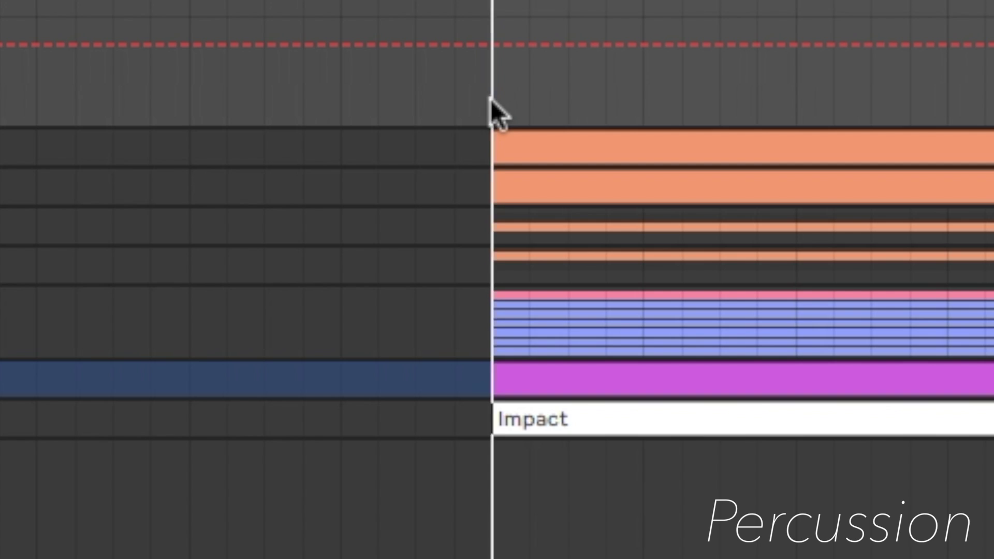
Step: Switch to Ableton Live and play the percussion from the start of the Impact clip while unfolding the Cymbals and Hihats tracks
{"action": "key", "text": "space"}
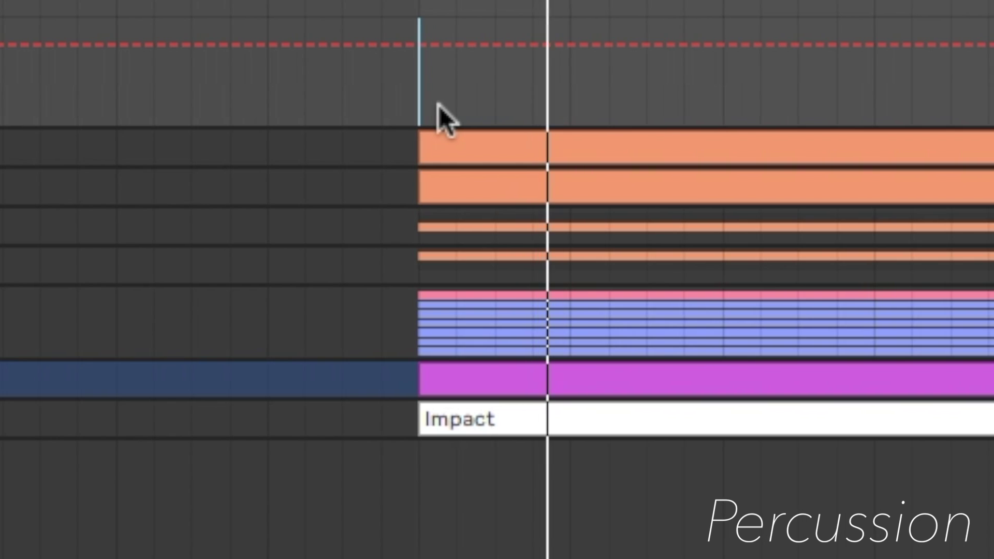
{"action": "key", "text": "u"}
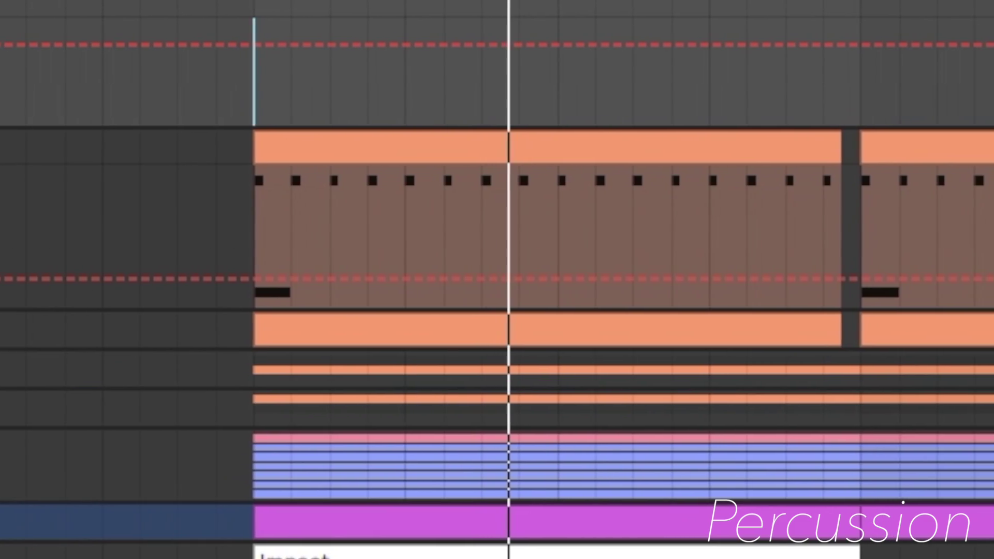
{"action": "key", "text": "u"}
{"action": "key", "text": "u"}
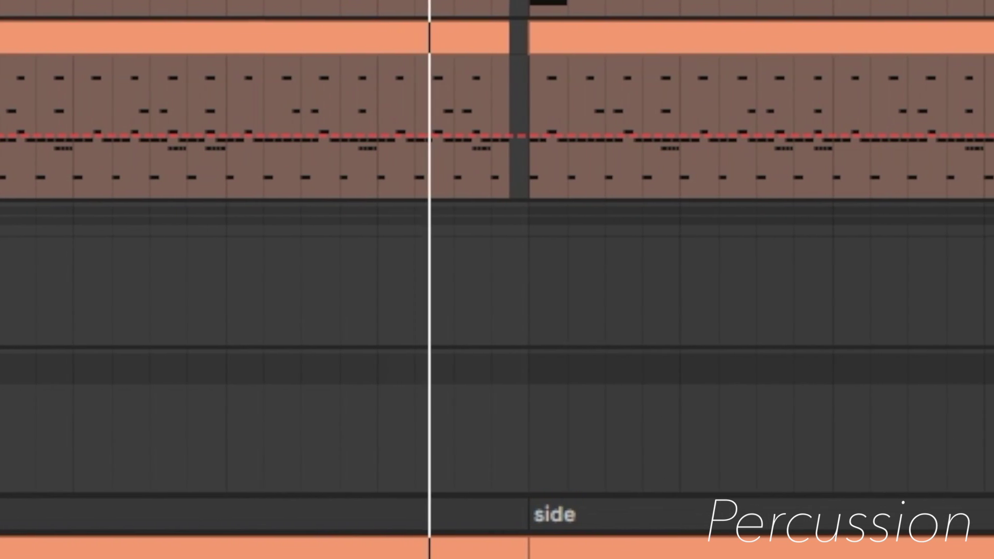
{"action": "key", "text": "space"}
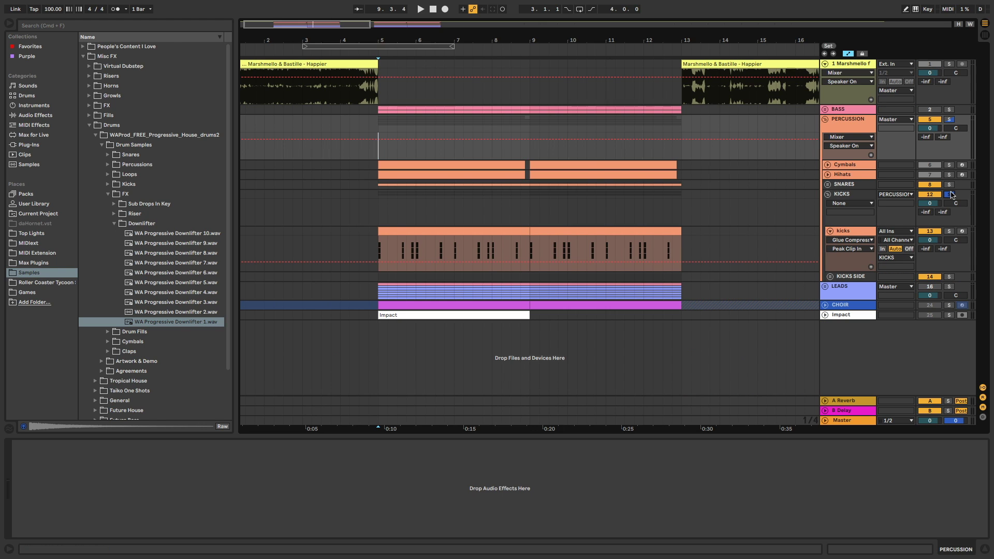
Step: Select the first kicks clip, show the Drums category in the browser and play the kick pattern
{"action": "left_click", "coordinate": [454, 254]}
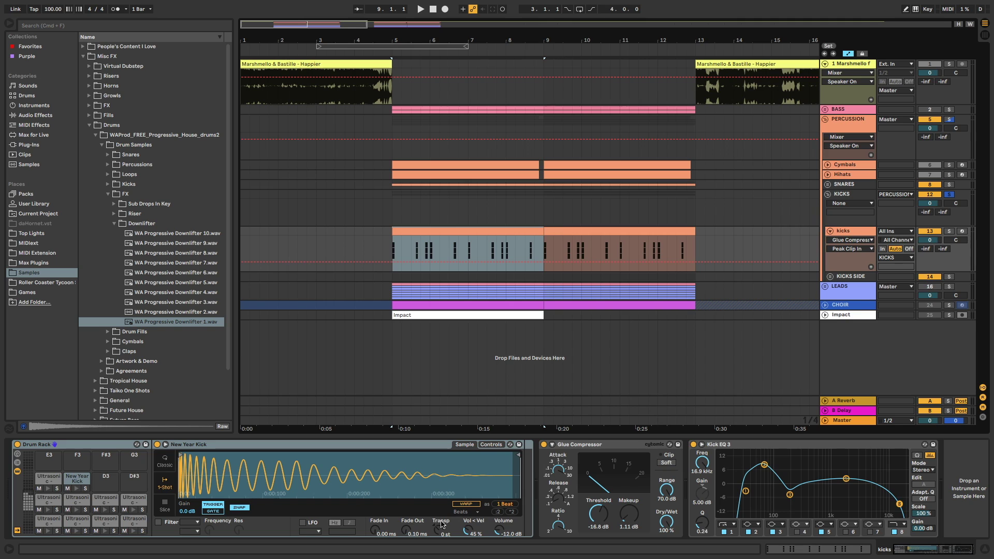
{"action": "left_click", "coordinate": [27, 96]}
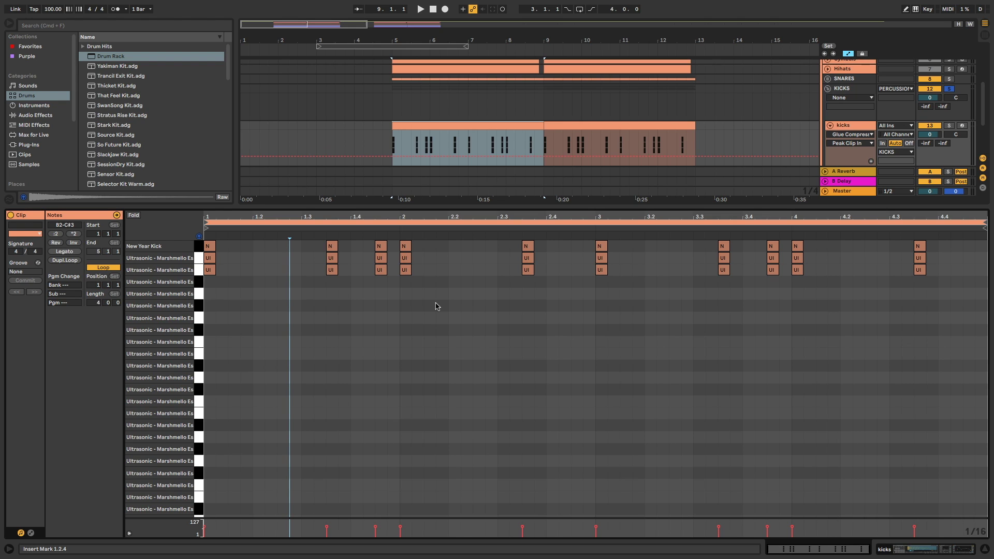
{"action": "key", "text": "space"}
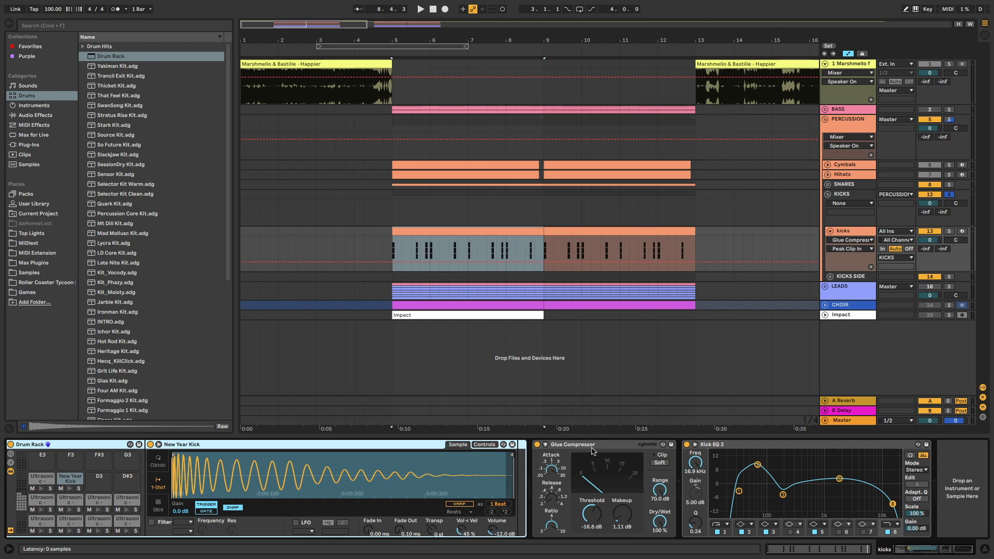
Step: Expand the Drums presets of the EQ Eight audio effect and select band 3 of Kick EQ 3 on the kicks track
{"action": "left_click", "coordinate": [589, 446]}
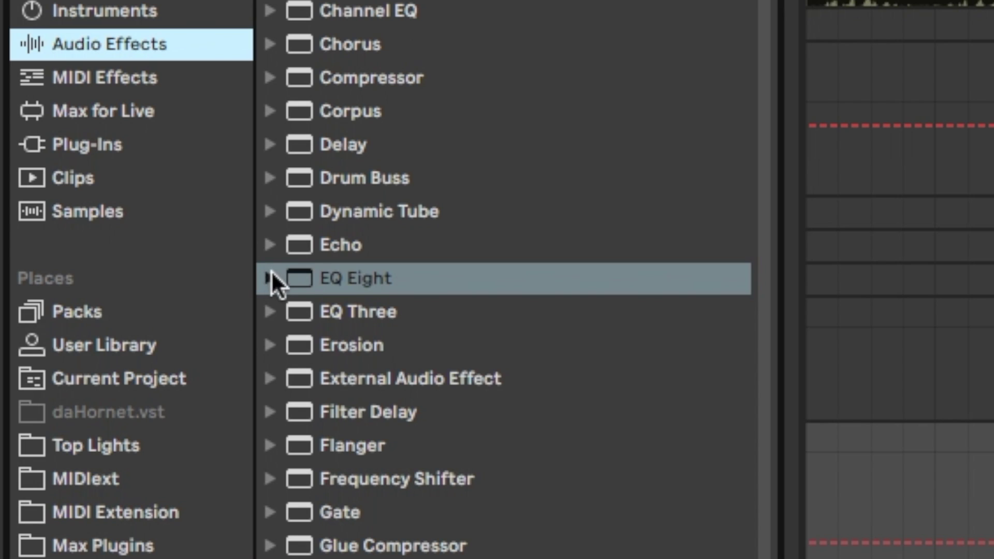
{"action": "left_click", "coordinate": [272, 278]}
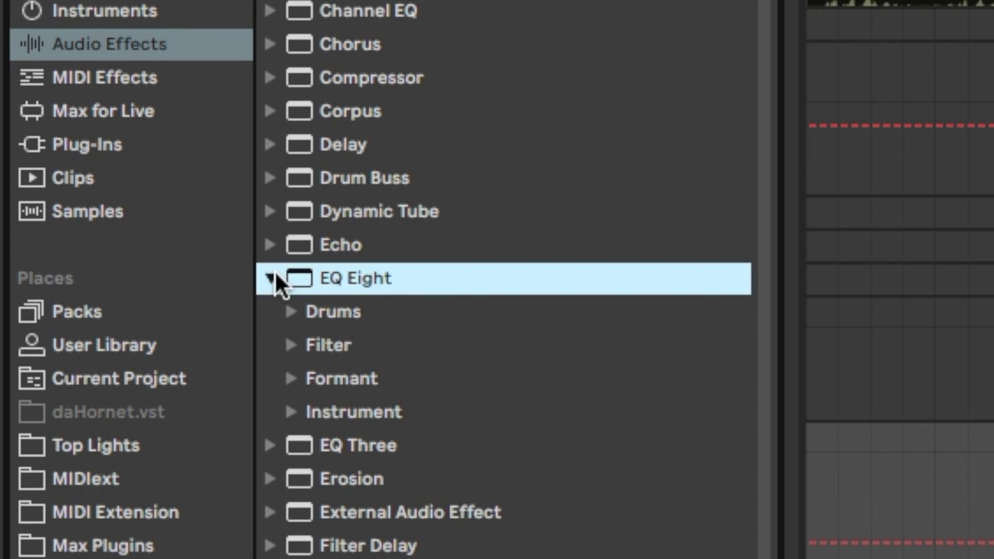
{"action": "left_click", "coordinate": [294, 312]}
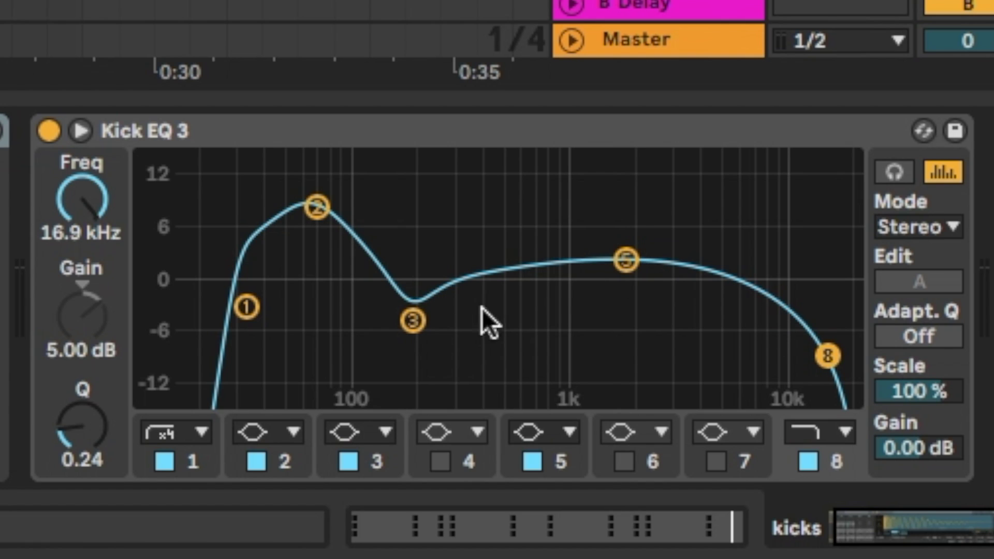
{"action": "left_click", "coordinate": [413, 322]}
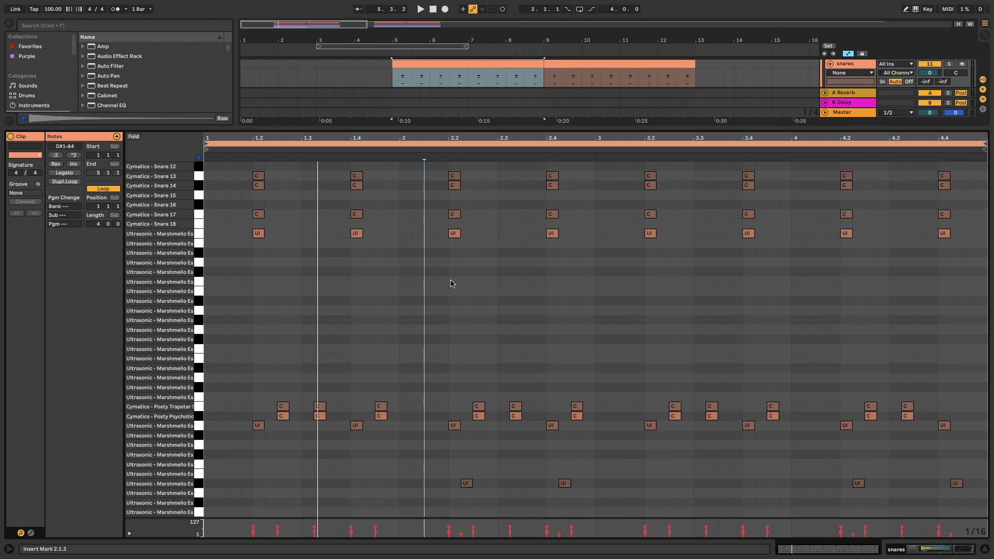
Step: Delete all notes of the two Cymatics Posty snares and the off-beat notes of the lowest Ultrasonic snare from the snares clip
{"action": "left_click_drag", "start_coordinate": [209, 174], "coordinate": [959, 244]}
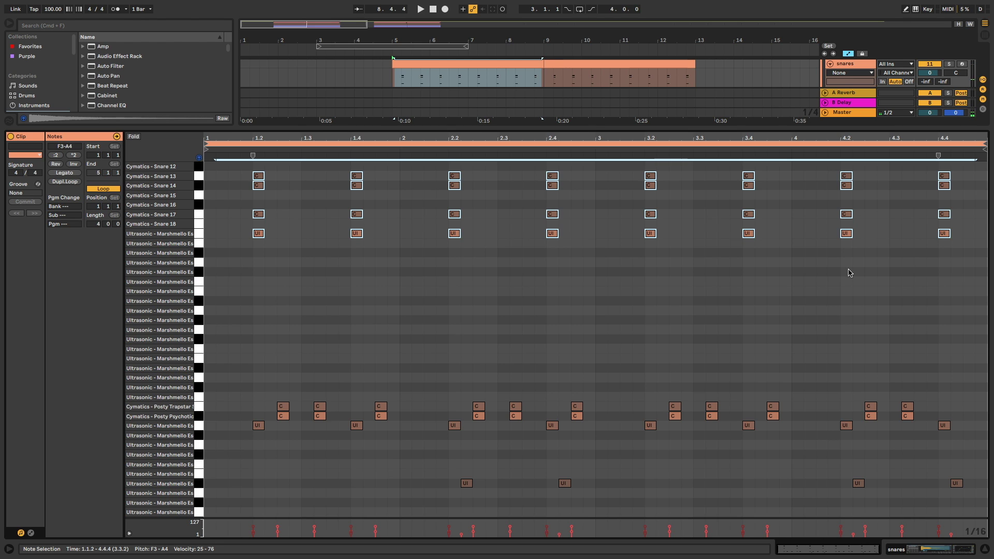
{"action": "left_click", "coordinate": [424, 343]}
{"action": "left_click_drag", "start_coordinate": [198, 407], "coordinate": [199, 416]}
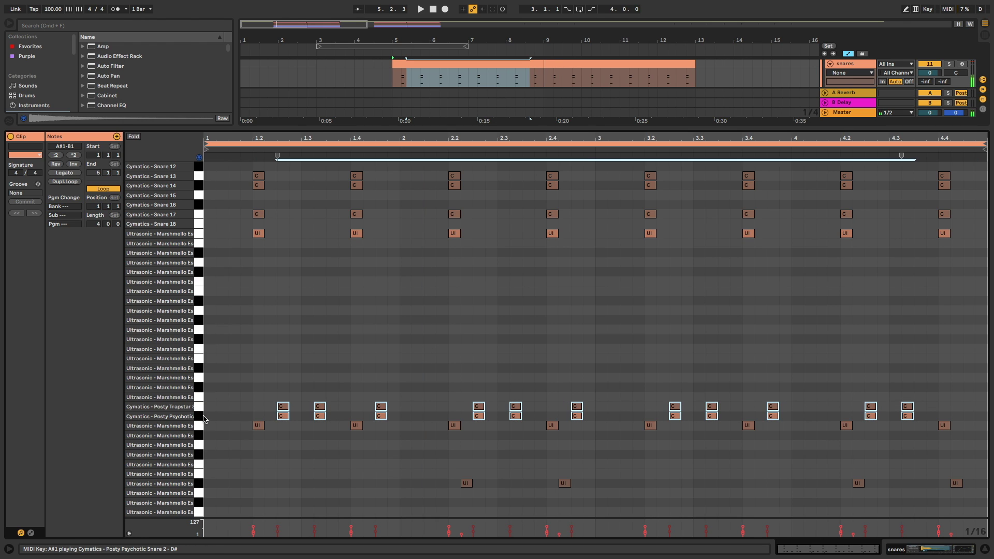
{"action": "key", "text": "Delete"}
{"action": "left_click", "coordinate": [197, 500]}
{"action": "key", "text": "Delete"}
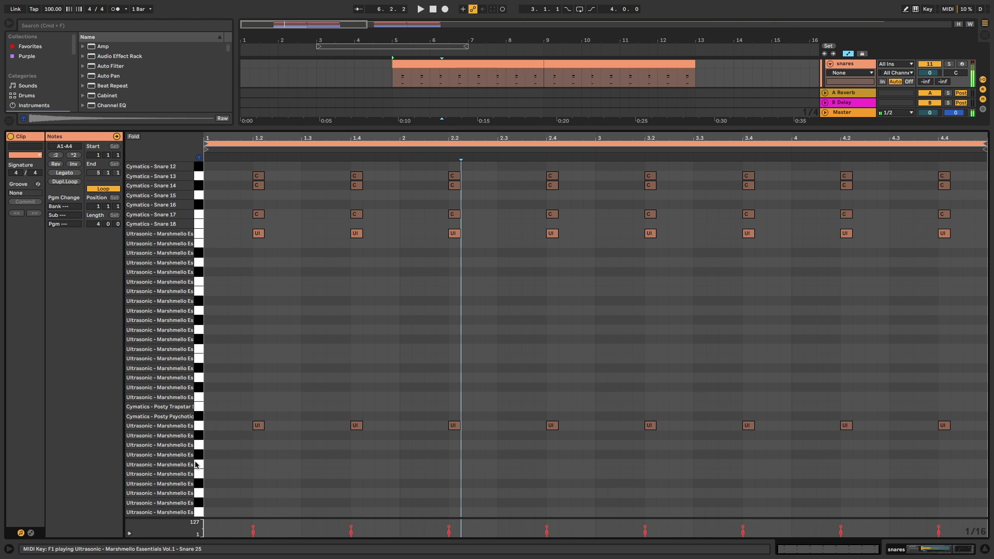
{"action": "left_click", "coordinate": [361, 361]}
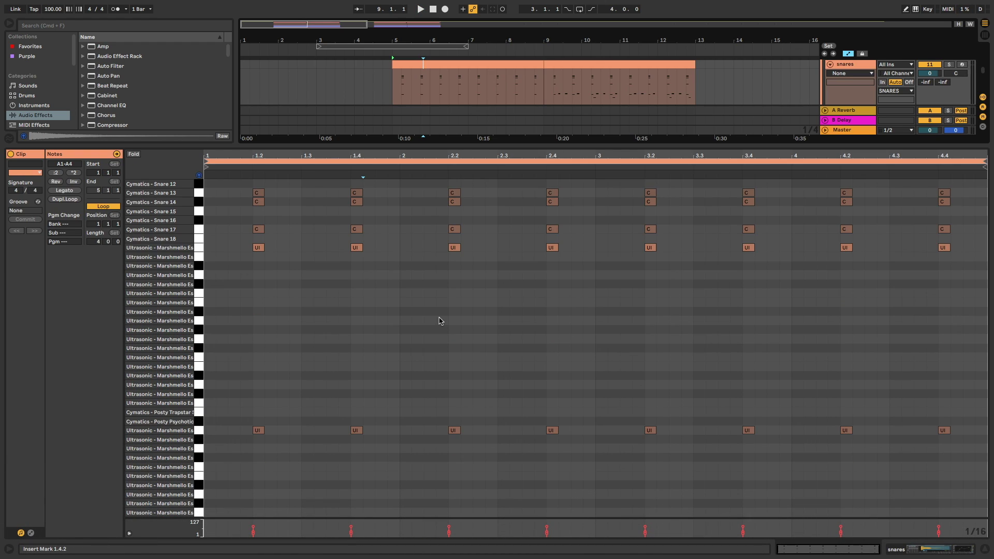
Step: Restore the deleted notes in the snares clip and play the full snare pattern with the Posty snares
{"action": "left_click", "coordinate": [199, 412]}
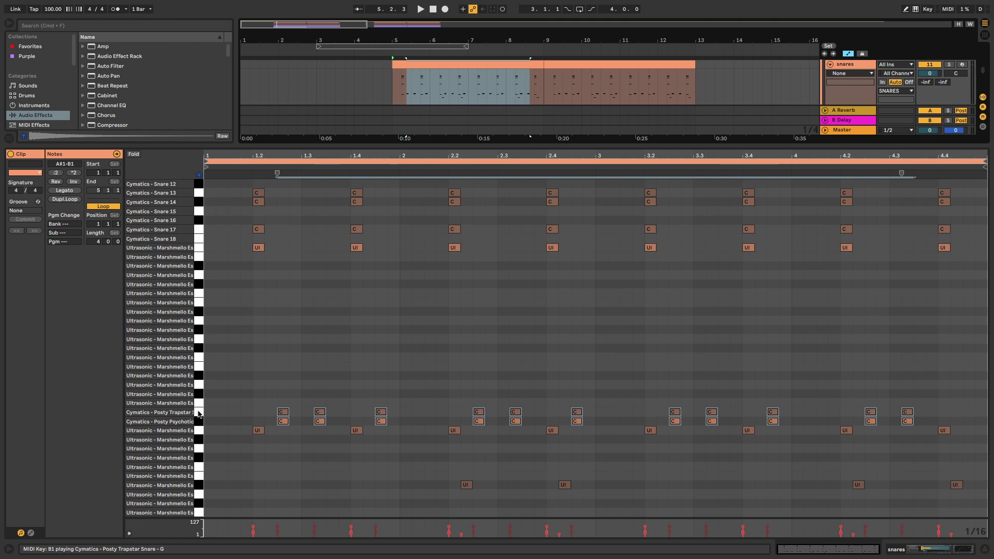
{"action": "left_click", "coordinate": [225, 389]}
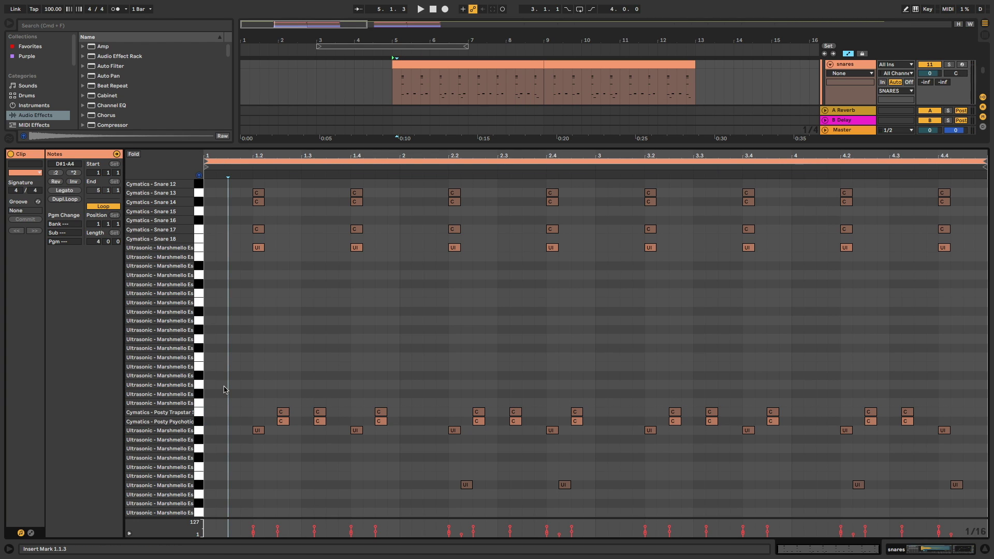
{"action": "key", "text": "space"}
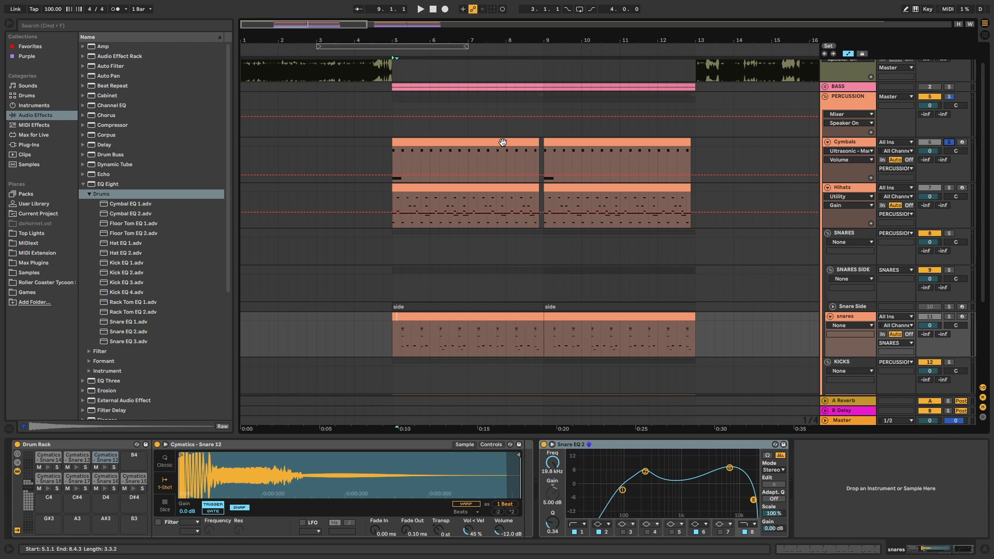
Step: Delete the crash note from the first Cymbals clip and play the remaining pattern
{"action": "double_click", "coordinate": [502, 143]}
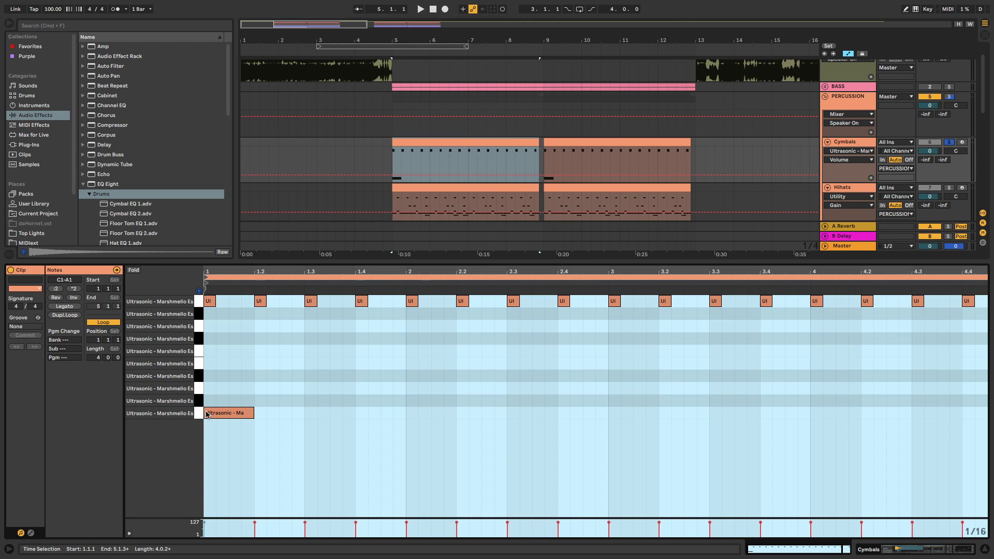
{"action": "left_click", "coordinate": [199, 415]}
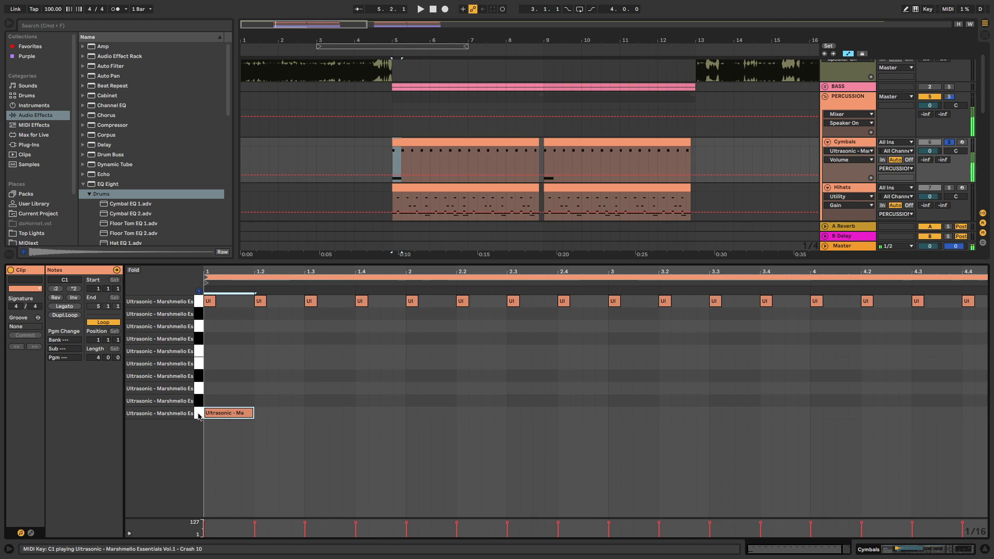
{"action": "key", "text": "Delete"}
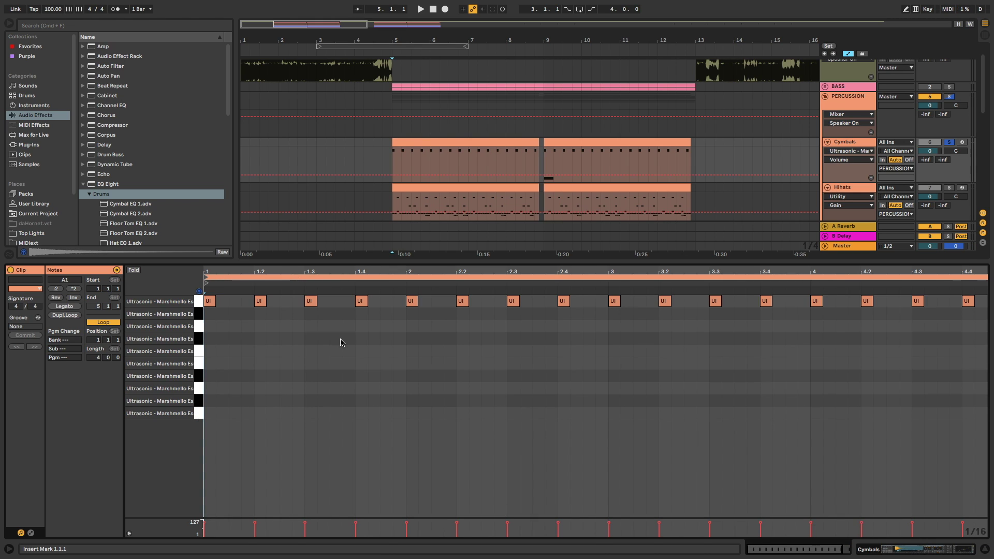
{"action": "key", "text": "space"}
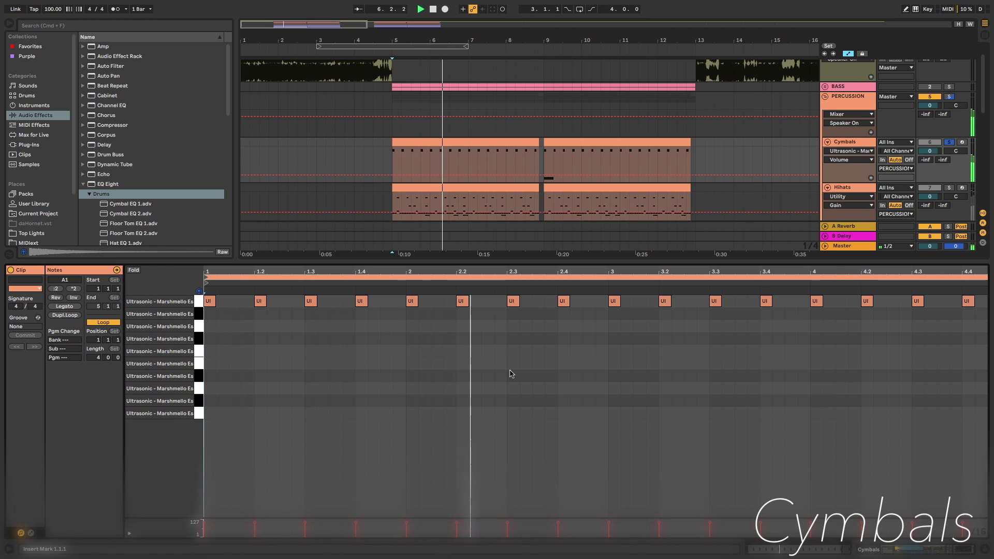
{"action": "key", "text": "space"}
Step: Restore the crash note and play the Cymbals clips, adding the soloed kicks and snares
{"action": "left_click", "coordinate": [344, 402]}
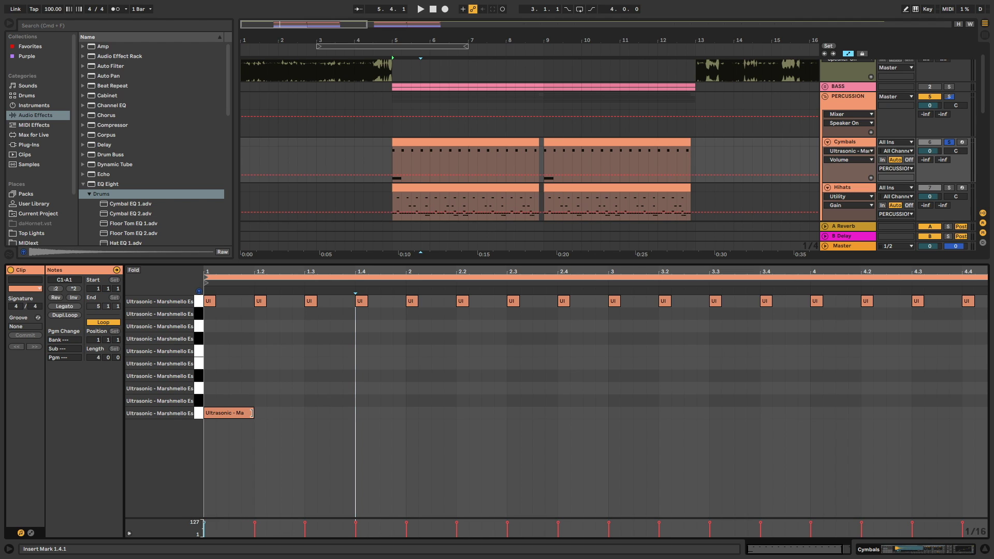
{"action": "left_click", "coordinate": [431, 143]}
{"action": "key", "text": "space"}
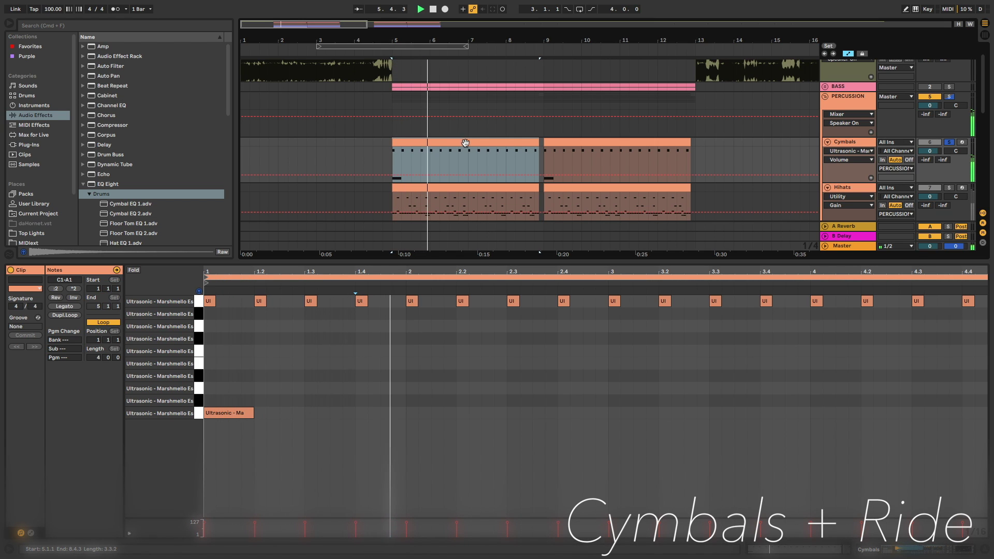
{"action": "left_click", "coordinate": [566, 159]}
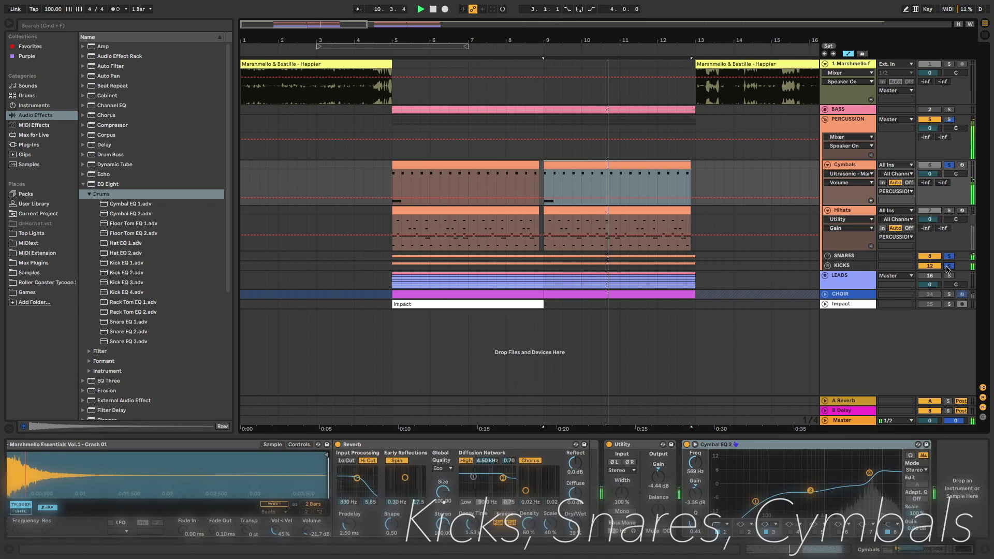
{"action": "key", "text": "space"}
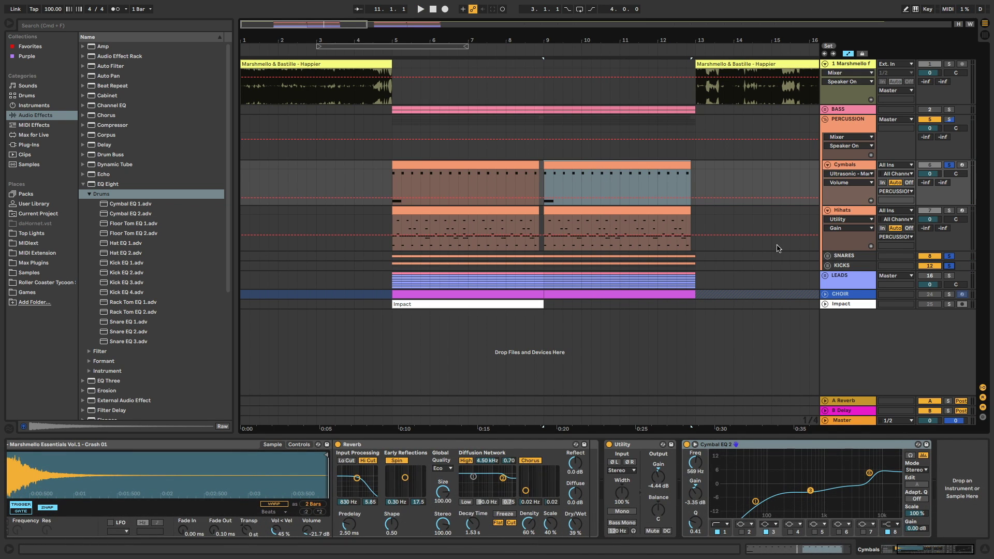
Step: Deactivate every note except the A1 row in the first Hihats clip and play the basic hi-hat pattern
{"action": "double_click", "coordinate": [447, 220]}
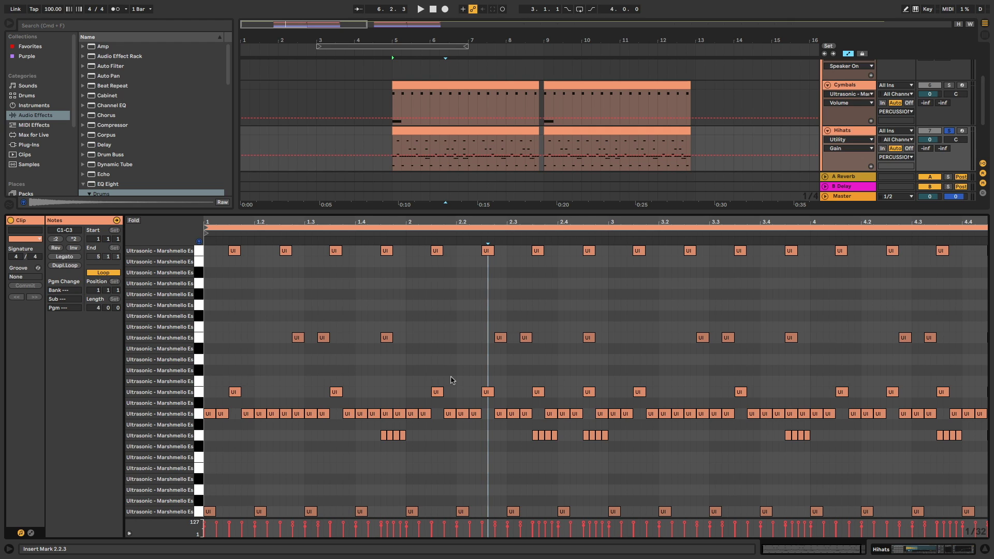
{"action": "left_click", "coordinate": [325, 449]}
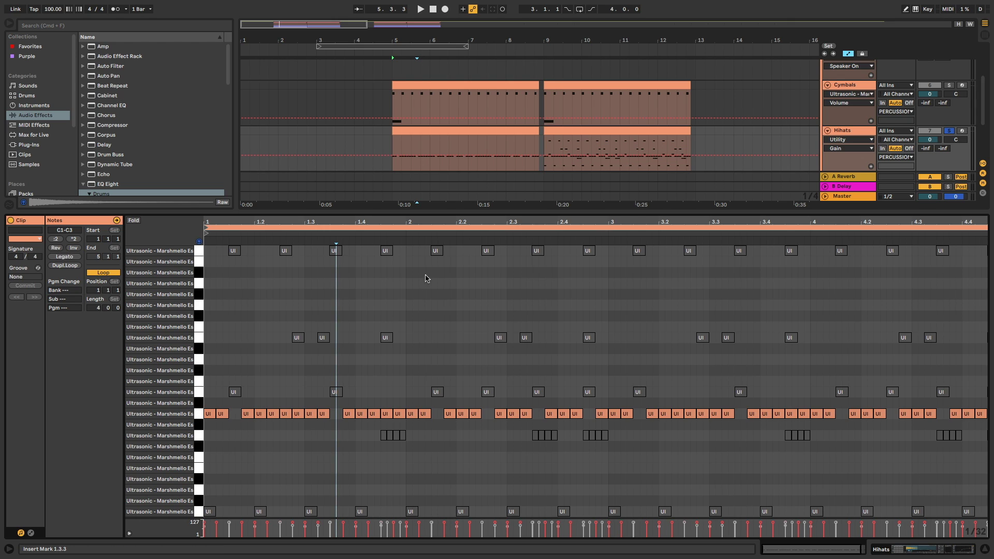
{"action": "key", "text": "super+z"}
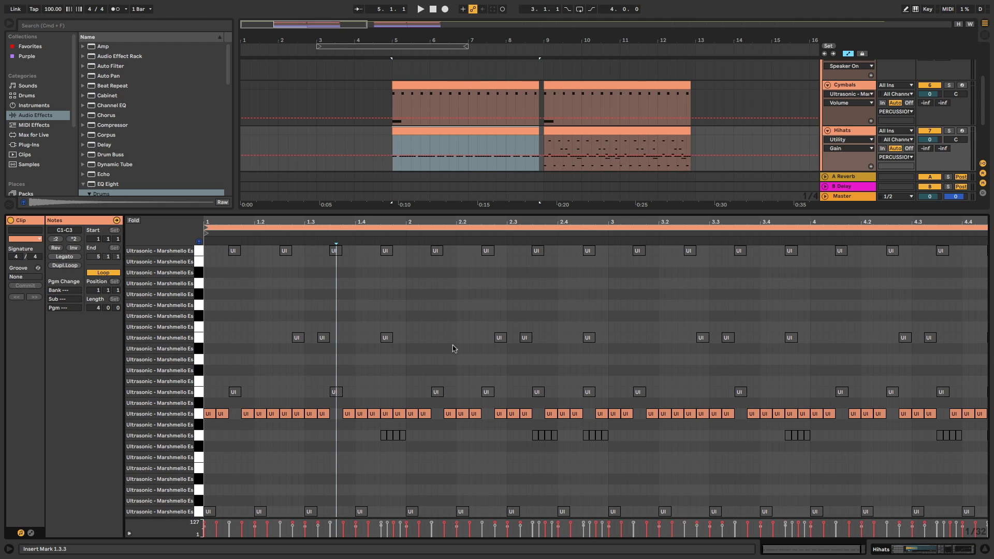
{"action": "key", "text": "space"}
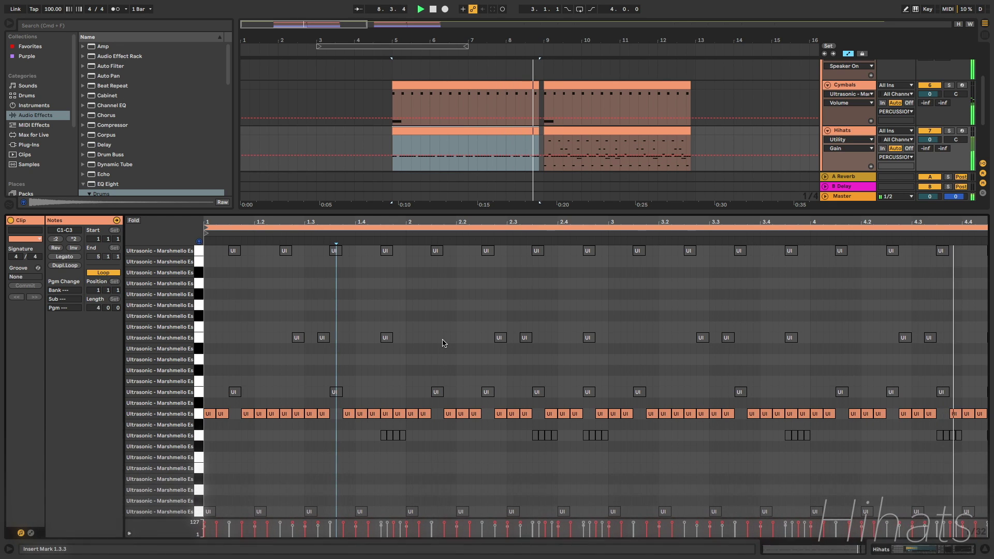
{"action": "left_click", "coordinate": [230, 431]}
{"action": "key", "text": "space"}
Step: Try filling the gaps in the A1 hi-hat row with notes at 1.1.3, 1.3.3 and 2.1.3
{"action": "double_click", "coordinate": [234, 414]}
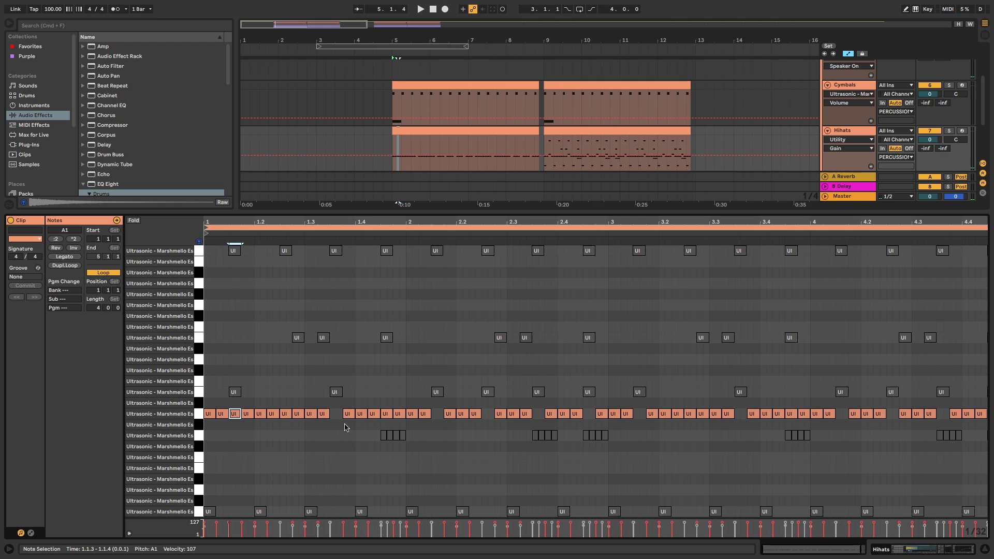
{"action": "double_click", "coordinate": [335, 414]}
{"action": "double_click", "coordinate": [436, 414]}
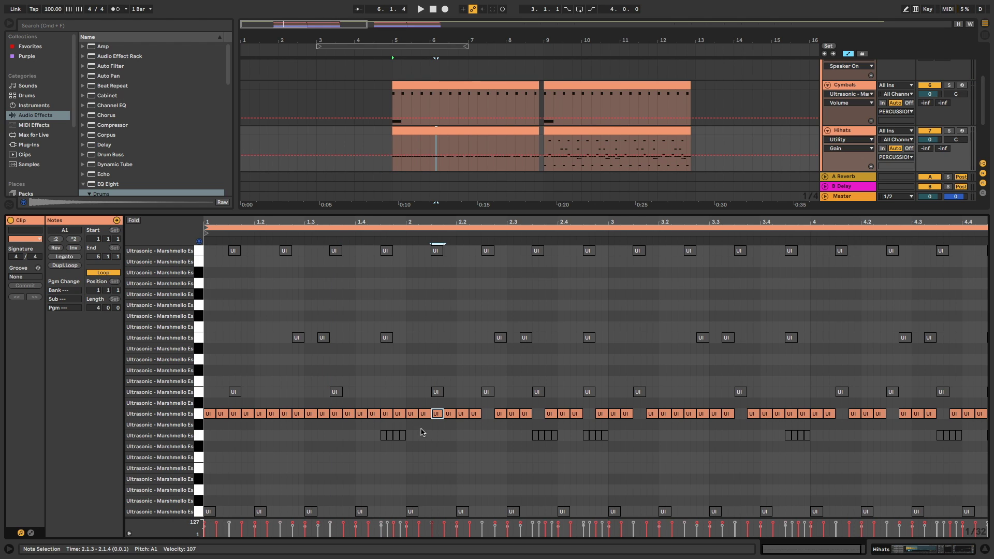
{"action": "key", "text": "super+z"}
{"action": "key", "text": "super+z"}
{"action": "key", "text": "super+z"}
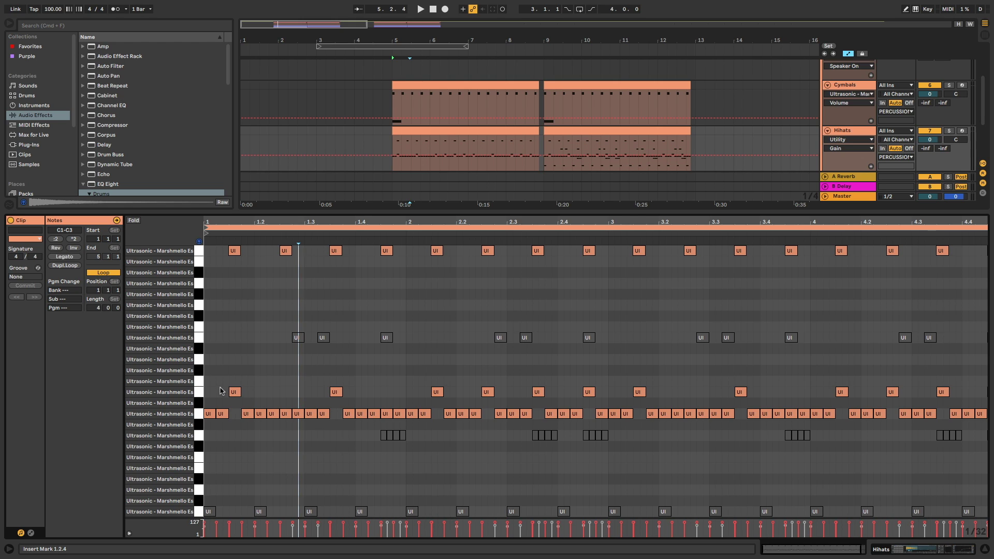
Step: Play the hi-hat pattern with the C3 and B1 rows active and audition the samples of both rows
{"action": "key", "text": "space"}
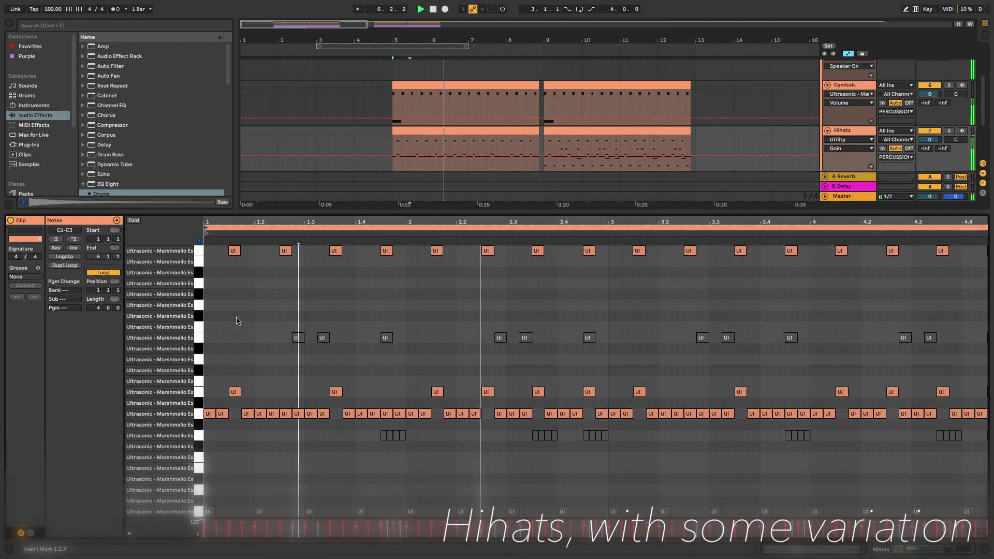
{"action": "key", "text": "space"}
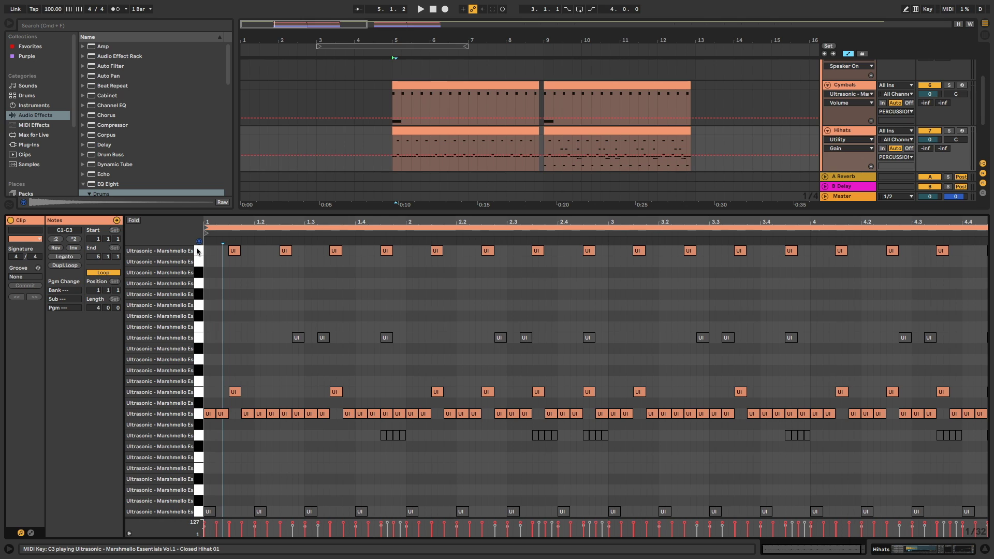
{"action": "left_click", "coordinate": [197, 250]}
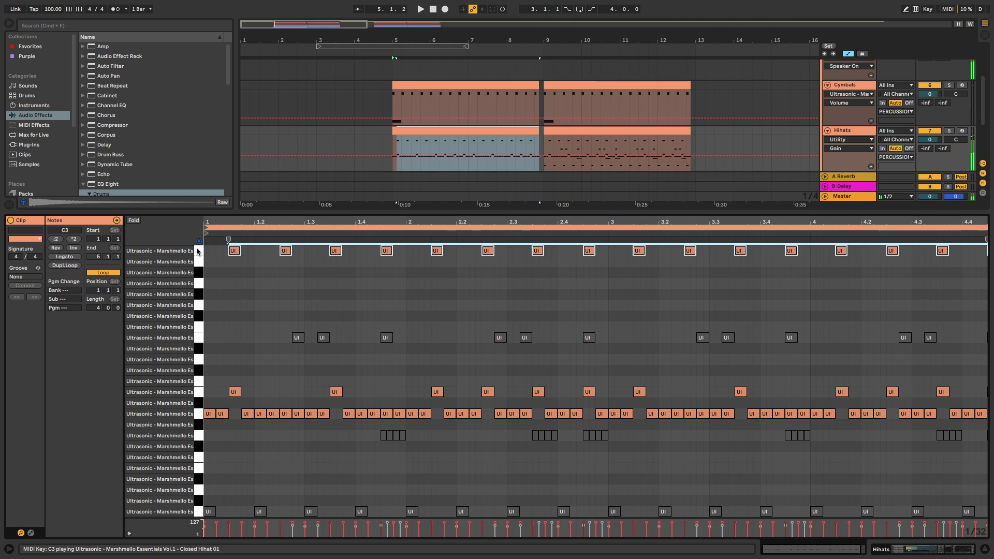
{"action": "left_click", "coordinate": [198, 391]}
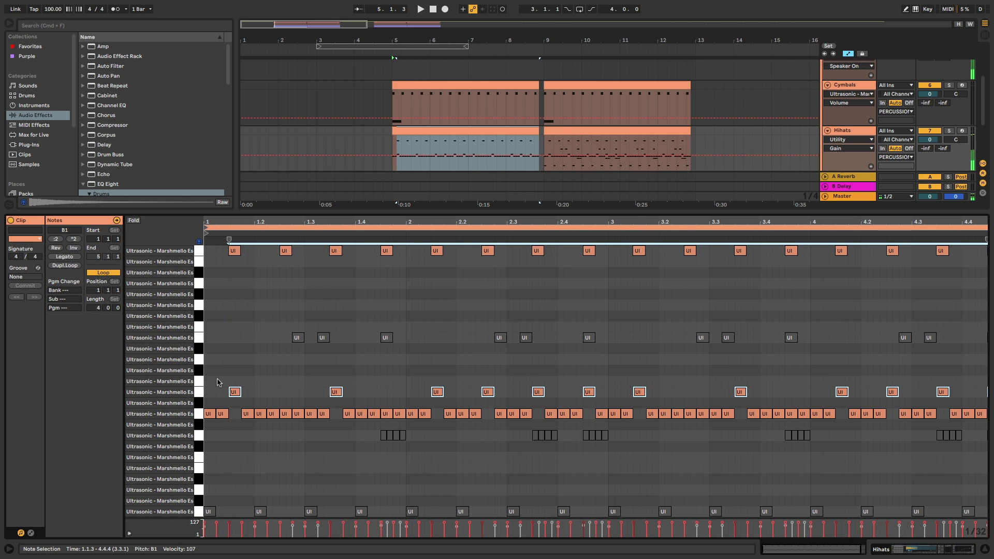
Step: Activate the C1, E2 and G1 rows of the first Hihats clip in turn, playing the pattern after each addition
{"action": "left_click", "coordinate": [198, 512]}
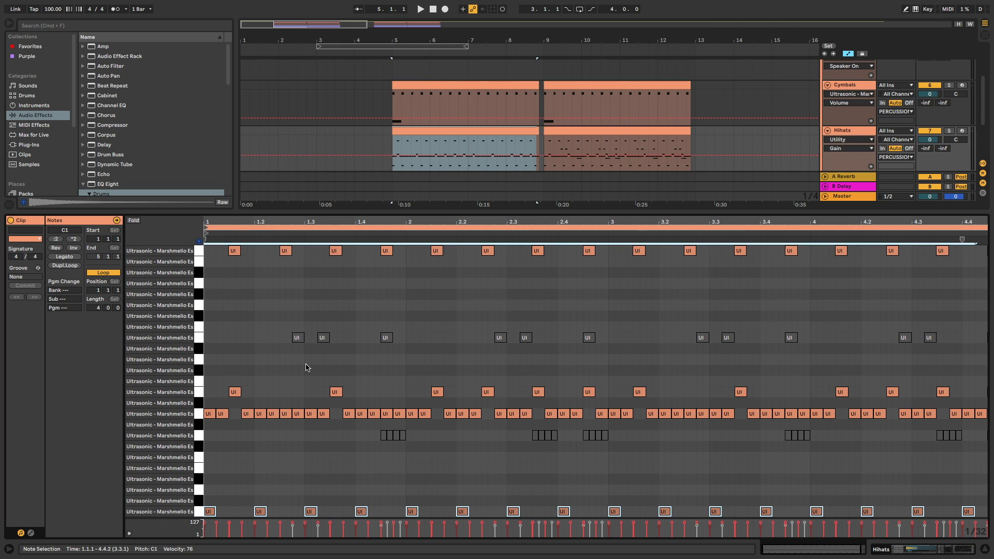
{"action": "key", "text": "space"}
{"action": "left_click", "coordinate": [297, 338]}
{"action": "right_click", "coordinate": [294, 337]}
{"action": "left_click", "coordinate": [327, 366]}
{"action": "key", "text": "space"}
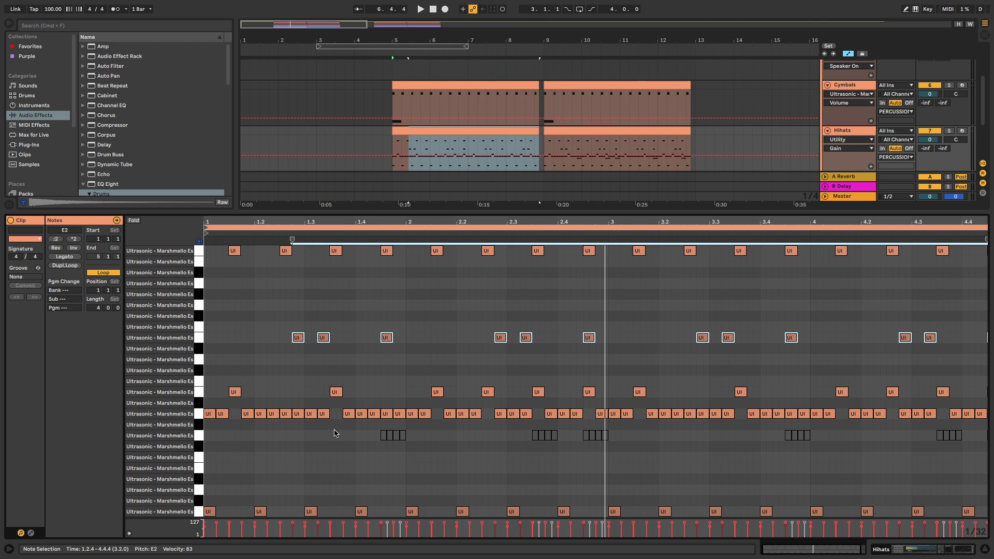
{"action": "left_click", "coordinate": [385, 438]}
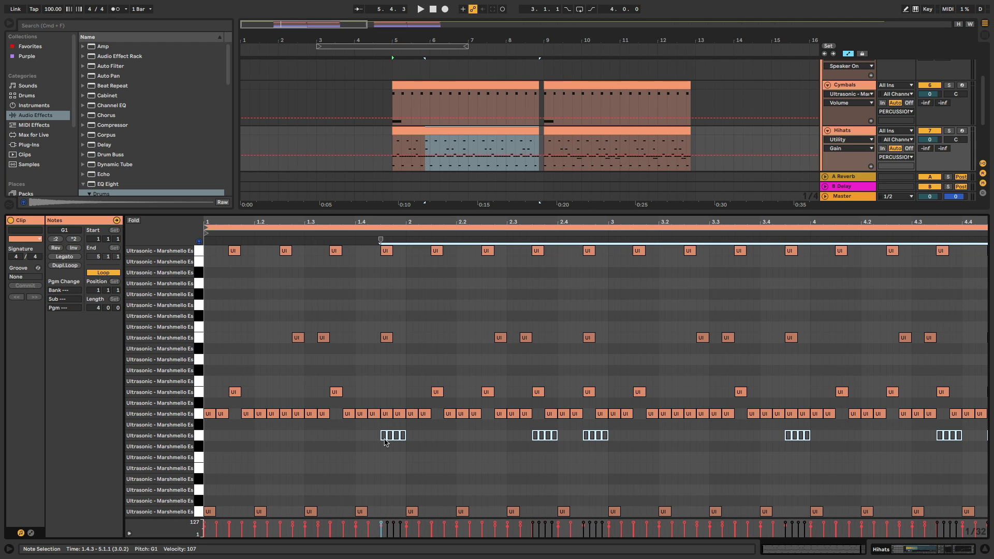
{"action": "key", "text": "space"}
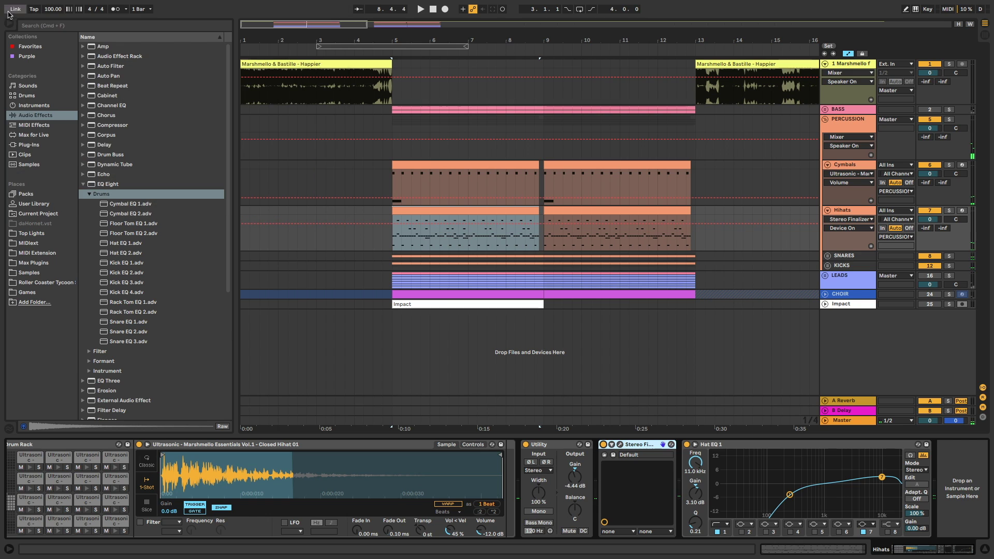
Step: Unfold the BASS group, transpose the first Heavy Bass clip's notes down to F1–C2 and play it with Serum's init preset
{"action": "left_click", "coordinate": [826, 110]}
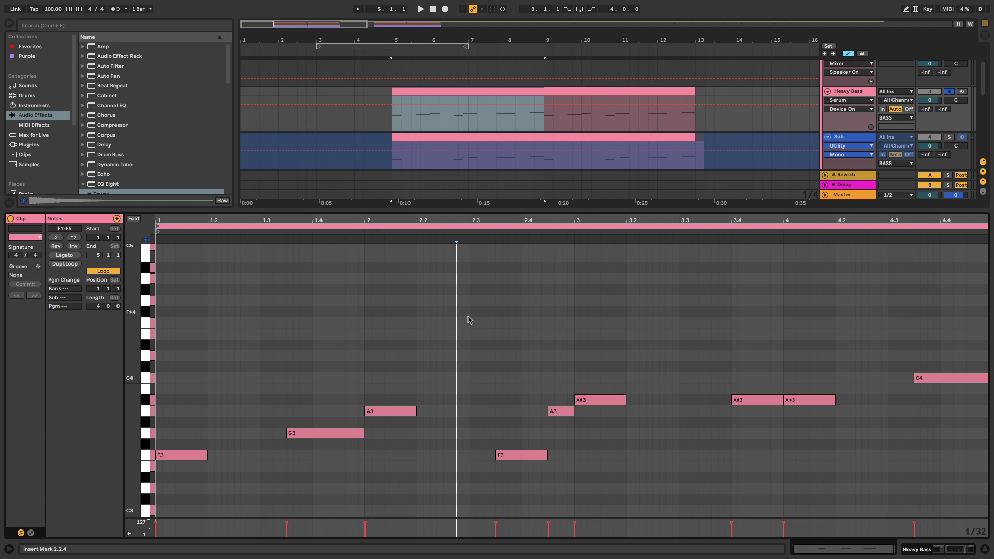
{"action": "scroll", "coordinate": [468, 319], "scroll_direction": "down", "scroll_amount": 3}
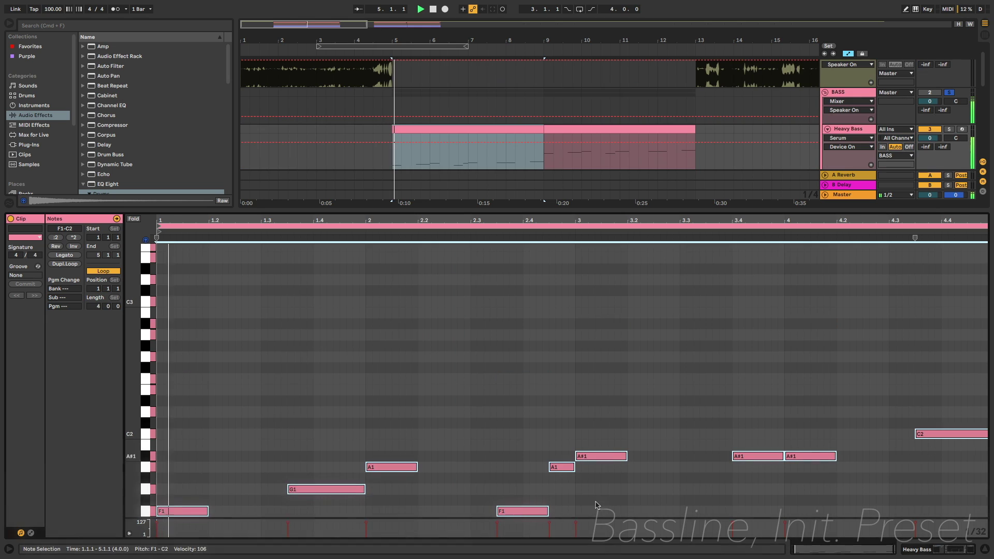
{"action": "scroll", "coordinate": [435, 438], "scroll_direction": "down", "scroll_amount": 5}
{"action": "scroll", "coordinate": [435, 438], "scroll_direction": "down", "scroll_amount": 1}
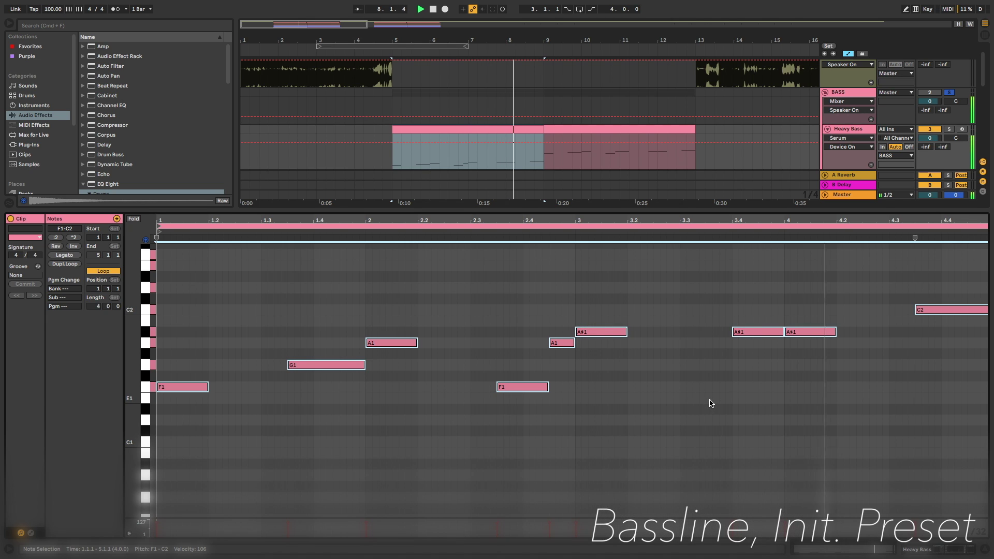
{"action": "scroll", "coordinate": [712, 404], "scroll_direction": "up", "scroll_amount": 4}
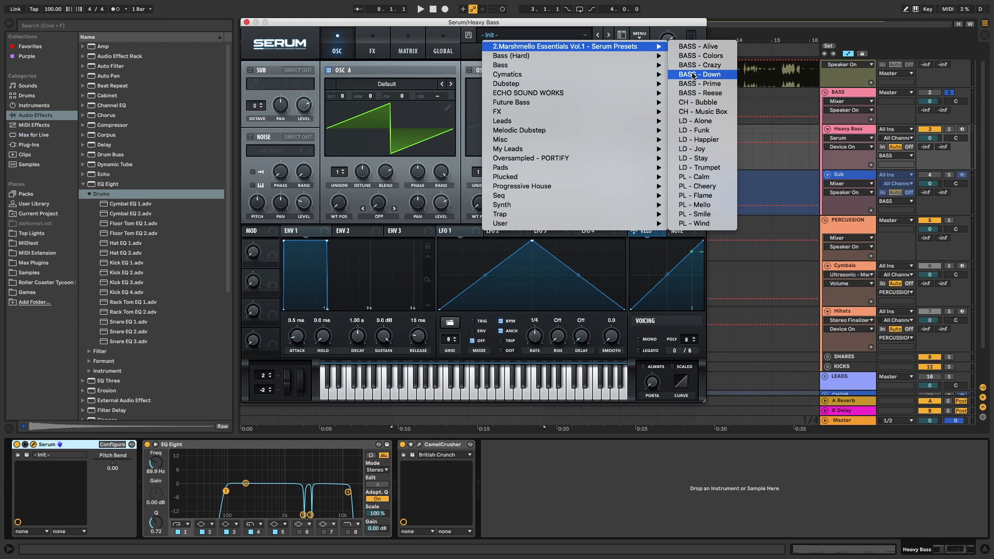
Step: Load the BASS - Down preset from the Marshmello Essentials Vol.1 folder in Serum, hide the plug-in window and play the bassline
{"action": "left_click", "coordinate": [694, 76]}
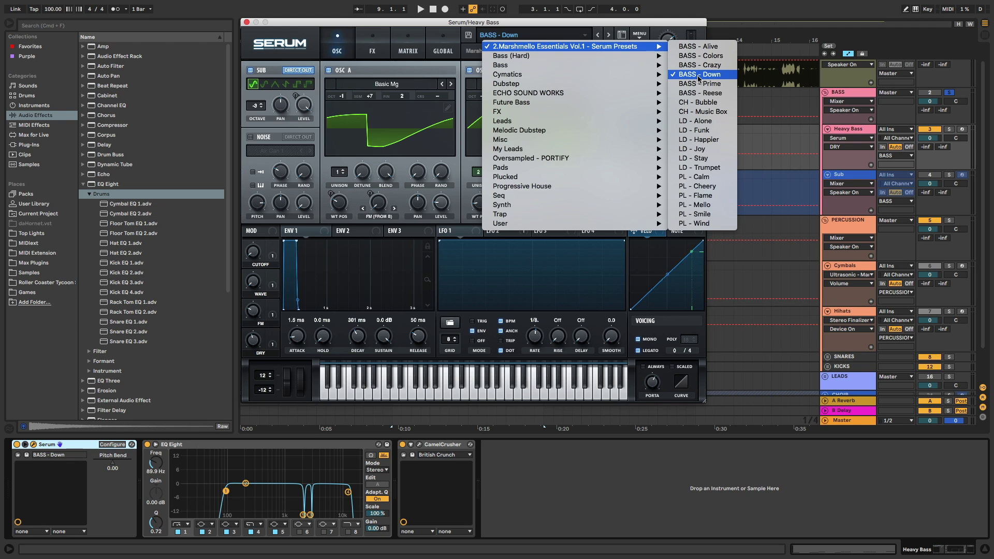
{"action": "key", "text": "super+alt+p"}
{"action": "key", "text": "space"}
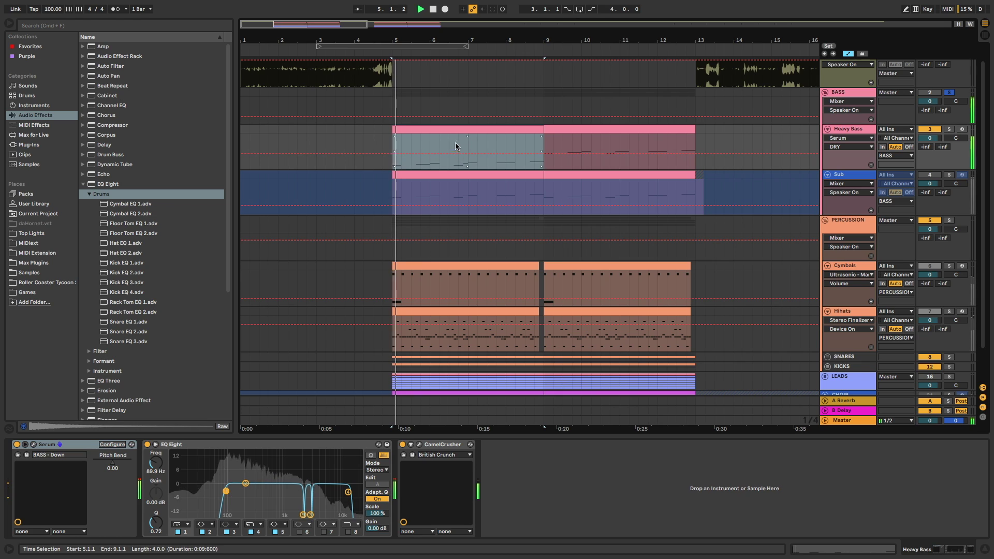
Step: Transpose all notes of the first Heavy Bass clip up two octaves to F3–C4 and play it
{"action": "double_click", "coordinate": [454, 130]}
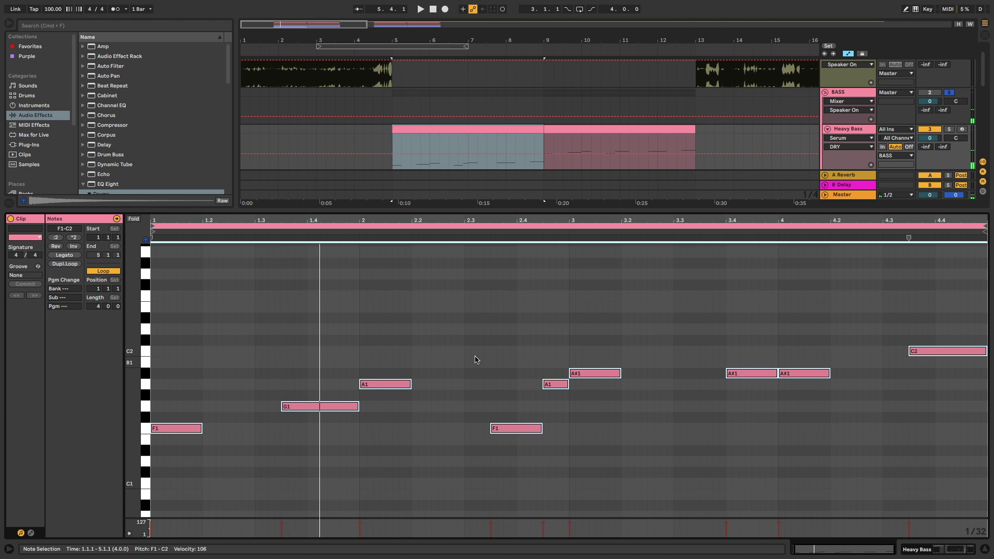
{"action": "key", "text": "shift+Up"}
{"action": "key", "text": "shift+Up"}
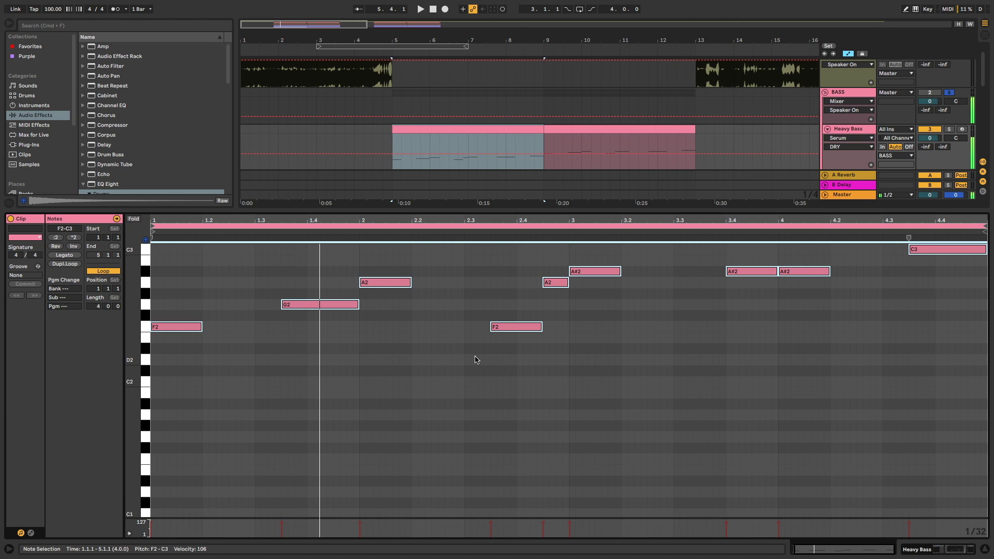
{"action": "key", "text": "space"}
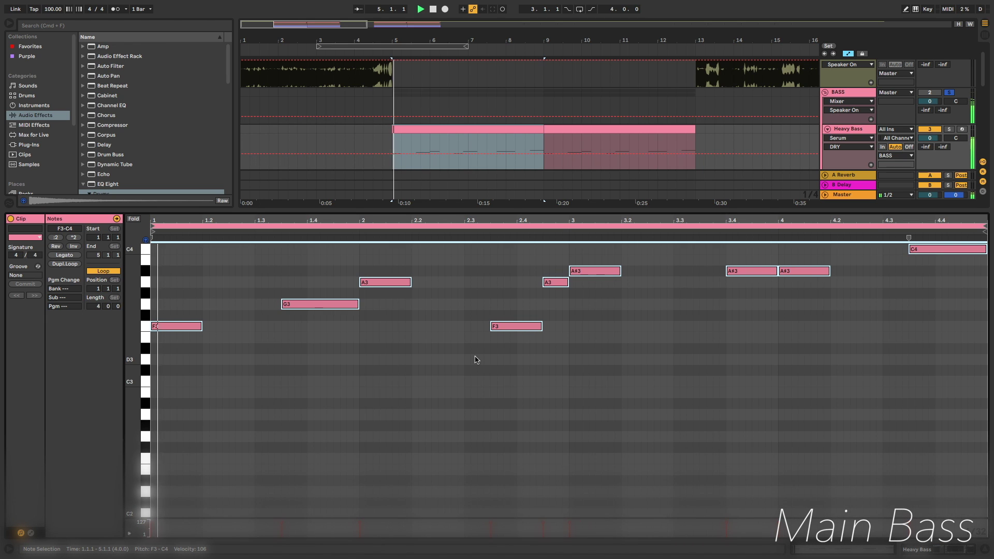
Step: Show the Heavy Bass track's device chain, open the CamelCrusher window and move it clear of the bass clips
{"action": "scroll", "coordinate": [458, 363], "scroll_direction": "left", "scroll_amount": 1}
{"action": "scroll", "coordinate": [458, 364], "scroll_direction": "up", "scroll_amount": 2}
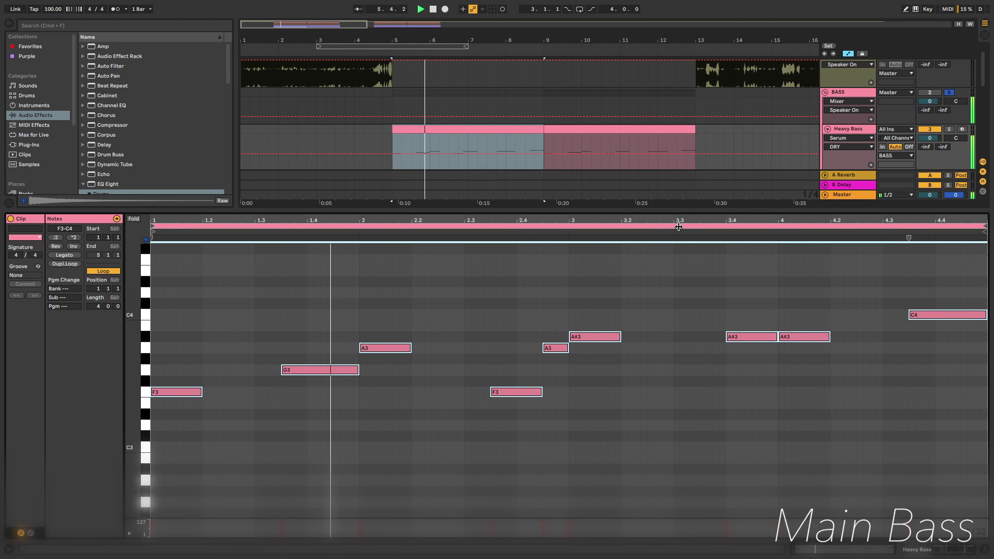
{"action": "left_click", "coordinate": [848, 131]}
{"action": "key", "text": "shift+Tab"}
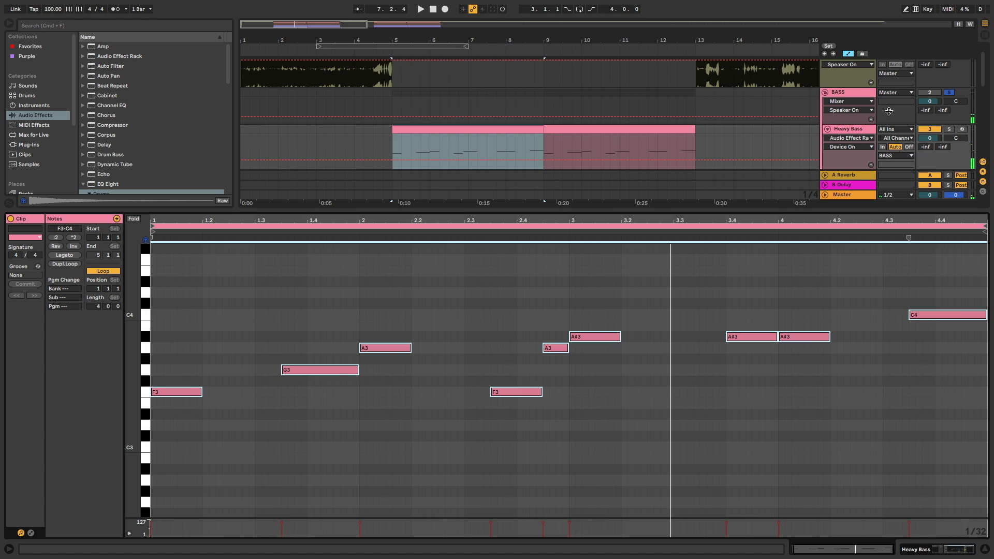
{"action": "left_click", "coordinate": [870, 130]}
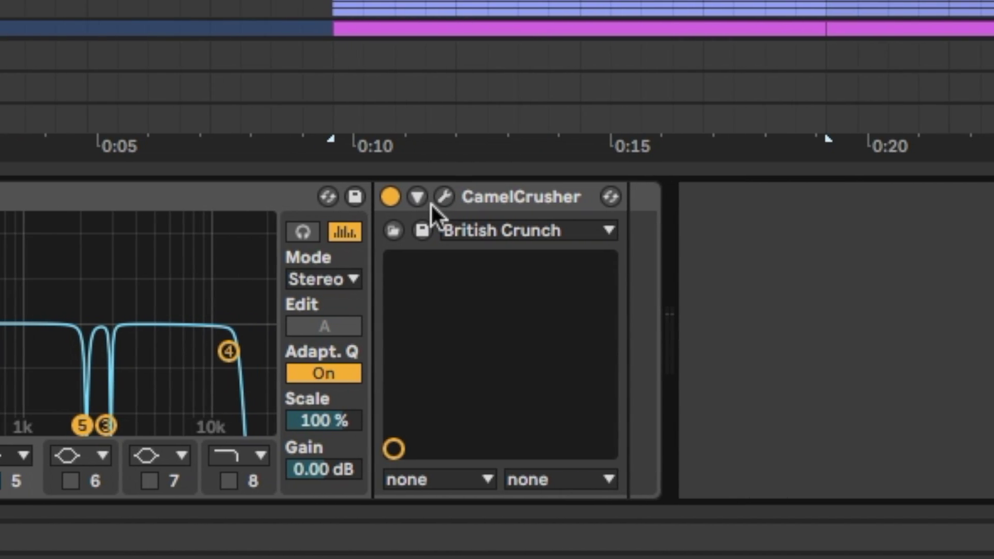
{"action": "left_click", "coordinate": [443, 198]}
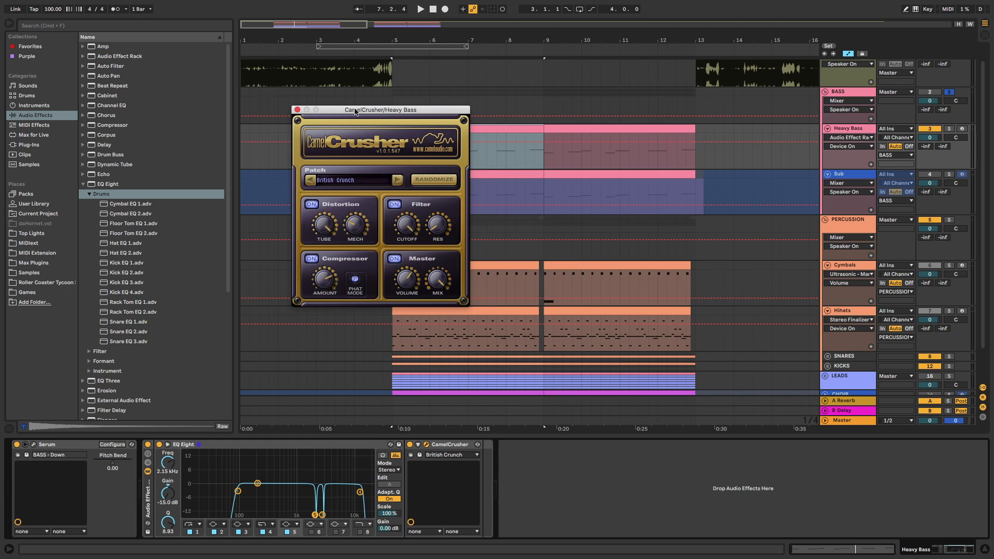
{"action": "left_click_drag", "start_coordinate": [355, 111], "coordinate": [257, 79]}
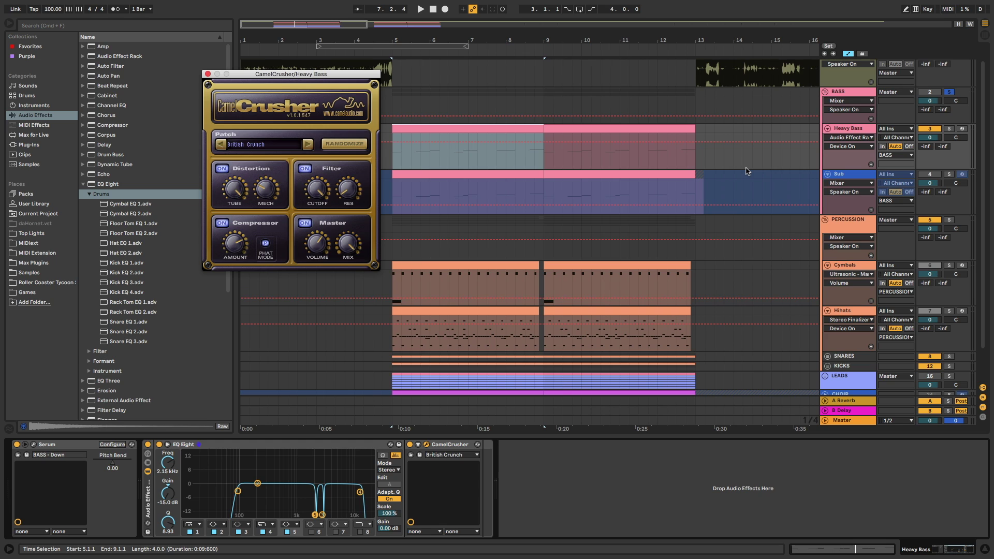
Step: Play the first Heavy Bass clip without CamelCrusher and switch CamelCrusher on to compare the compressed sound
{"action": "left_click", "coordinate": [449, 128]}
{"action": "key", "text": "space"}
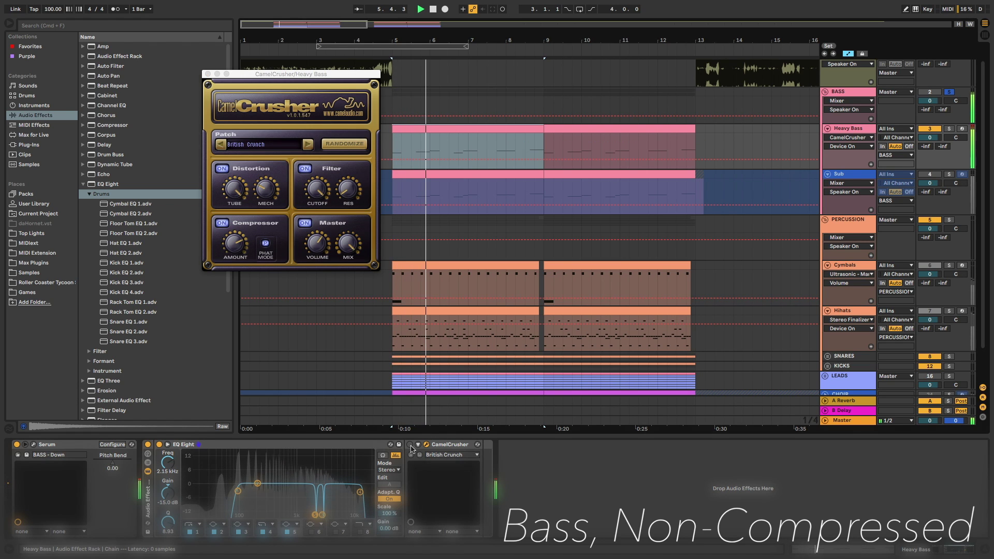
{"action": "left_click", "coordinate": [410, 445]}
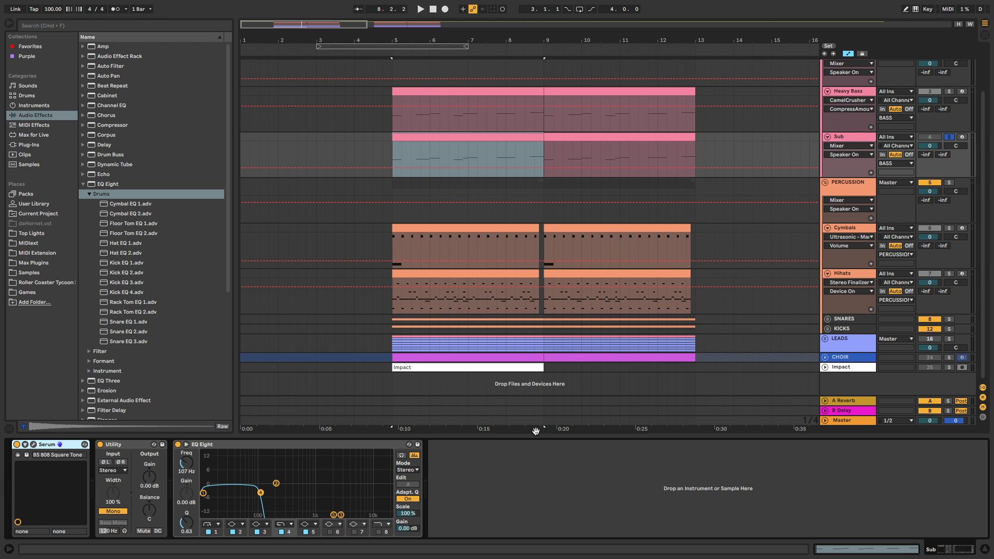
Step: Open the first Sub clip, transpose its notes down two octaves from F3–C4 and play it
{"action": "left_click", "coordinate": [507, 101]}
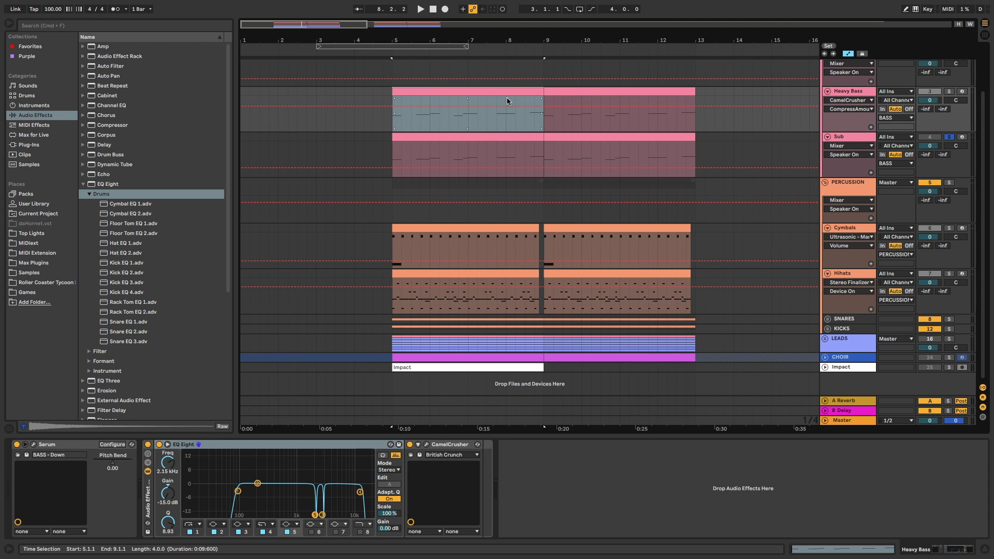
{"action": "left_click", "coordinate": [466, 137]}
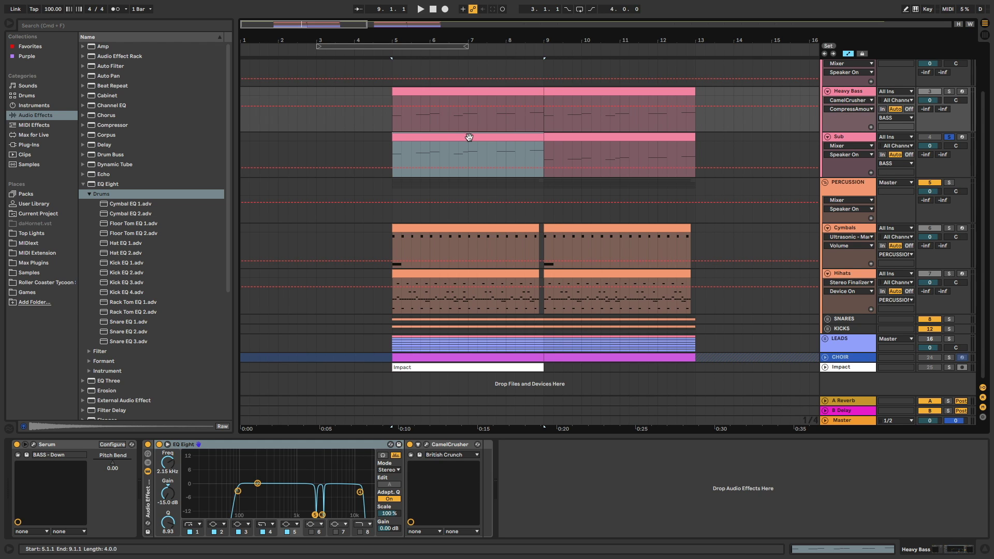
{"action": "left_click", "coordinate": [464, 141]}
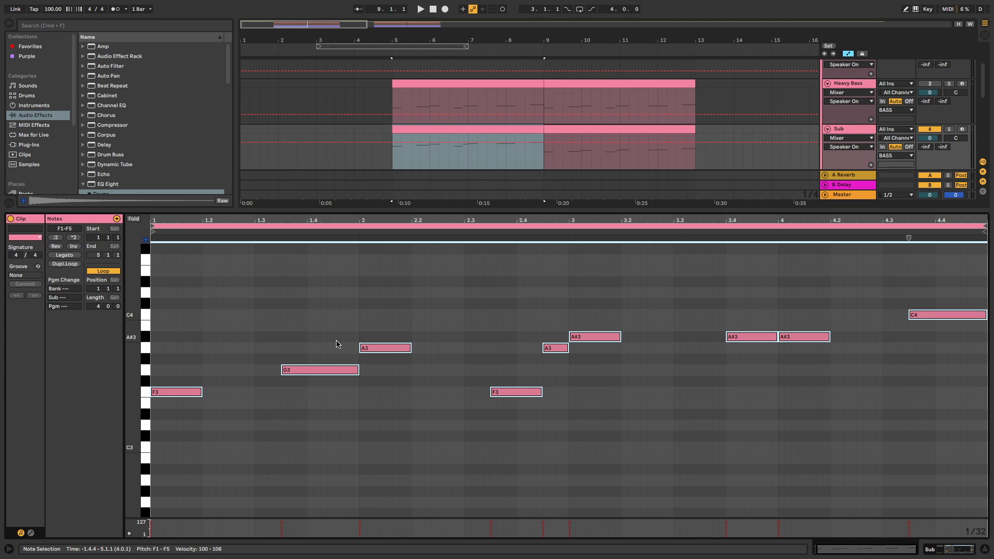
{"action": "key", "text": "shift+Down"}
{"action": "key", "text": "shift+Down"}
{"action": "key", "text": "space"}
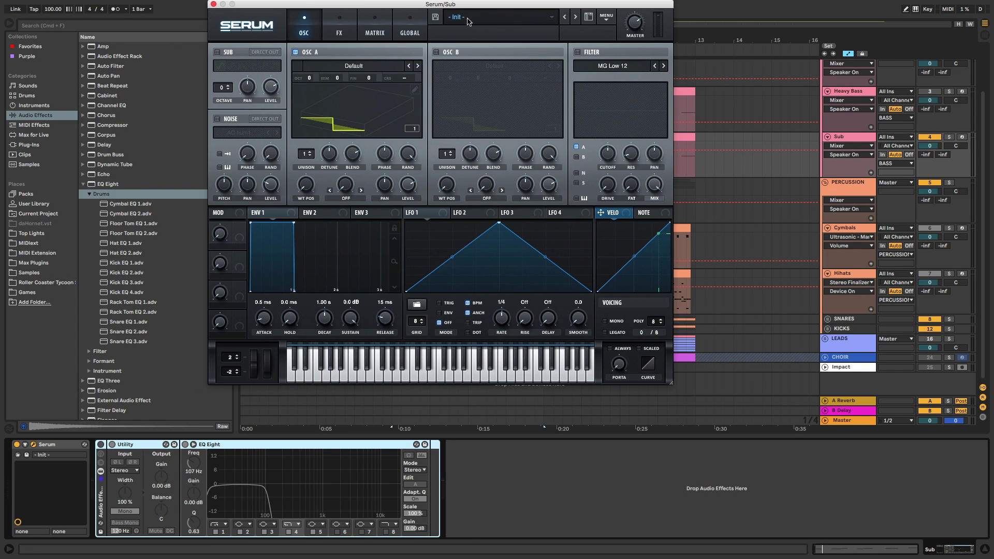
Step: Load the BS 808 Square Tone preset from the ECHO SOUND WORKS folder in the Sub track's Serum and close the plug-in window
{"action": "left_click", "coordinate": [468, 17]}
{"action": "mouse_move", "coordinate": [501, 69]}
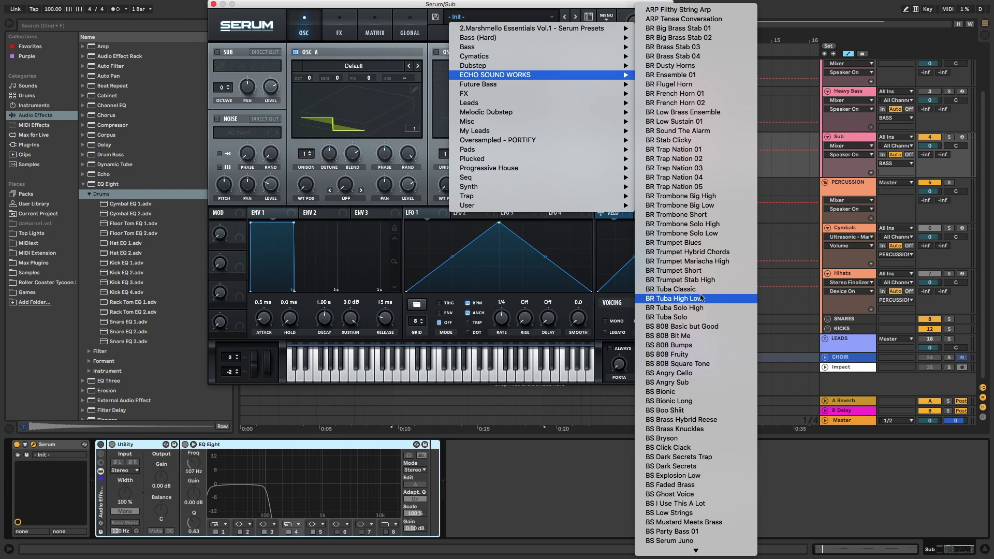
{"action": "left_click", "coordinate": [694, 364]}
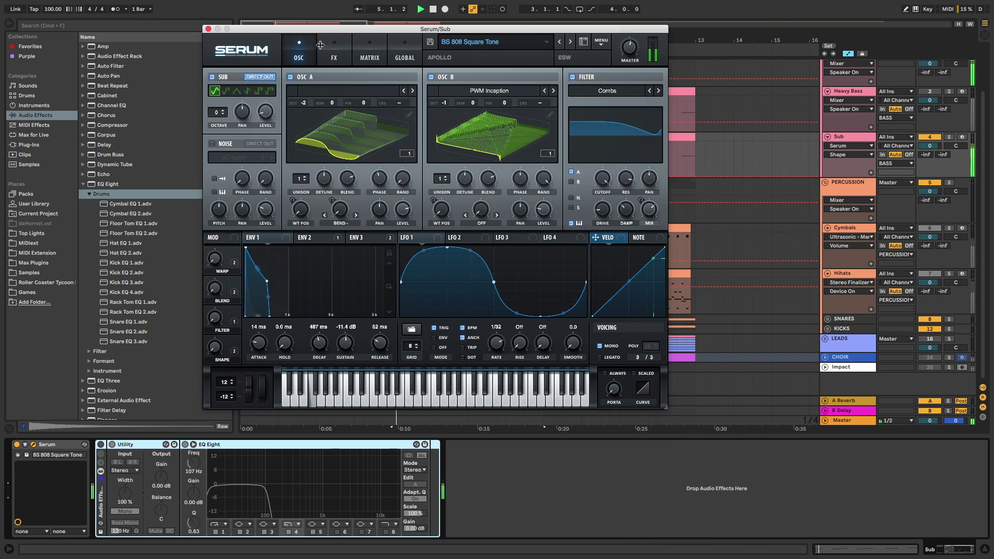
{"action": "left_click", "coordinate": [208, 29]}
Step: Transpose the first Sub clip's notes up one octave to F2–C3 and play it
{"action": "double_click", "coordinate": [433, 139]}
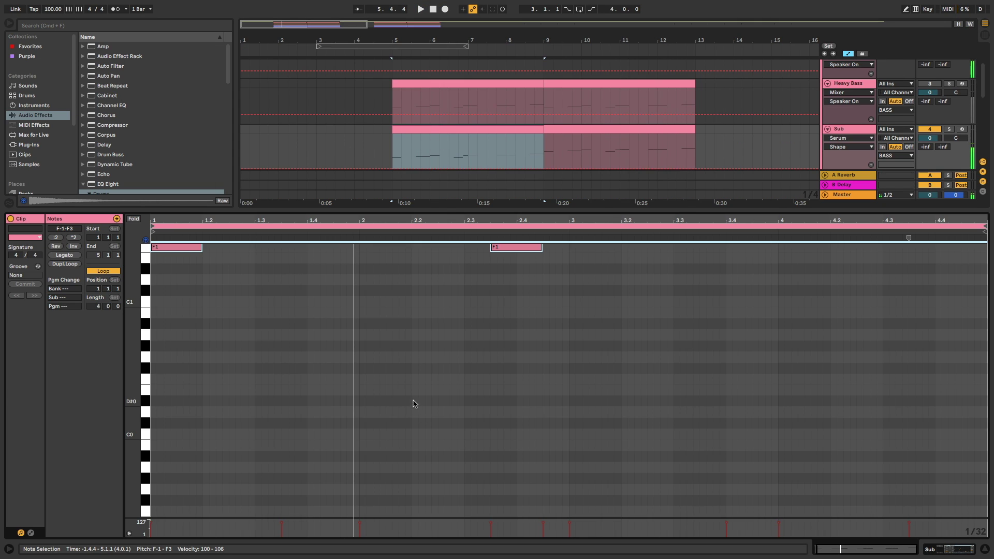
{"action": "scroll", "coordinate": [414, 404], "scroll_direction": "up", "scroll_amount": 2}
{"action": "key", "text": "shift+Up"}
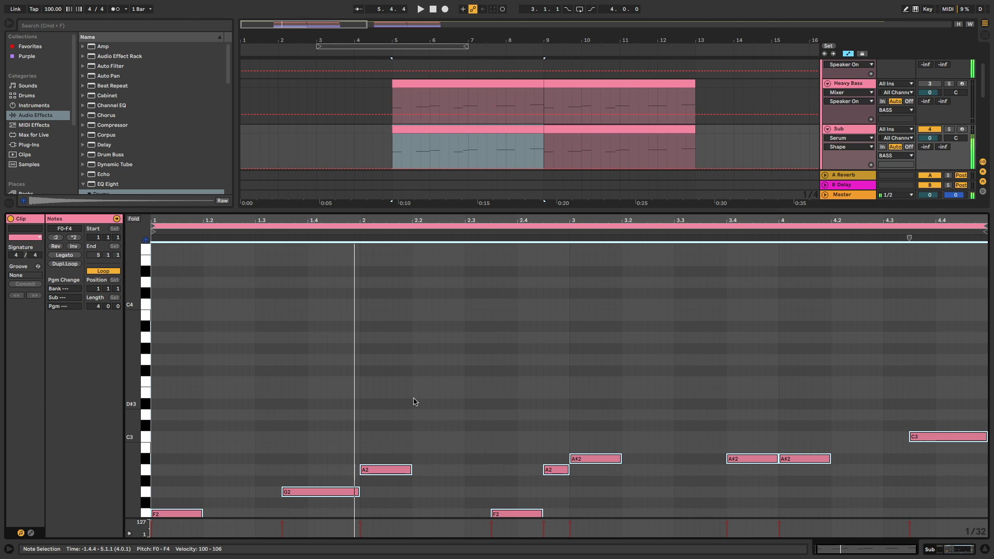
{"action": "key", "text": "space"}
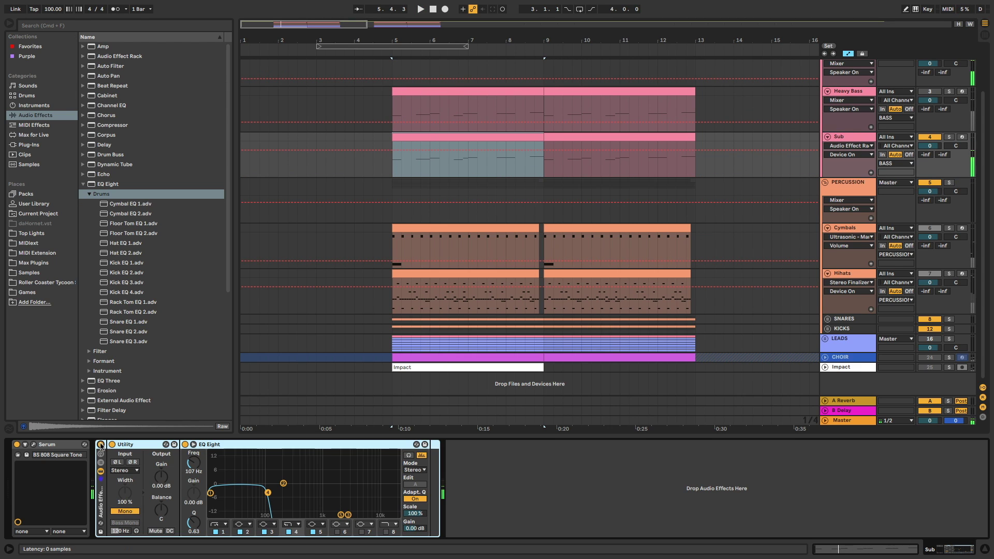
Step: Select the Sub track's Utility device, solo the BASS group and play the sub bass with its effects
{"action": "left_click", "coordinate": [146, 449]}
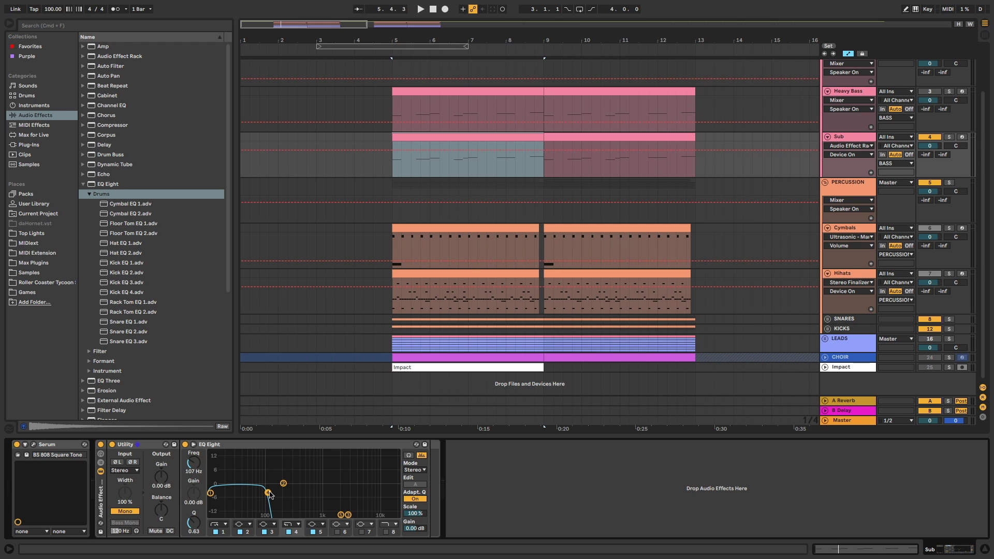
{"action": "left_click", "coordinate": [950, 137]}
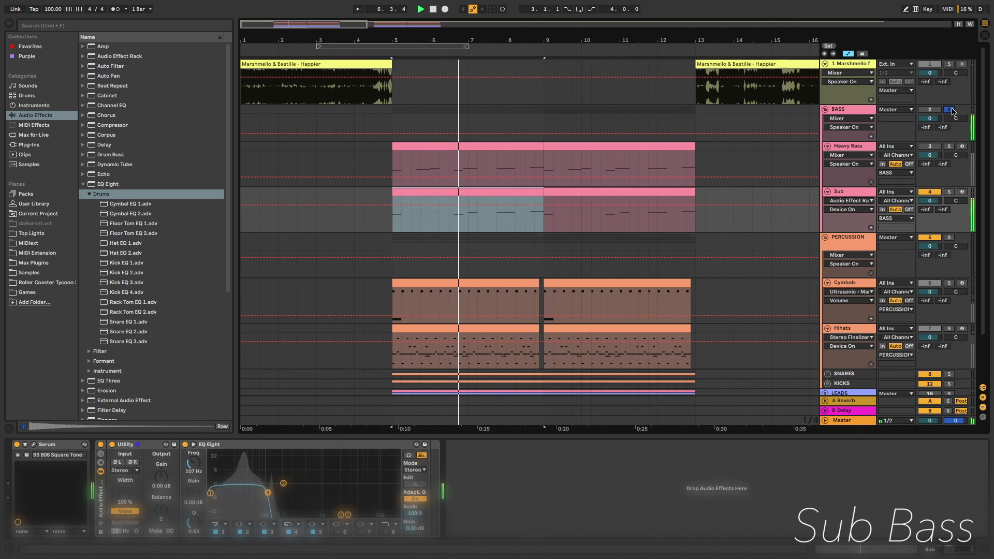
{"action": "key", "text": "space"}
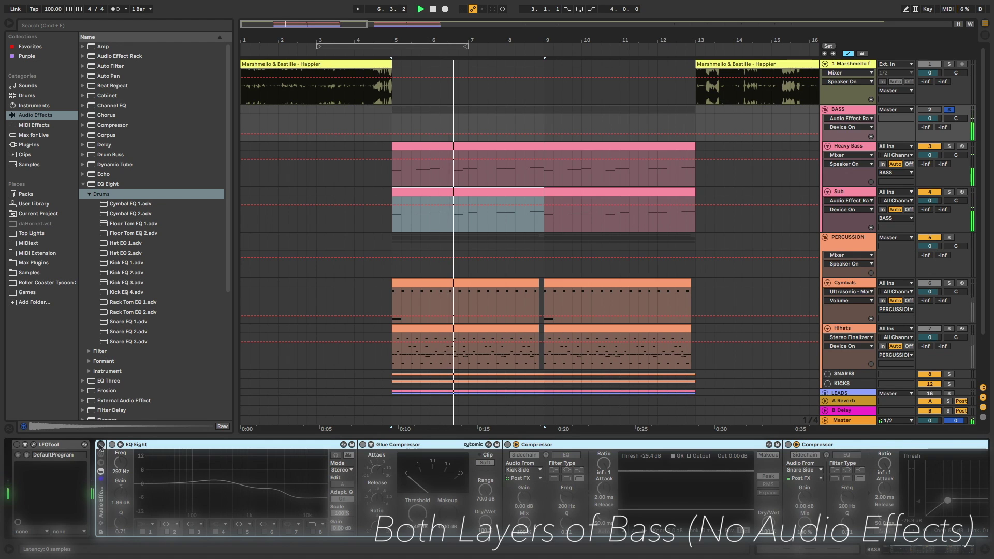
Step: Turn on the BASS group's audio effect rack and go through its EQ Eight, Glue Compressor and two sidechain Compressors
{"action": "key", "text": "space"}
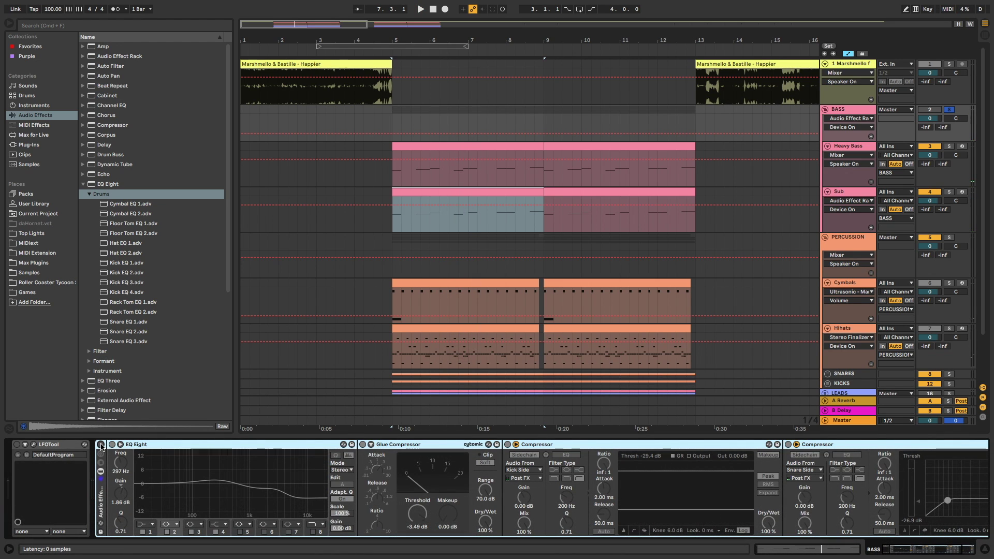
{"action": "left_click", "coordinate": [101, 446]}
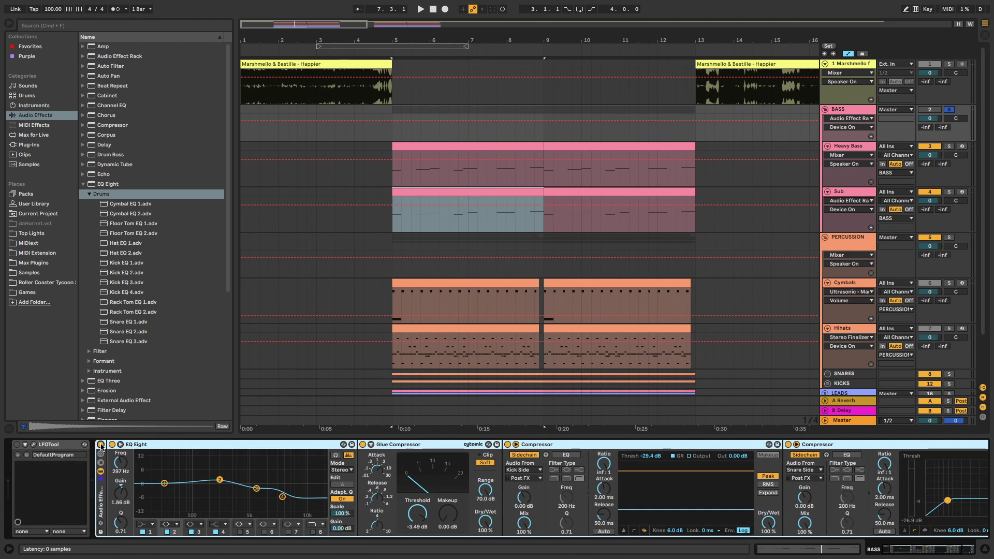
{"action": "left_click", "coordinate": [853, 110]}
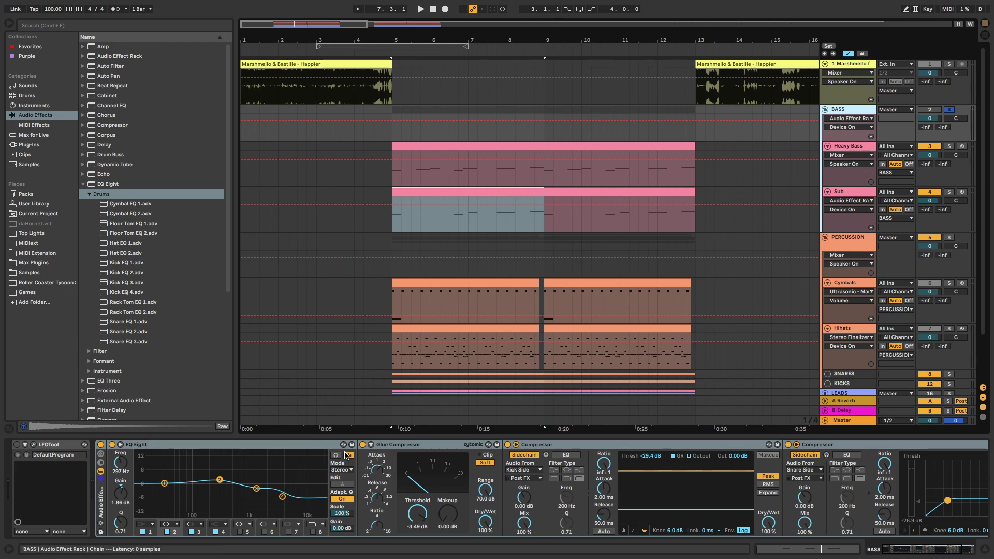
{"action": "left_click", "coordinate": [288, 446]}
{"action": "left_click", "coordinate": [381, 444]}
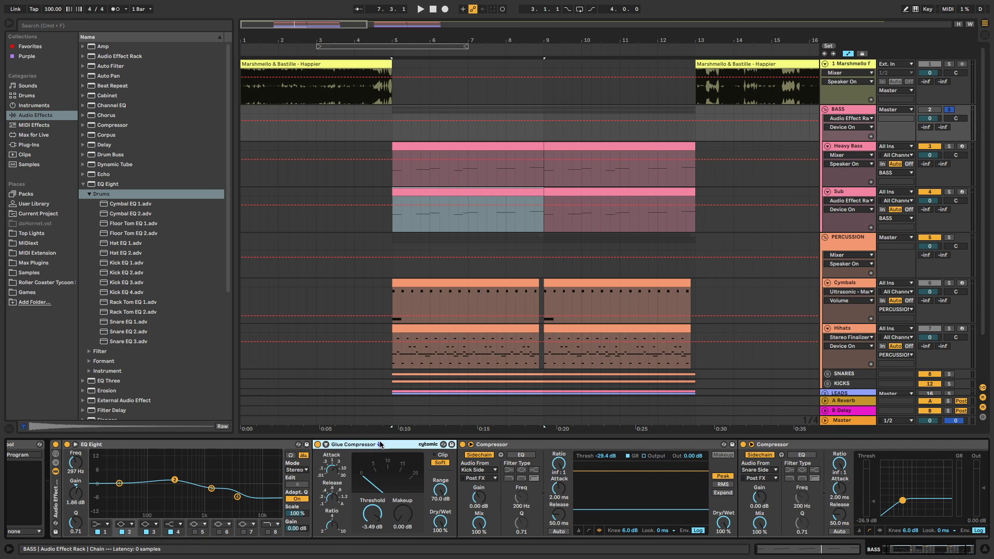
{"action": "scroll", "coordinate": [514, 449], "scroll_direction": "right", "scroll_amount": 3}
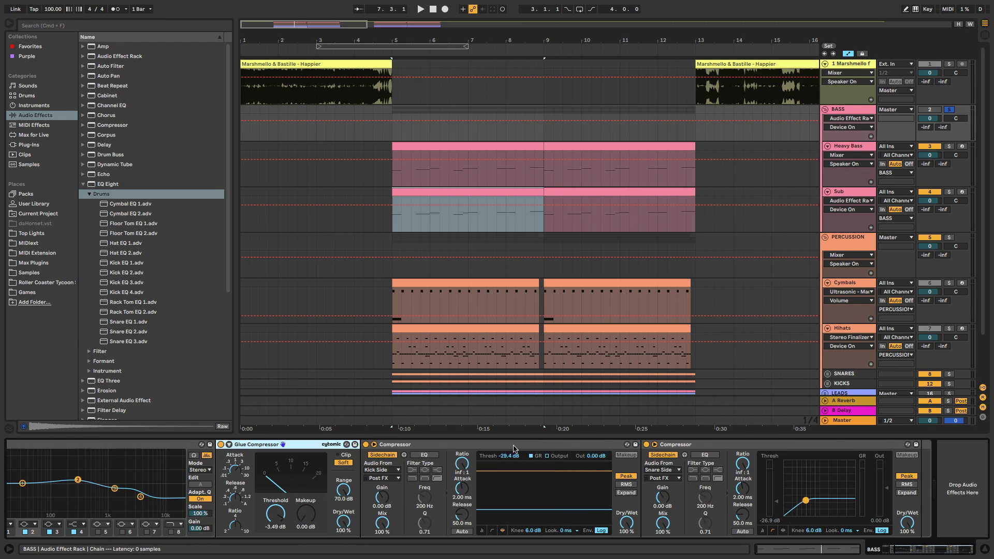
{"action": "left_click", "coordinate": [687, 446]}
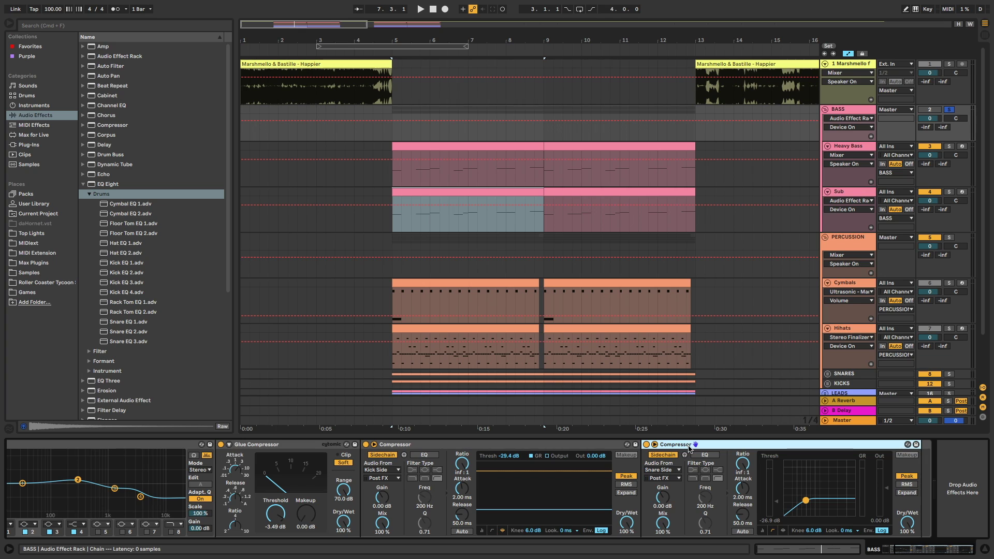
{"action": "left_click", "coordinate": [516, 448]}
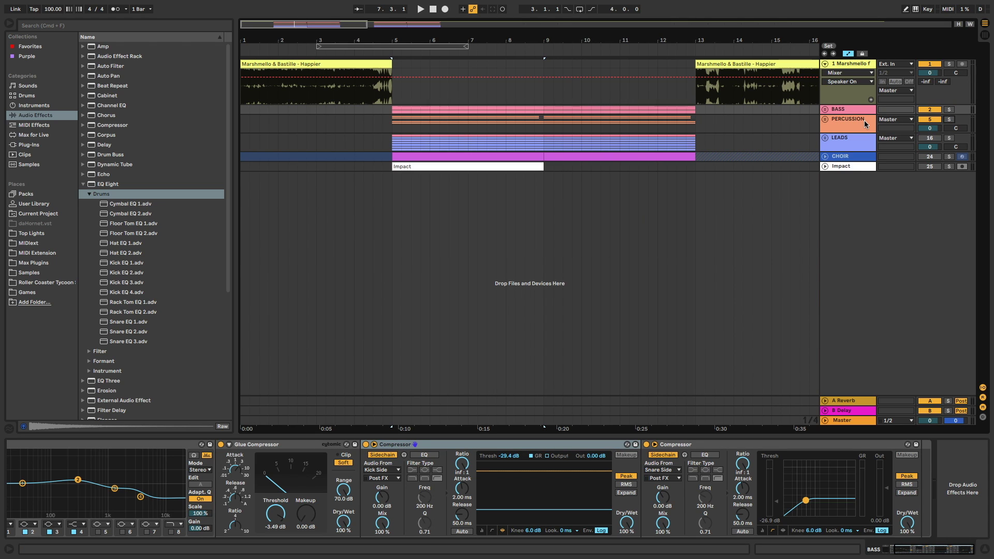
Step: Play the percussion and bass together from bar 5 and unfold the PERCUSSION and BASS groups
{"action": "left_click", "coordinate": [865, 120]}
{"action": "key", "text": "space"}
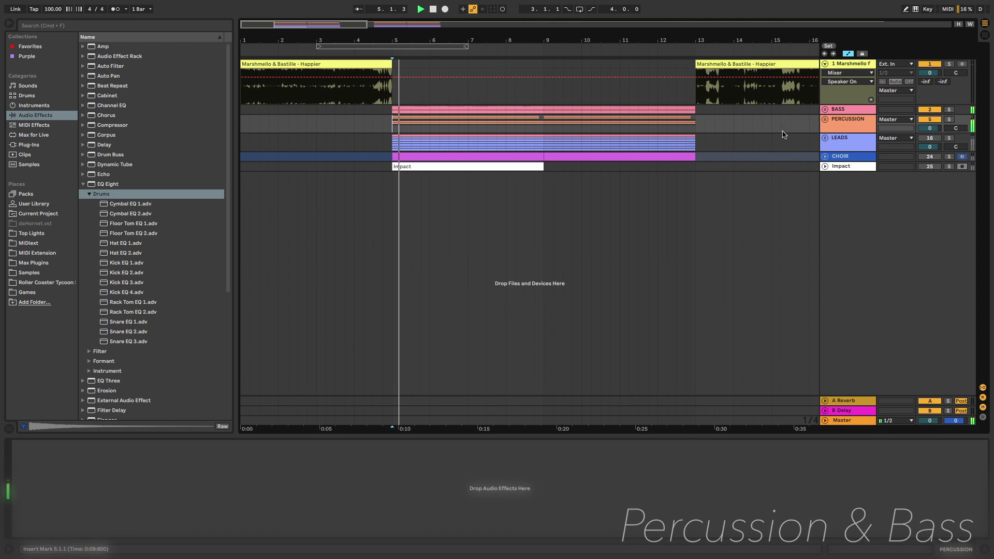
{"action": "left_click", "coordinate": [824, 119]}
{"action": "left_click", "coordinate": [826, 111]}
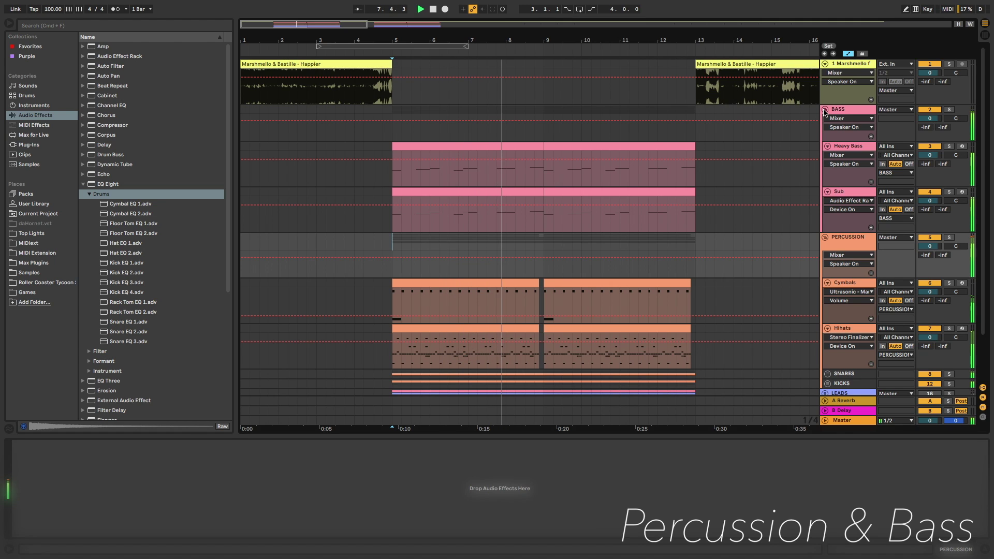
{"action": "scroll", "coordinate": [752, 224], "scroll_direction": "down", "scroll_amount": 3}
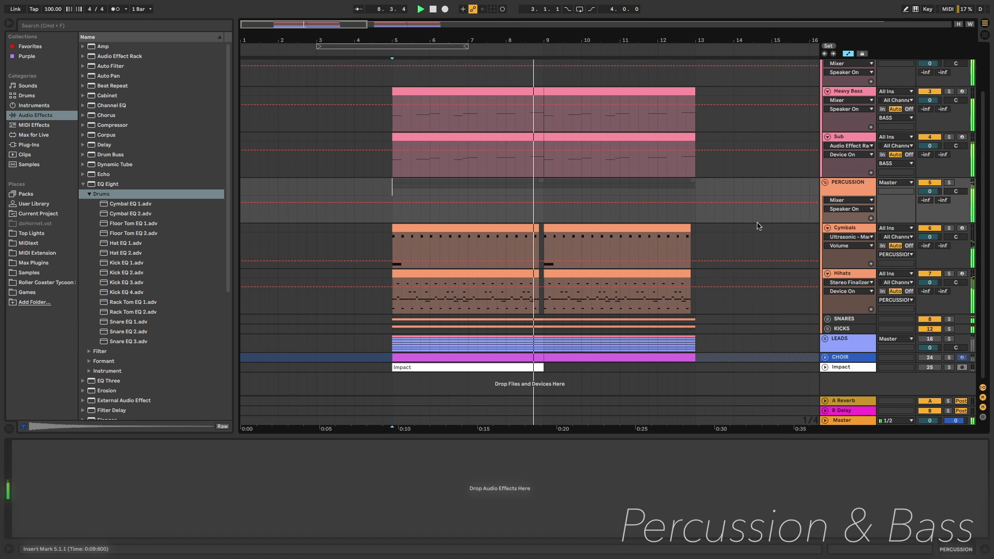
{"action": "scroll", "coordinate": [759, 236], "scroll_direction": "up", "scroll_amount": 3}
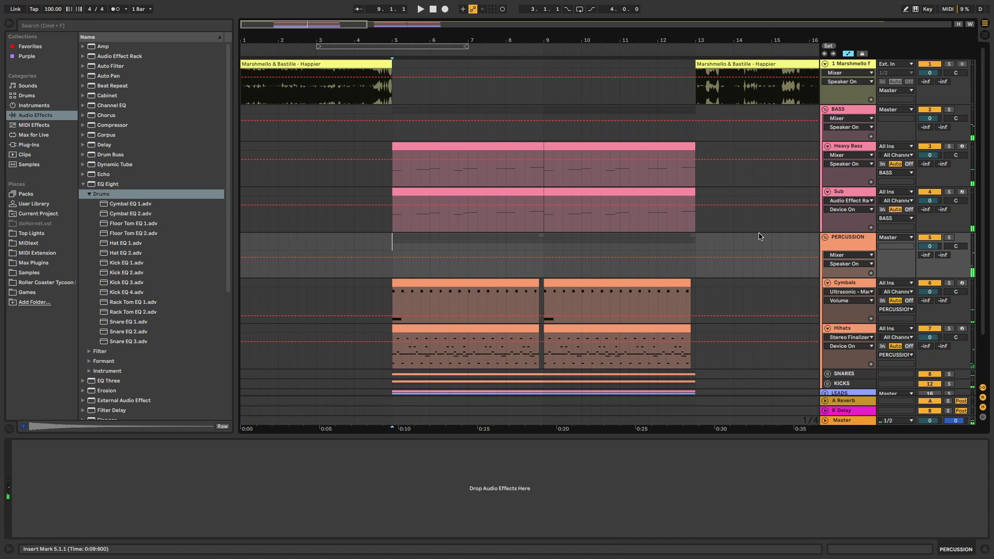
Step: Unfold and solo the LEADS group, select the first WHITE NOISE clip and play the leads through bars 5 to 8
{"action": "scroll", "coordinate": [760, 241], "scroll_direction": "down", "scroll_amount": 3}
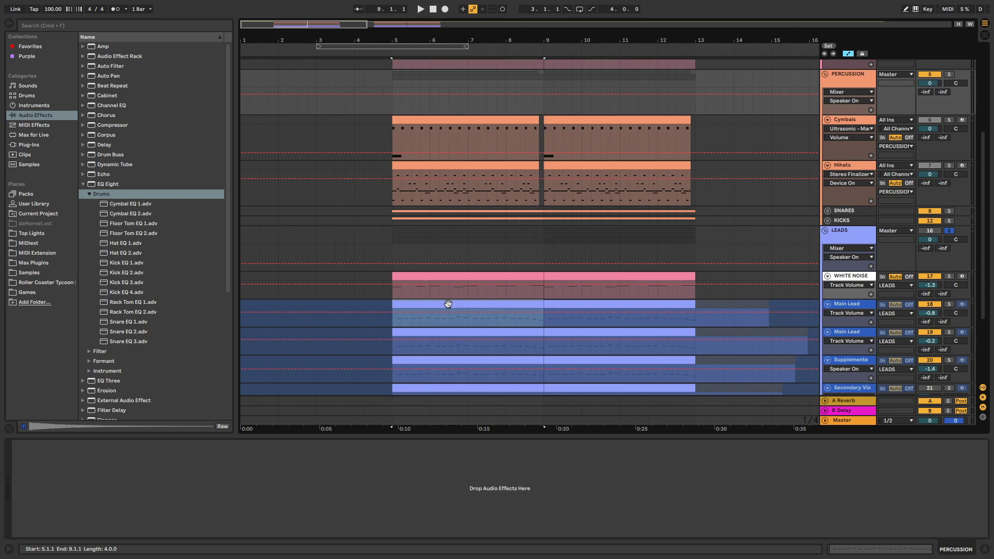
{"action": "scroll", "coordinate": [448, 306], "scroll_direction": "down", "scroll_amount": 5}
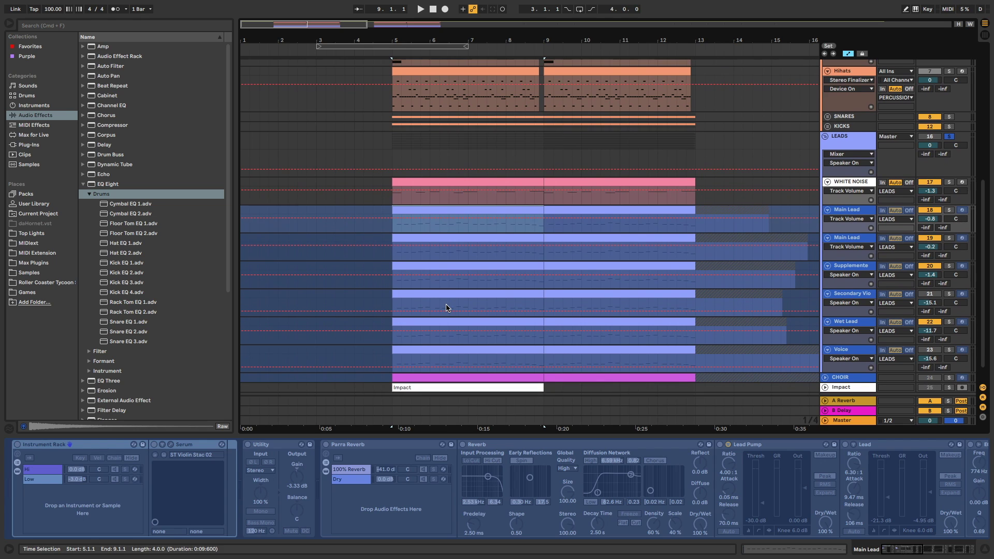
{"action": "scroll", "coordinate": [446, 163], "scroll_direction": "down", "scroll_amount": 1}
{"action": "left_click", "coordinate": [447, 164]}
{"action": "key", "text": "space"}
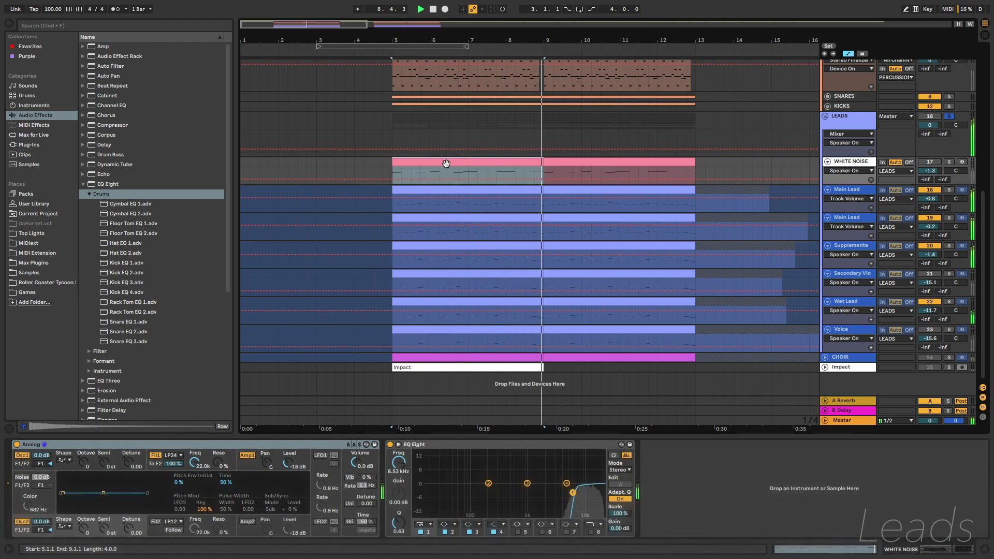
{"action": "key", "text": "space"}
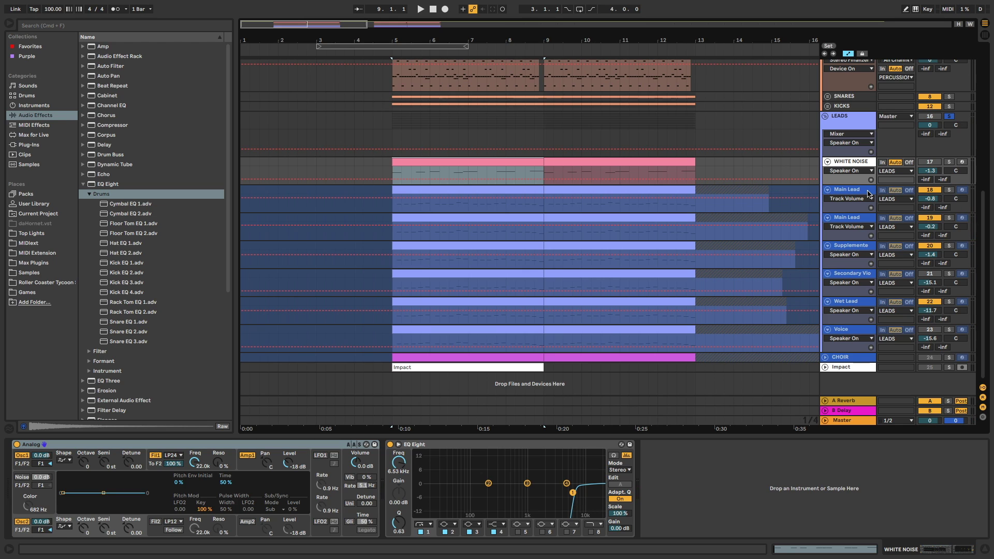
Step: Select the first Main Lead track in the LEADS group, play it from bar 5 and open its clip
{"action": "left_click", "coordinate": [870, 194]}
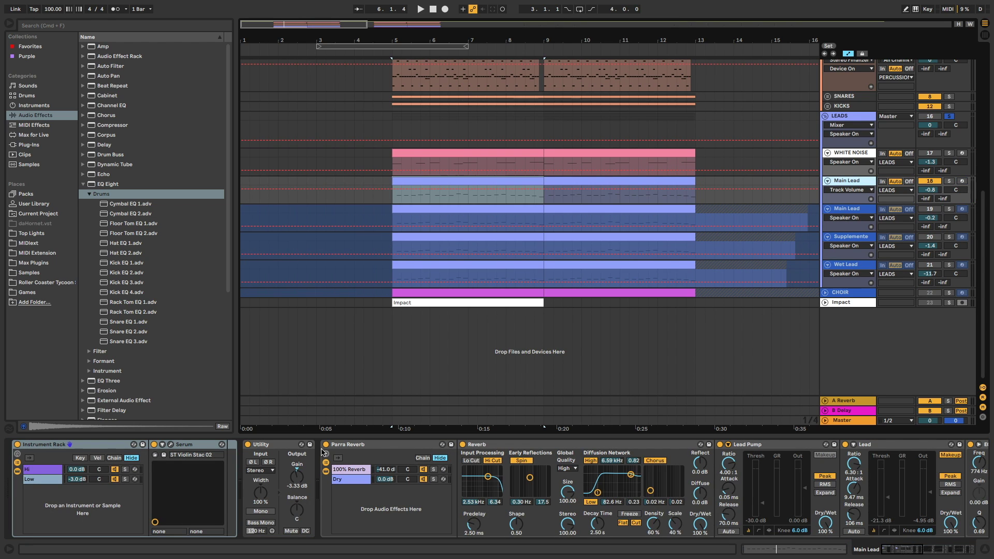
{"action": "key", "text": "space"}
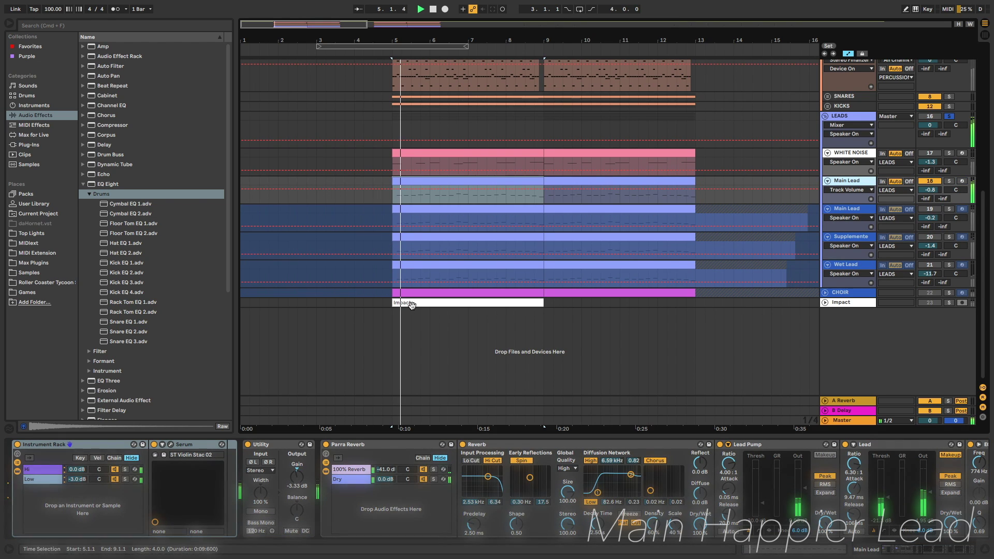
{"action": "double_click", "coordinate": [428, 182]}
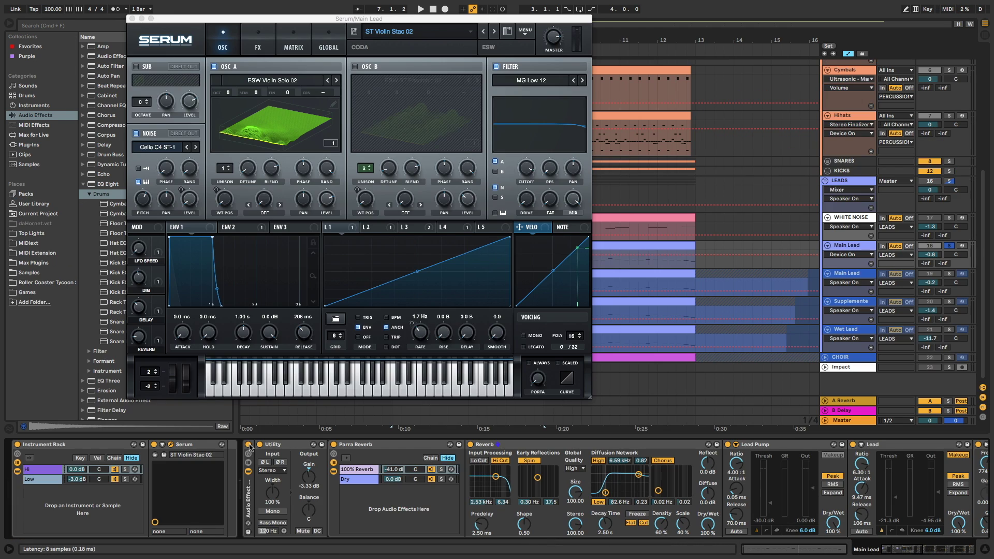
Step: Bypass the Main Lead's audio effect rack, play the dry Serum sound from bar 5 and open the clip's notes
{"action": "left_click", "coordinate": [249, 445]}
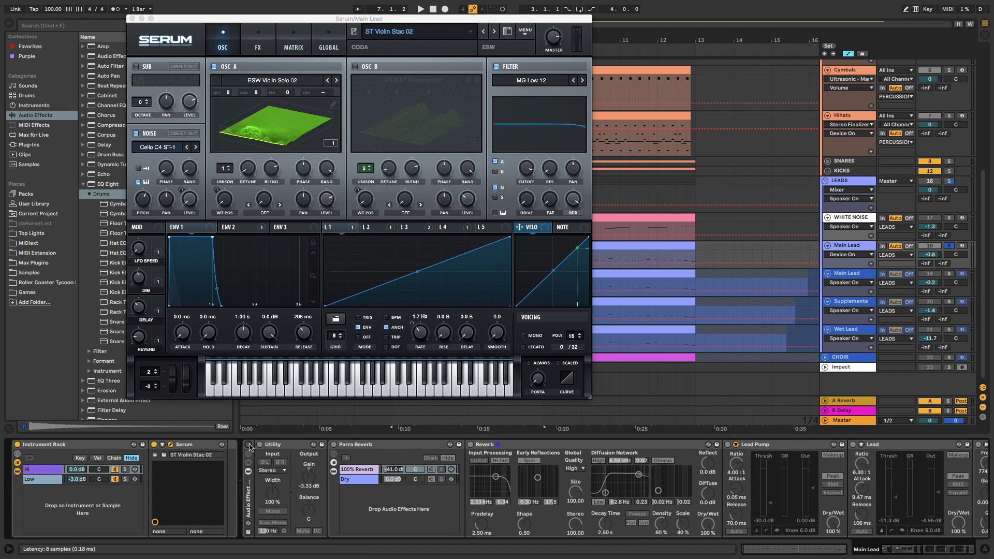
{"action": "left_click", "coordinate": [386, 22]}
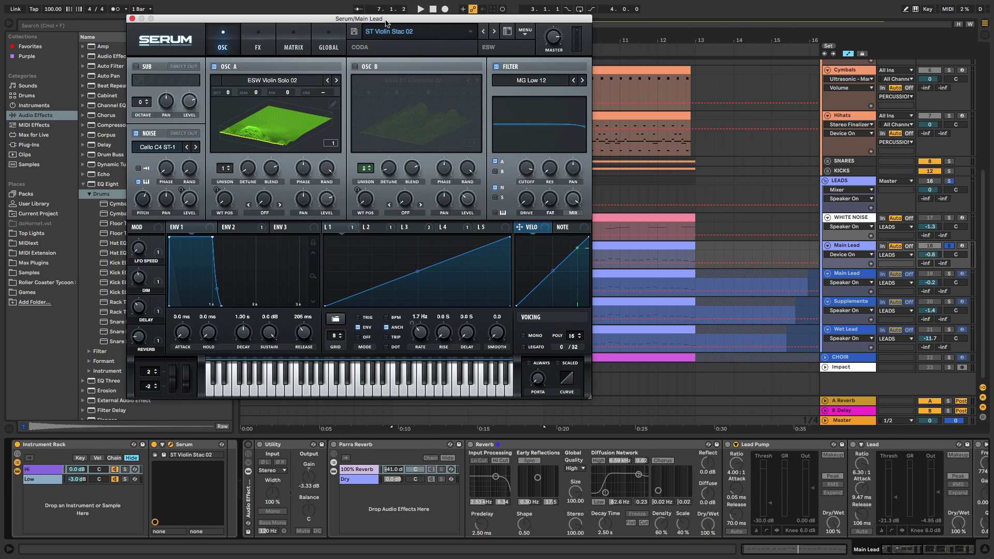
{"action": "left_click_drag", "start_coordinate": [386, 23], "coordinate": [381, 14]}
{"action": "key", "text": "space"}
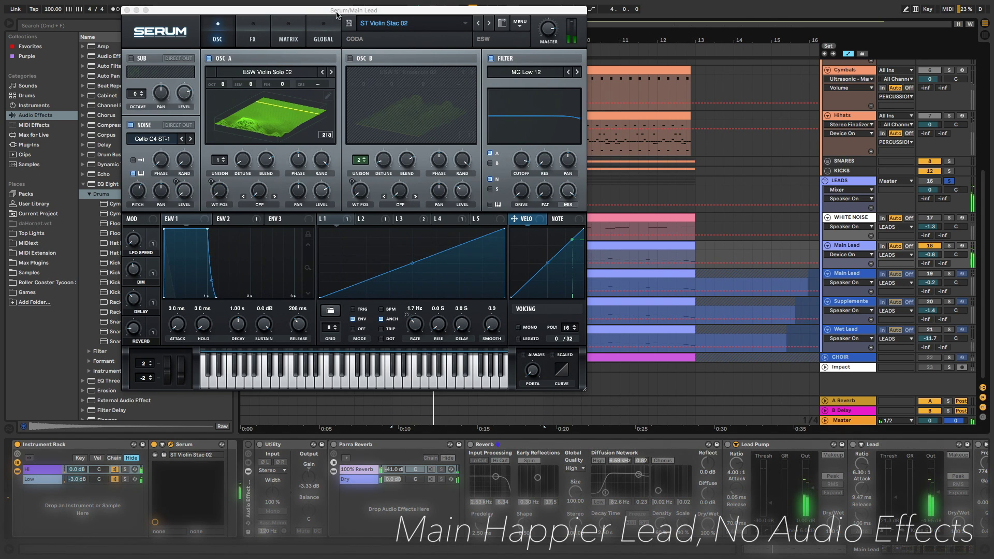
{"action": "left_click_drag", "start_coordinate": [337, 15], "coordinate": [232, 4]}
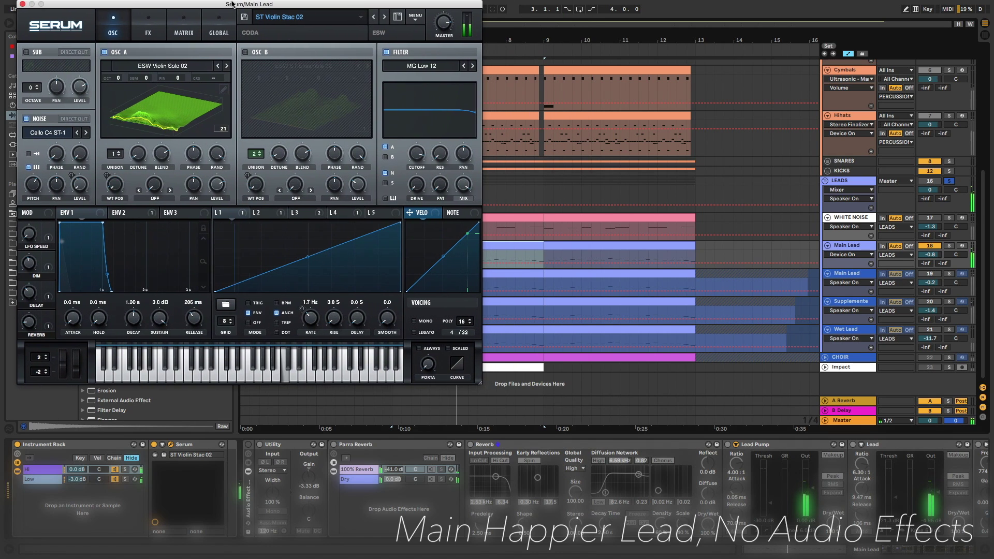
{"action": "double_click", "coordinate": [526, 253]}
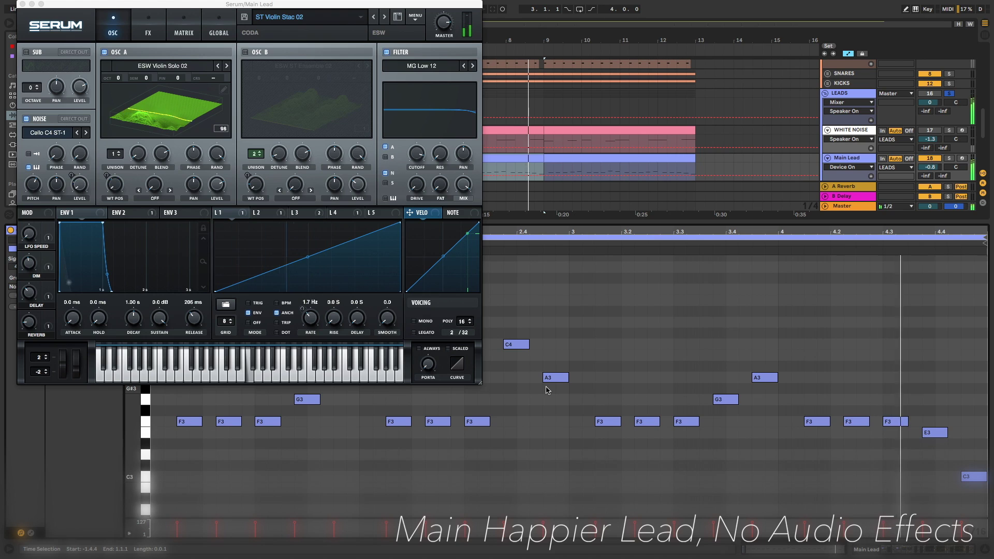
Step: Browse Serum's ECHO SOUND WORKS presets to ST Violin Stac 02 and leave the list without changing the preset
{"action": "left_click", "coordinate": [306, 17]}
{"action": "mouse_move", "coordinate": [422, 78]}
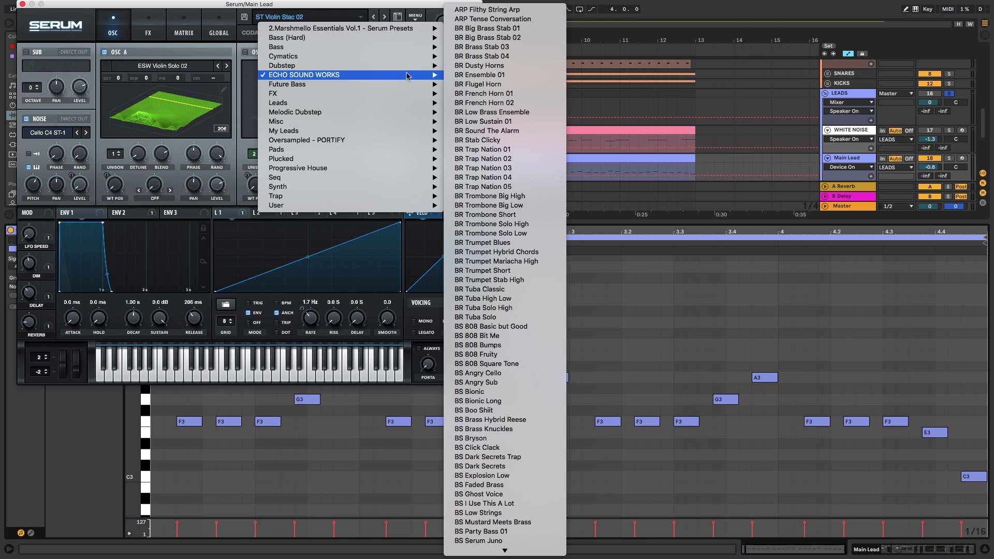
{"action": "scroll", "coordinate": [482, 114], "scroll_direction": "down", "scroll_amount": 20}
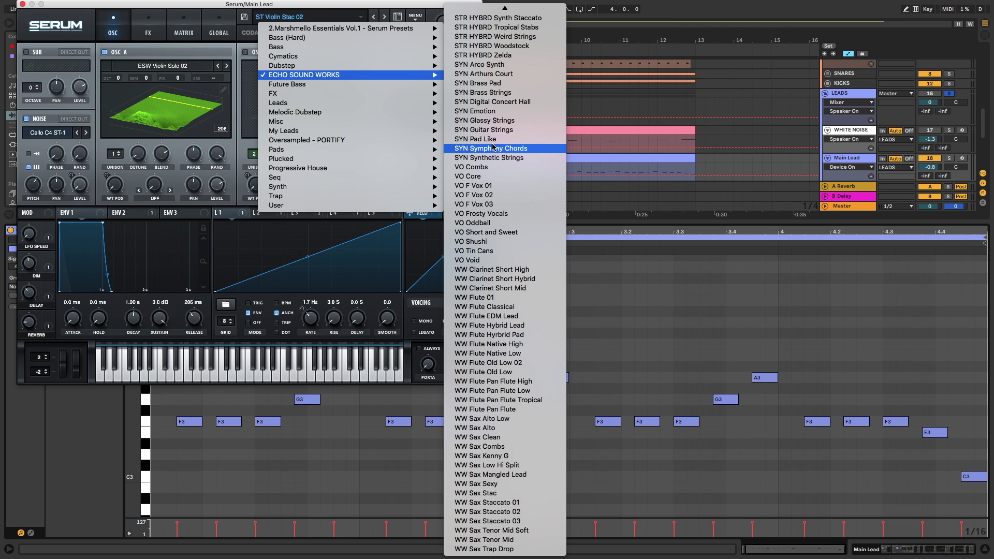
{"action": "scroll", "coordinate": [492, 146], "scroll_direction": "up", "scroll_amount": 5}
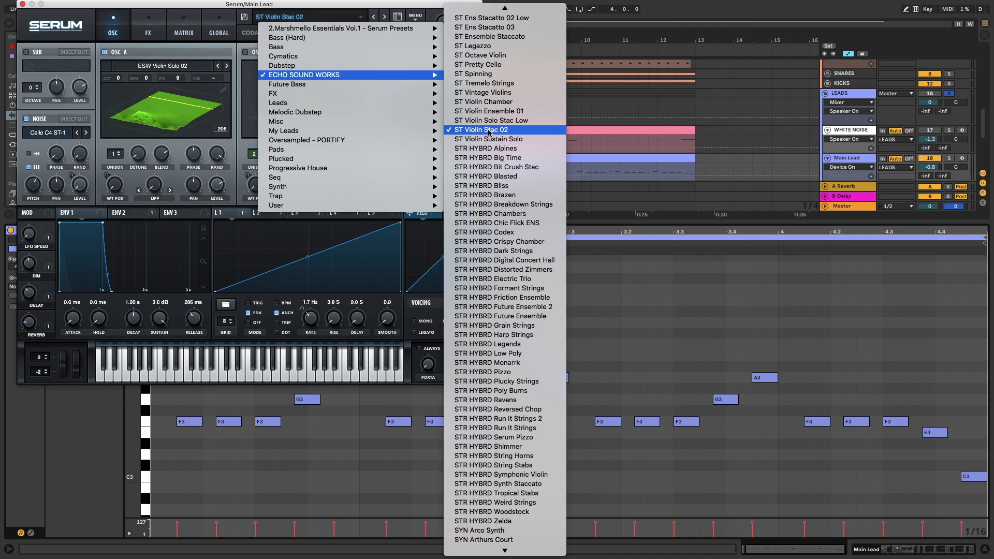
{"action": "scroll", "coordinate": [489, 132], "scroll_direction": "up", "scroll_amount": 2}
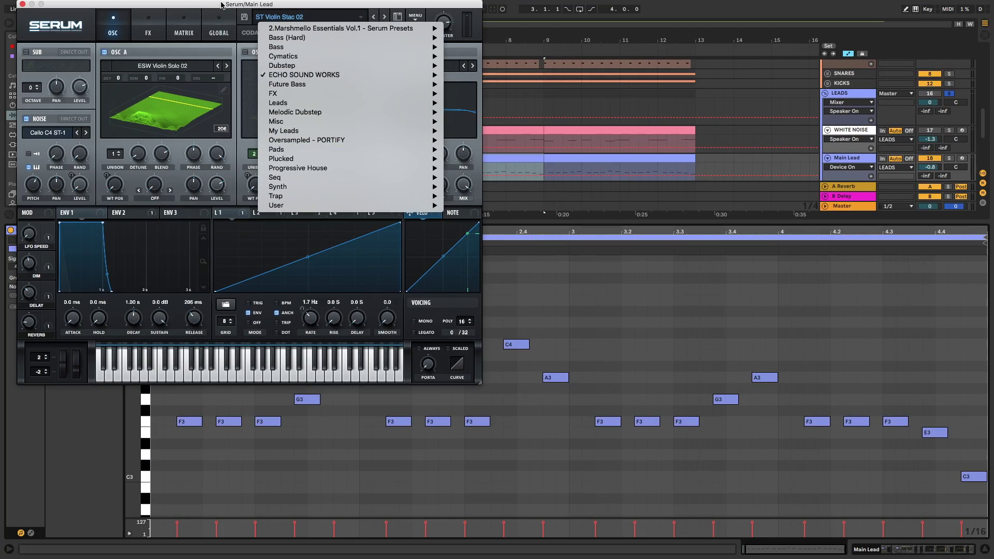
{"action": "left_click", "coordinate": [153, 68]}
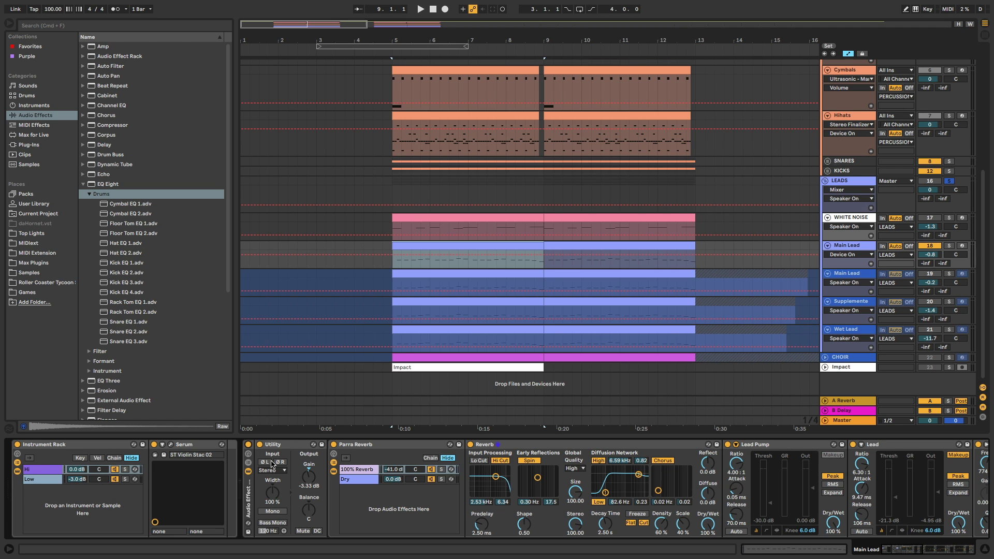
Step: Go through the Main Lead's effect chain from Utility and Parra Reverb to the final Utility and play the lead with effects
{"action": "scroll", "coordinate": [273, 464], "scroll_direction": "right", "scroll_amount": 5}
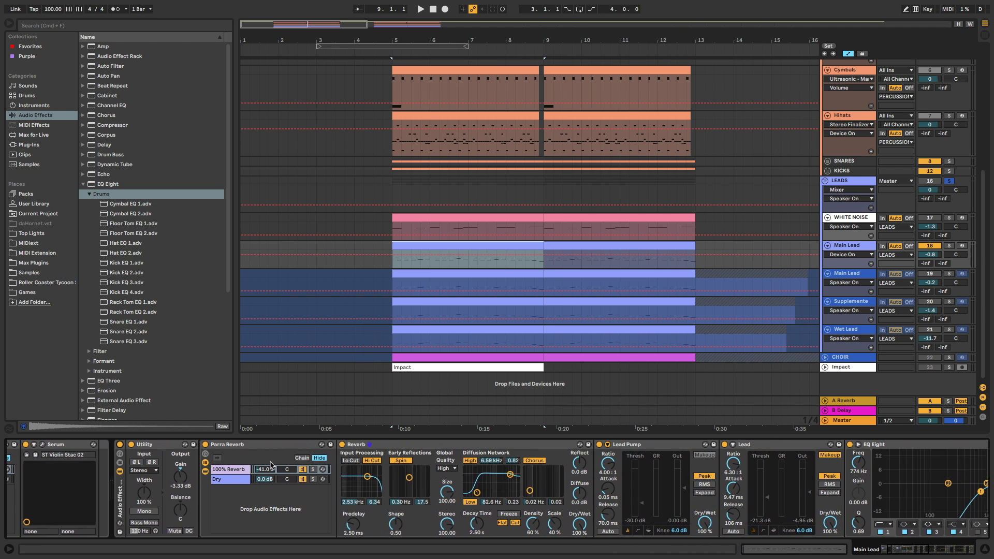
{"action": "scroll", "coordinate": [270, 464], "scroll_direction": "right", "scroll_amount": 6}
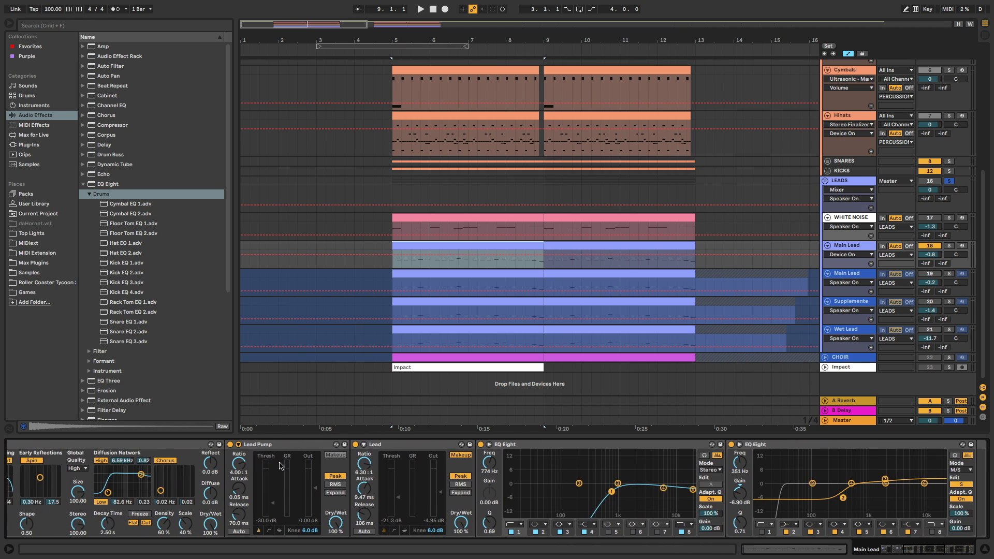
{"action": "scroll", "coordinate": [331, 464], "scroll_direction": "right", "scroll_amount": 10}
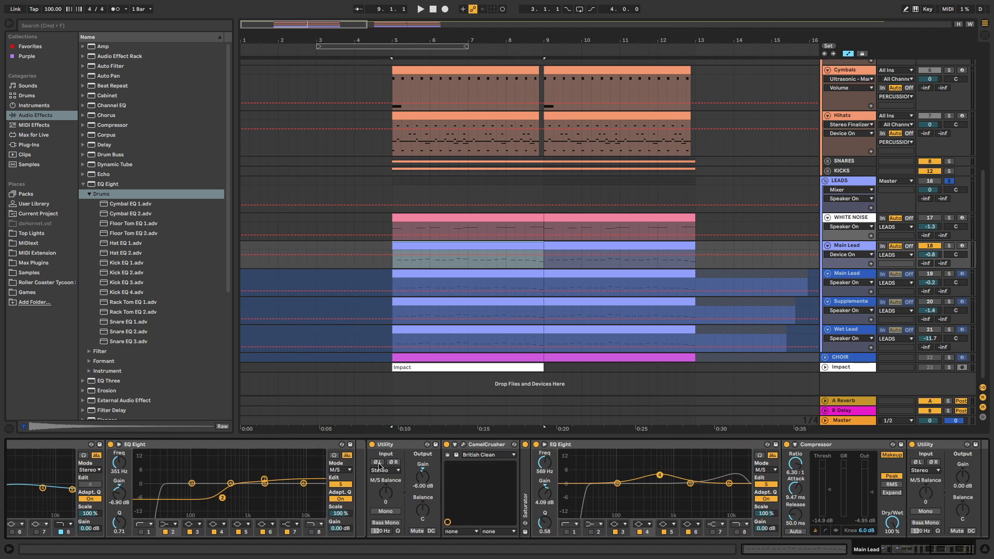
{"action": "scroll", "coordinate": [464, 449], "scroll_direction": "right", "scroll_amount": 4}
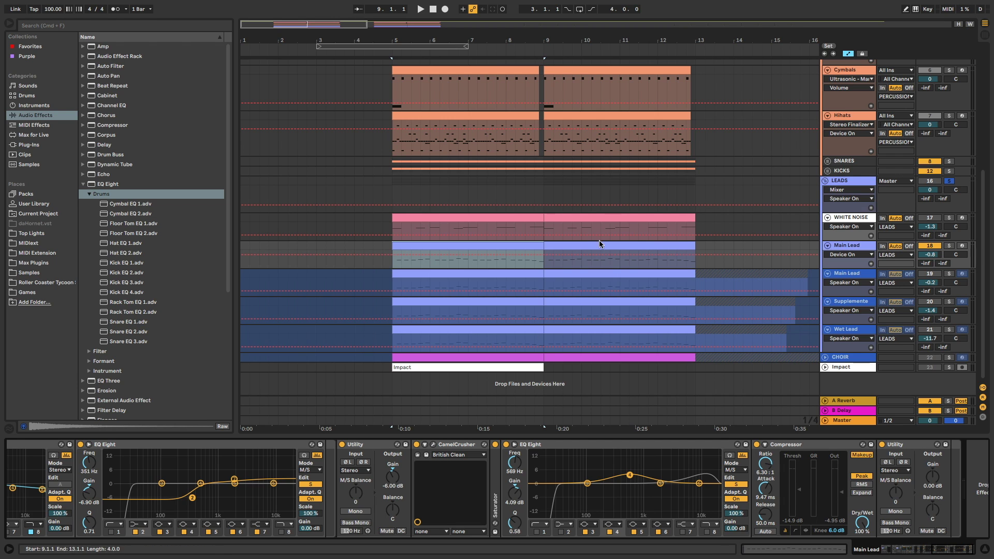
{"action": "key", "text": "space"}
{"action": "scroll", "coordinate": [584, 483], "scroll_direction": "right", "scroll_amount": 1}
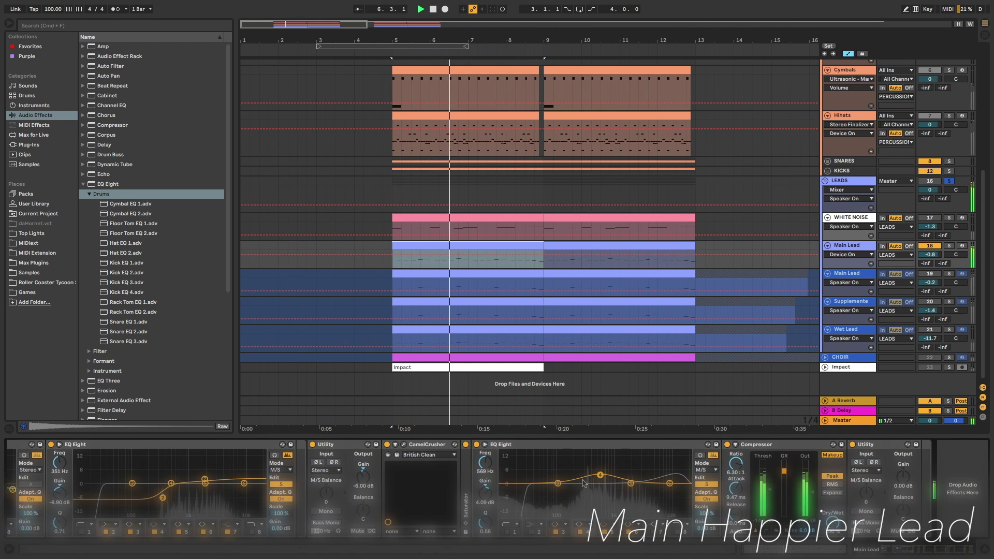
{"action": "key", "text": "space"}
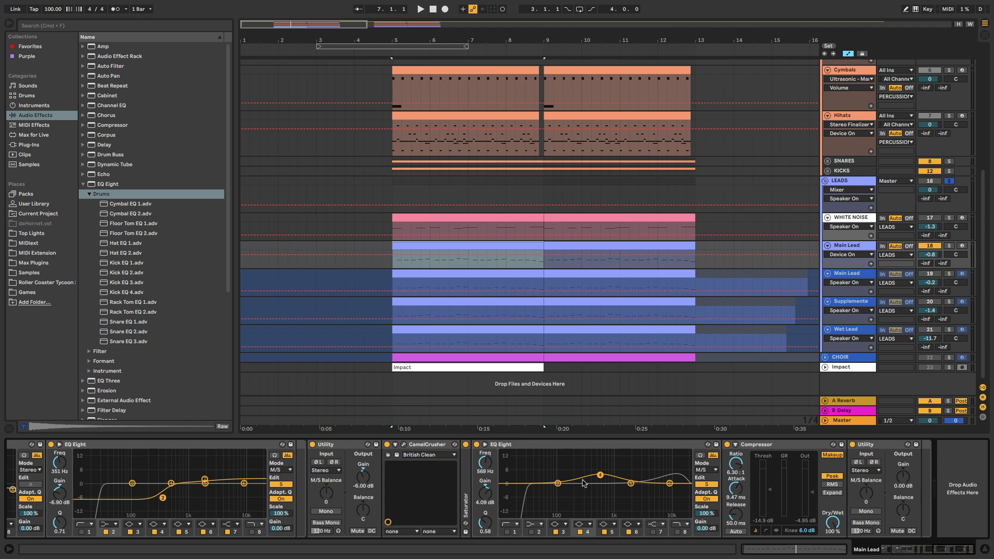
Step: Select the second Main Lead track and compare the supporting leads with the first Main Lead by switching track activators during playback
{"action": "left_click", "coordinate": [940, 277]}
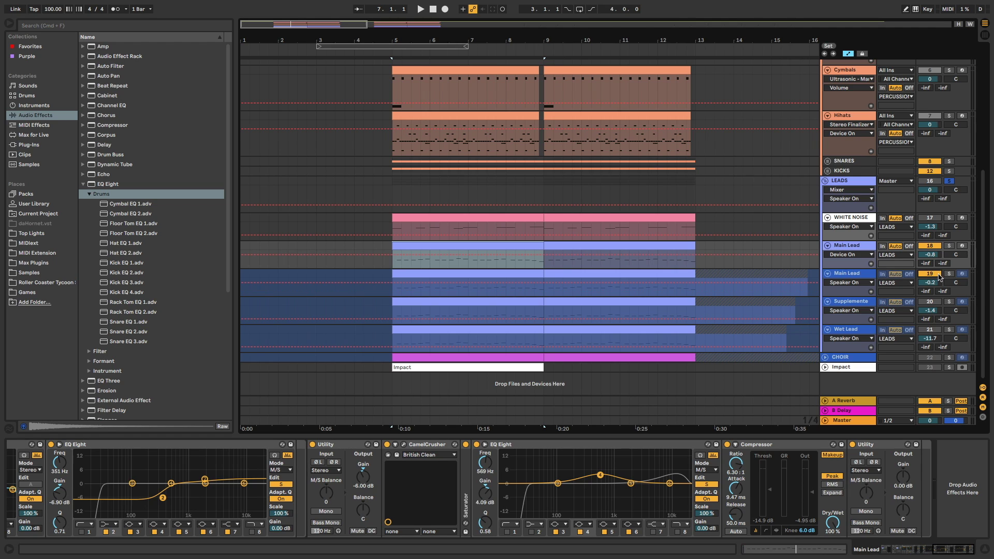
{"action": "left_click", "coordinate": [855, 274]}
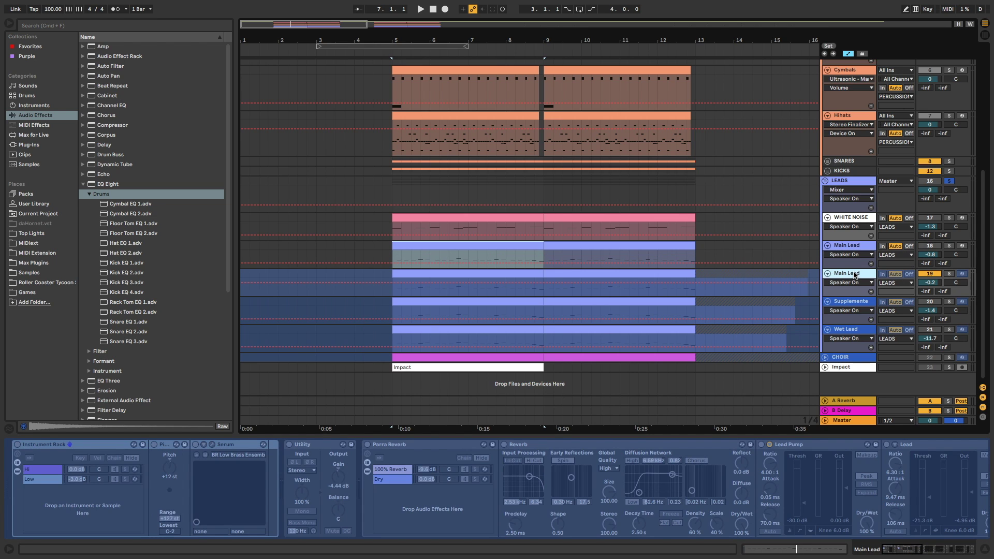
{"action": "key", "text": "space"}
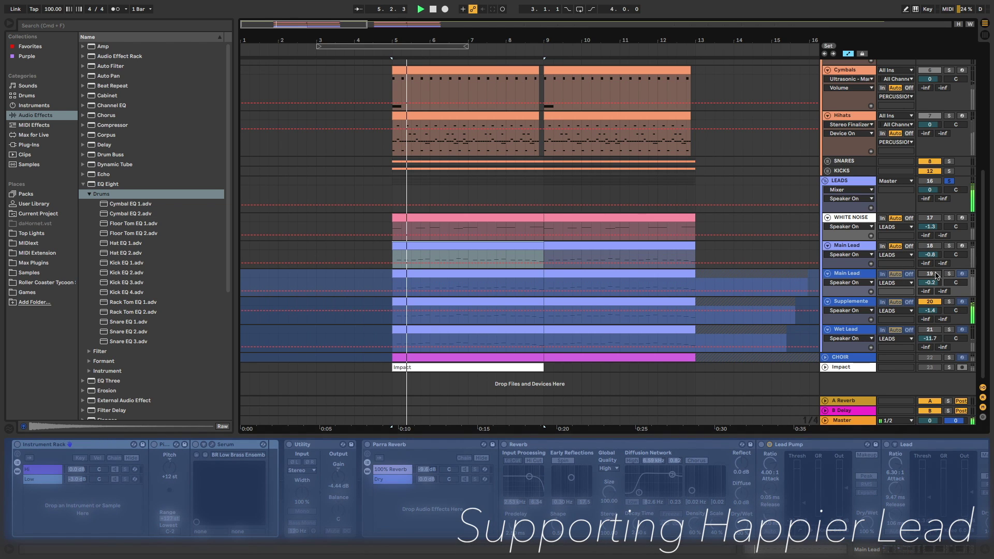
{"action": "left_click", "coordinate": [930, 246]}
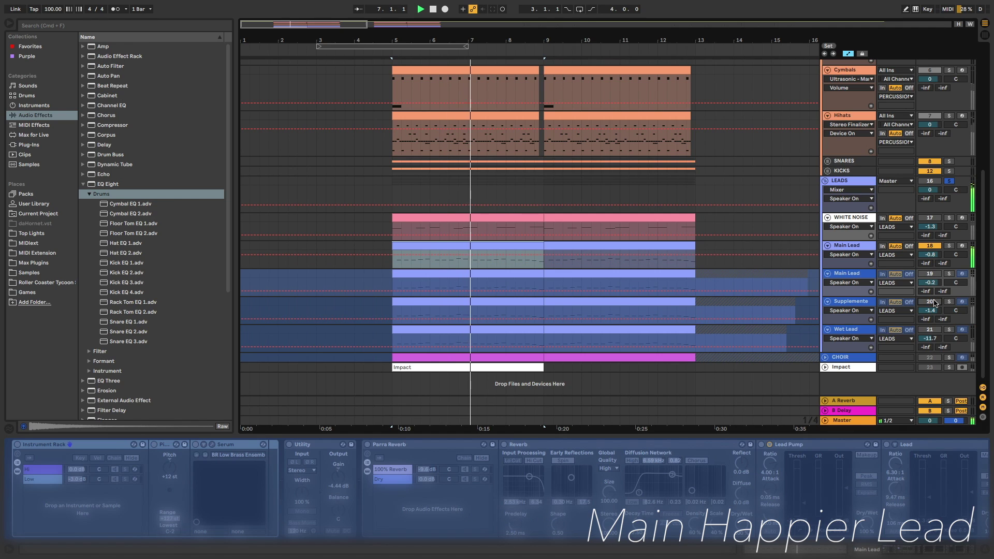
{"action": "left_click", "coordinate": [930, 302]}
{"action": "left_click", "coordinate": [930, 246]}
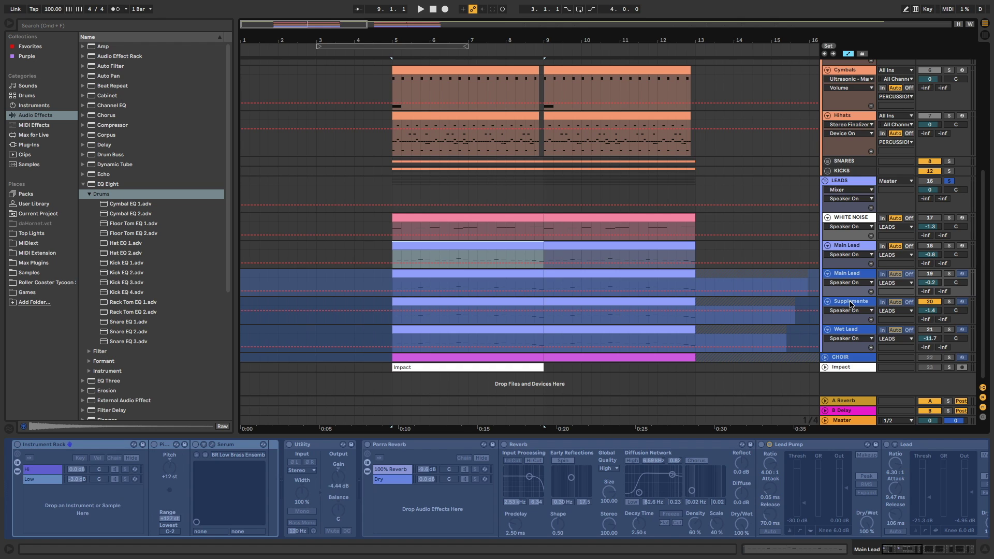
Step: Activate only the Wet Lead among the lead tracks and play it from bar 5
{"action": "left_click", "coordinate": [930, 330]}
{"action": "left_click", "coordinate": [931, 301]}
{"action": "key", "text": "space"}
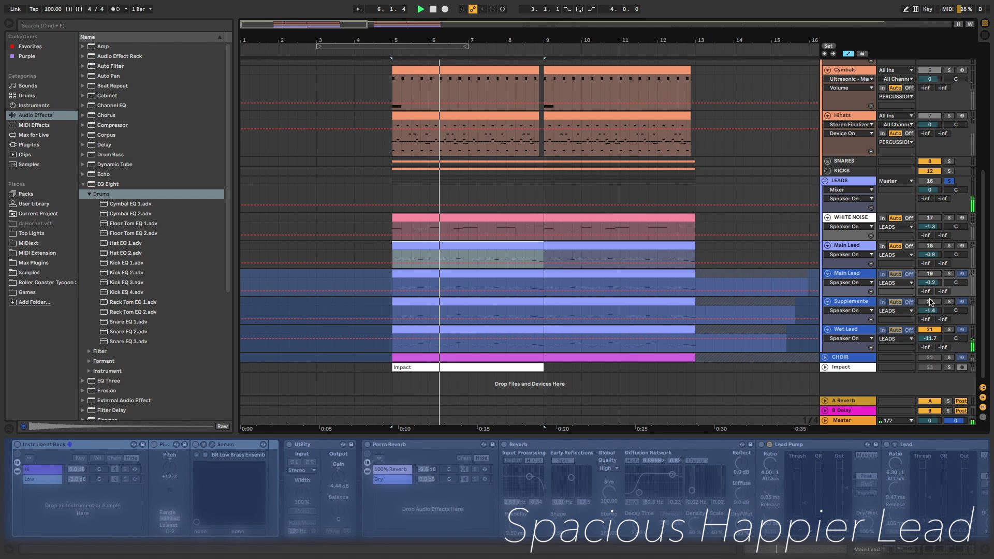
{"action": "key", "text": "space"}
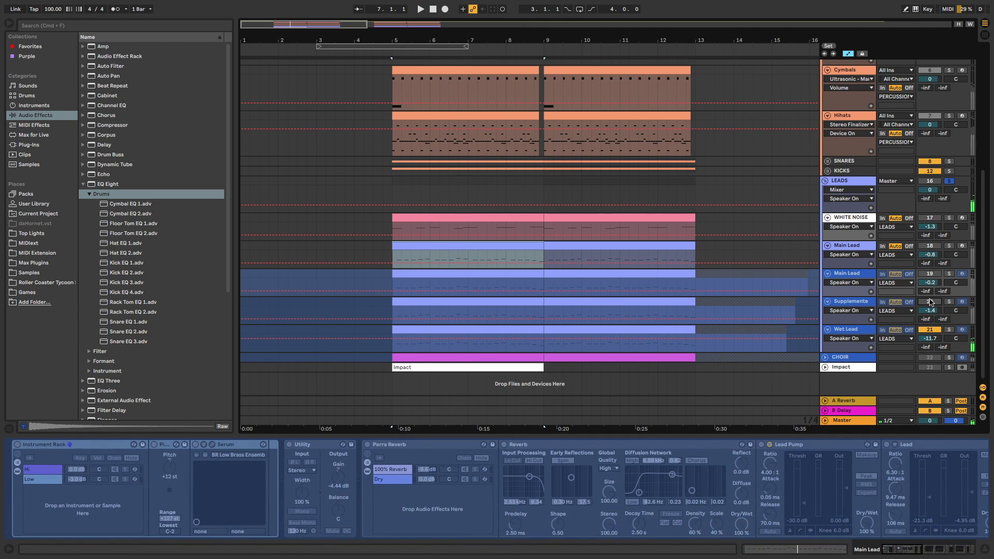
Step: Activate the second Main Lead in place of the Wet Lead and play it
{"action": "left_click", "coordinate": [930, 274]}
{"action": "left_click", "coordinate": [929, 330]}
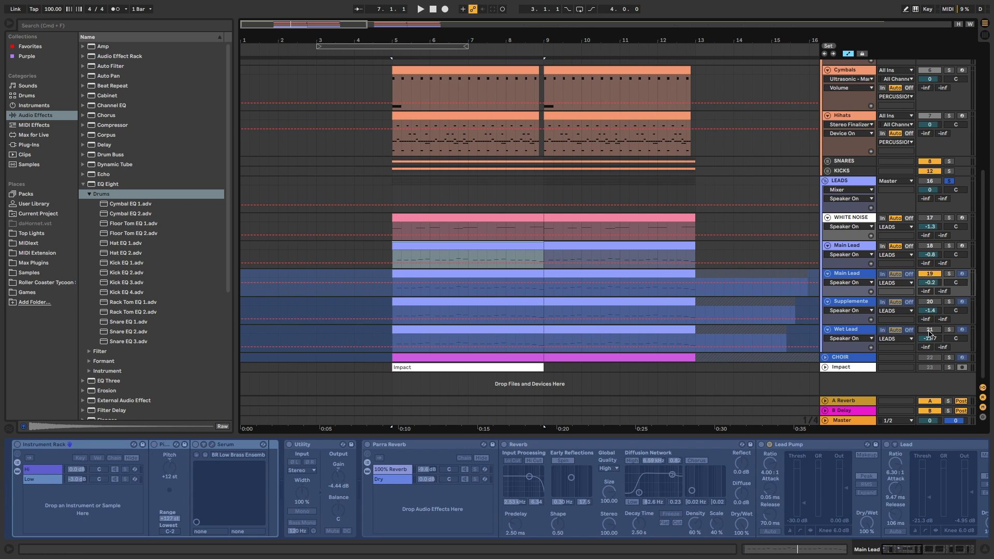
{"action": "key", "text": "space"}
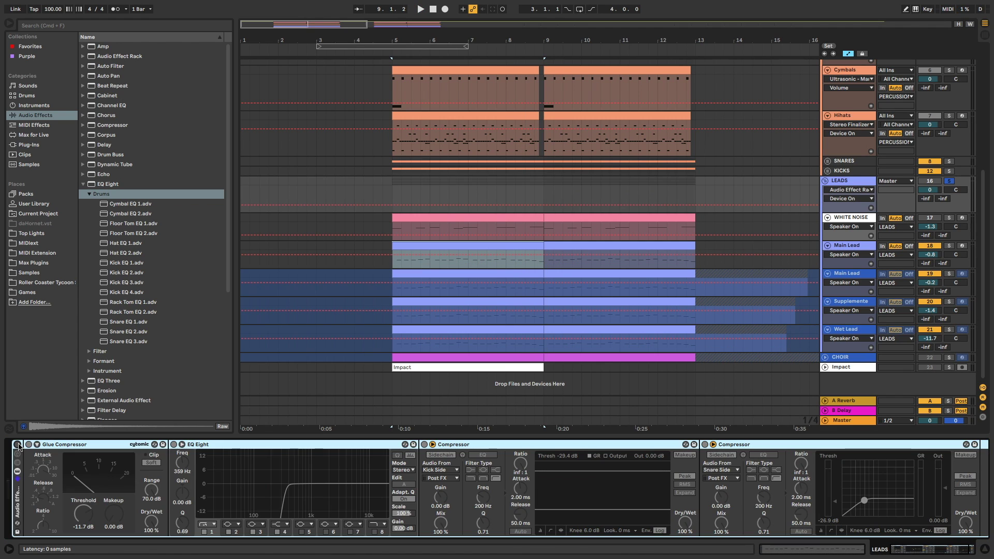
Step: Turn on the LEADS group's audio effect rack, go through its EQ Eight and sidechain Compressors and play the combined leads
{"action": "left_click", "coordinate": [18, 445]}
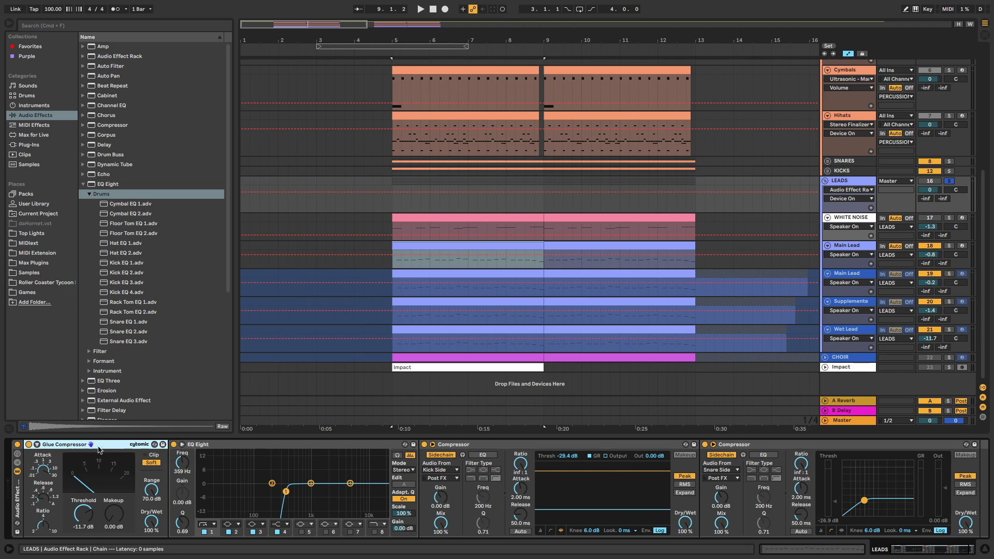
{"action": "left_click", "coordinate": [262, 453]}
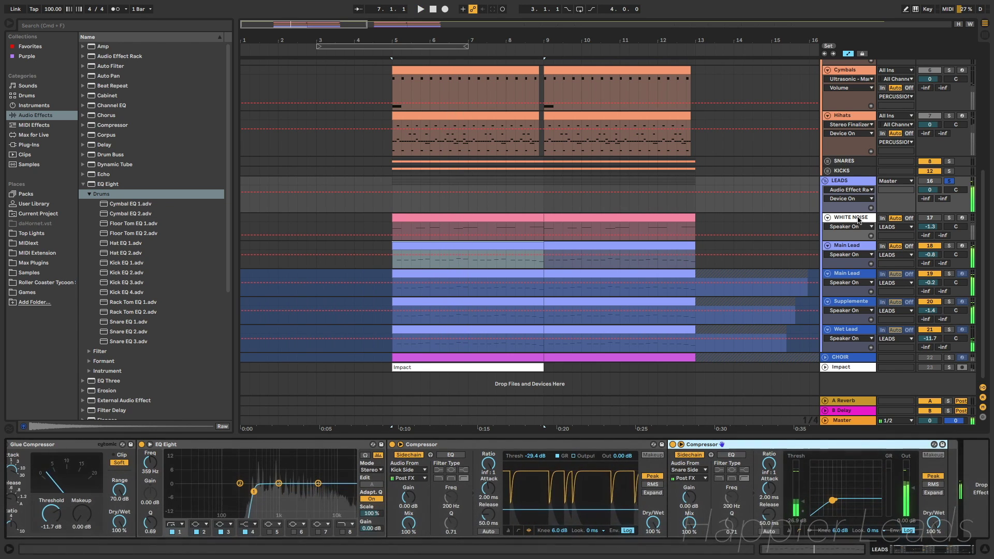
{"action": "key", "text": "space"}
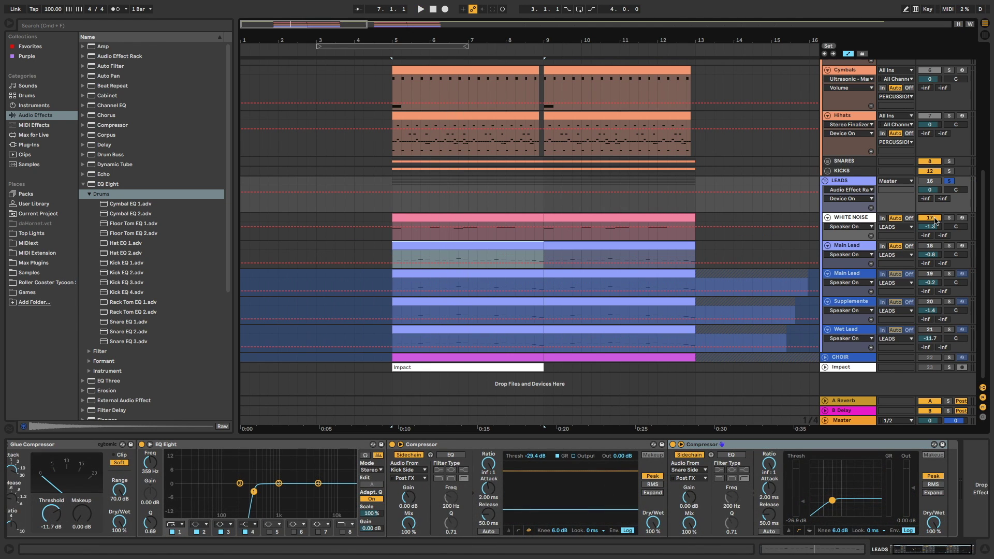
Step: Select the WHITE NOISE track, locate the Analog instrument in the browser and set Analog's Osc1 shape to noise
{"action": "left_click", "coordinate": [451, 215]}
{"action": "left_click", "coordinate": [39, 106]}
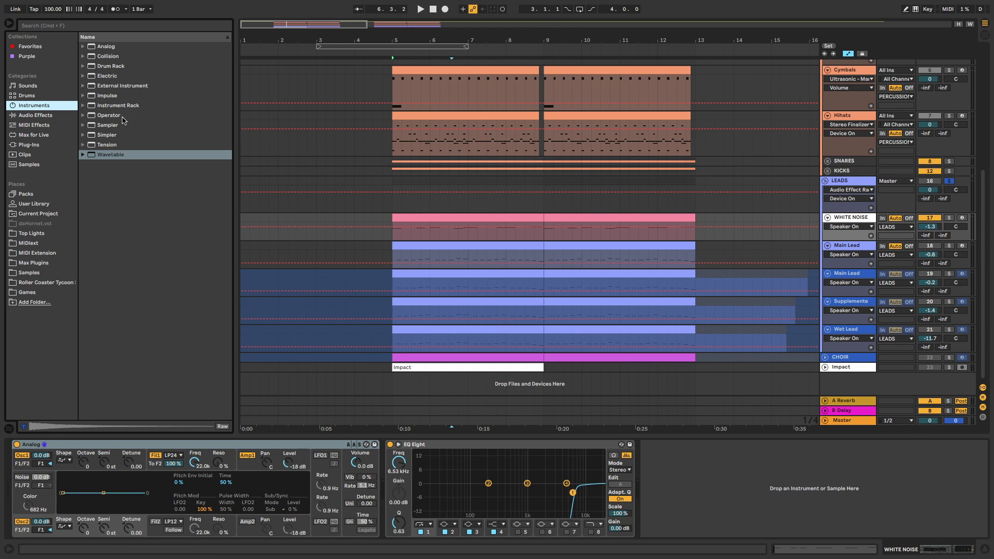
{"action": "left_click_drag", "start_coordinate": [107, 47], "coordinate": [205, 380]}
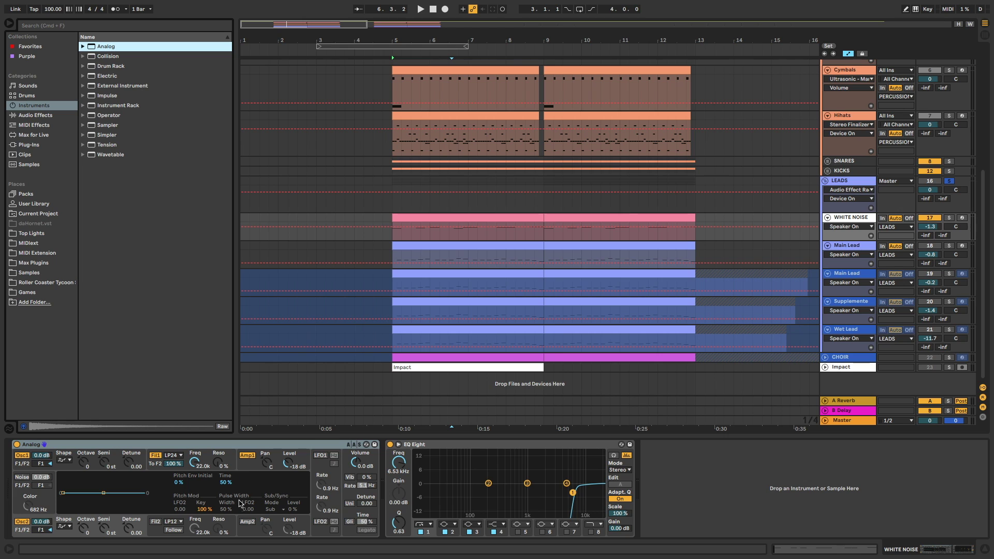
{"action": "left_click", "coordinate": [65, 460]}
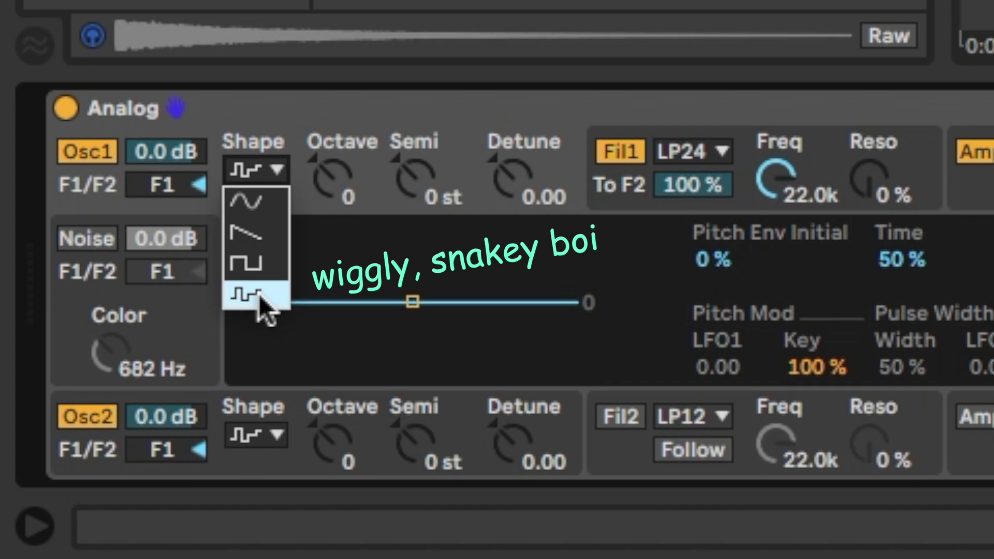
{"action": "left_click", "coordinate": [259, 294]}
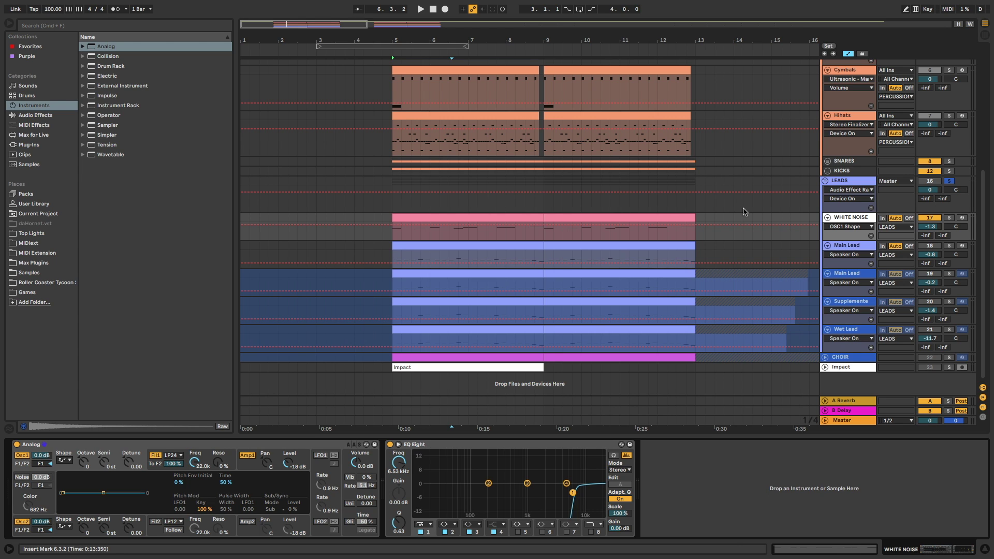
Step: Play the drop with the WHITE NOISE track and again with it deactivated, and reactivate the track
{"action": "left_click", "coordinate": [490, 214]}
{"action": "key", "text": "space"}
{"action": "double_click", "coordinate": [489, 214]}
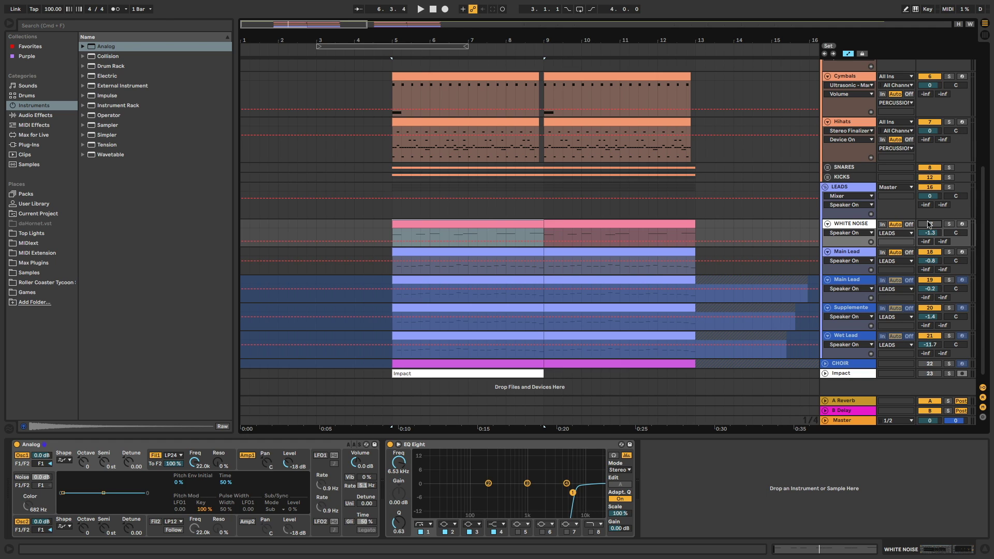
{"action": "key", "text": "space"}
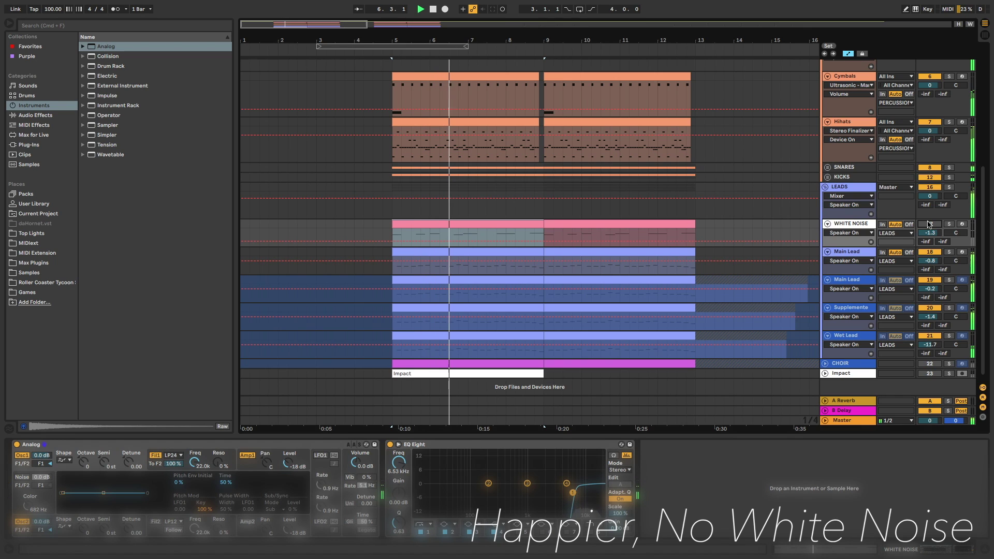
{"action": "left_click", "coordinate": [930, 223]}
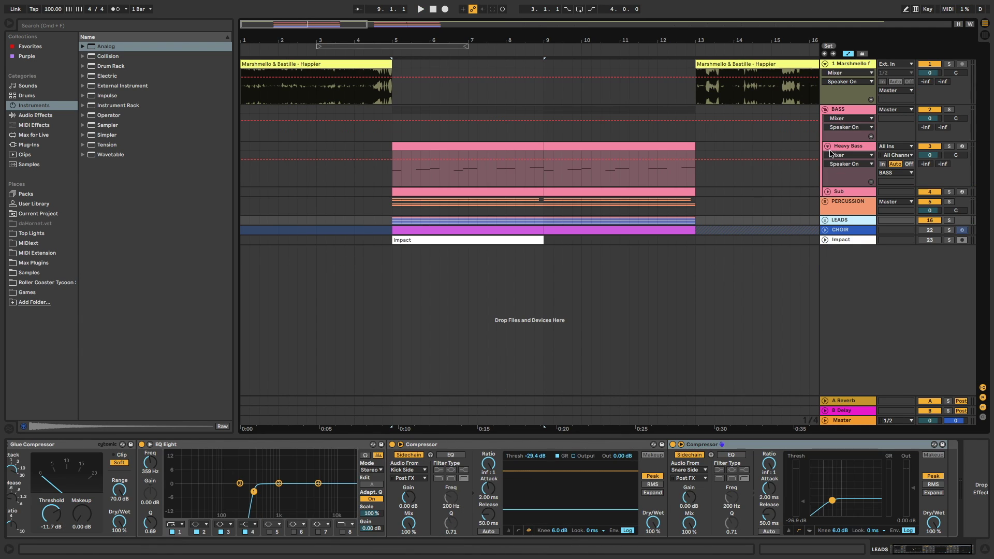
Step: Collapse the Heavy Bass track and the whole BASS group
{"action": "left_click", "coordinate": [827, 147]}
{"action": "left_click", "coordinate": [825, 110]}
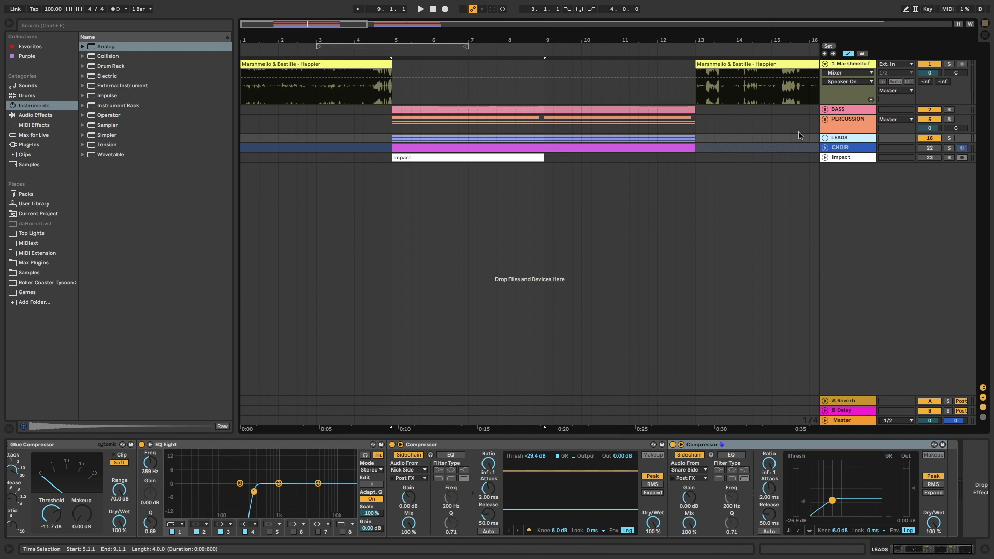
{"action": "key", "text": "minus"}
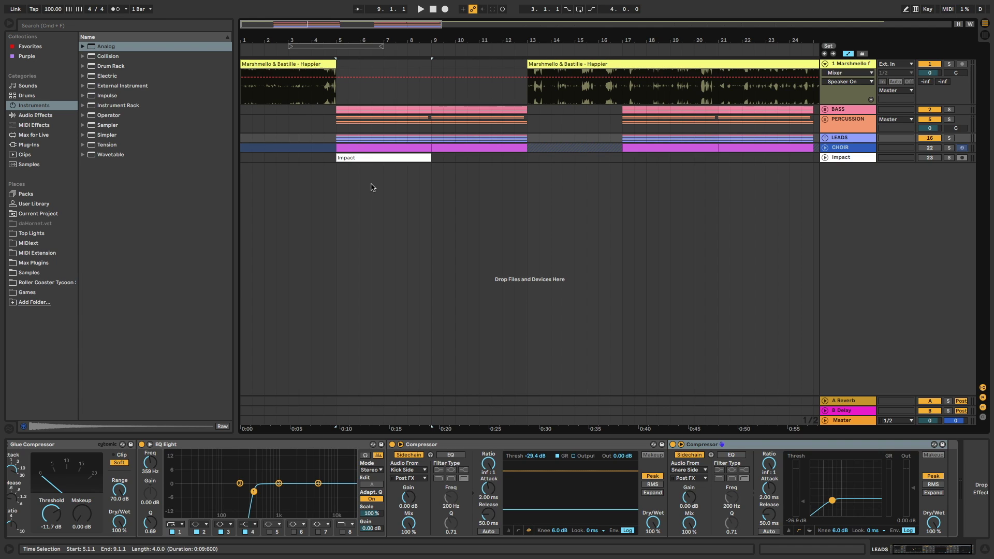
{"action": "scroll", "coordinate": [478, 161], "scroll_direction": "right", "scroll_amount": 5}
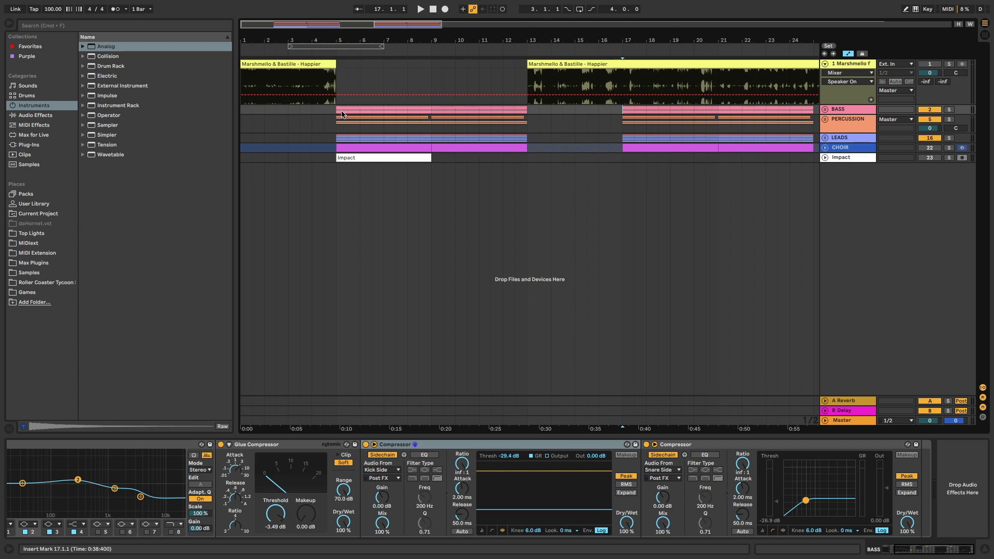
Step: Mark the first drop from bar 5 to 13 and the second drop from bar 17 to 25 across the instrument groups
{"action": "left_click_drag", "start_coordinate": [338, 116], "coordinate": [527, 160]}
{"action": "scroll", "coordinate": [495, 160], "scroll_direction": "right", "scroll_amount": 4}
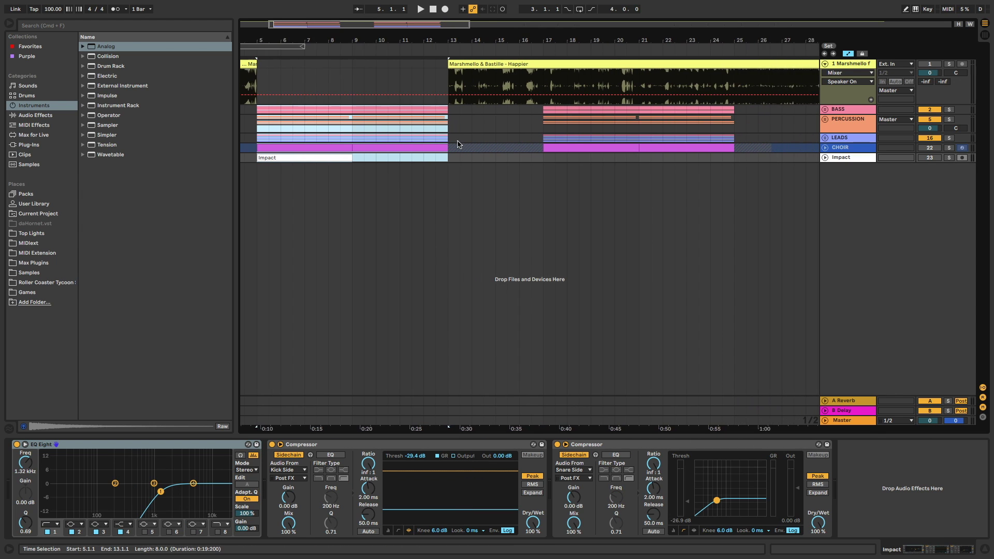
{"action": "left_click_drag", "start_coordinate": [496, 117], "coordinate": [687, 159]}
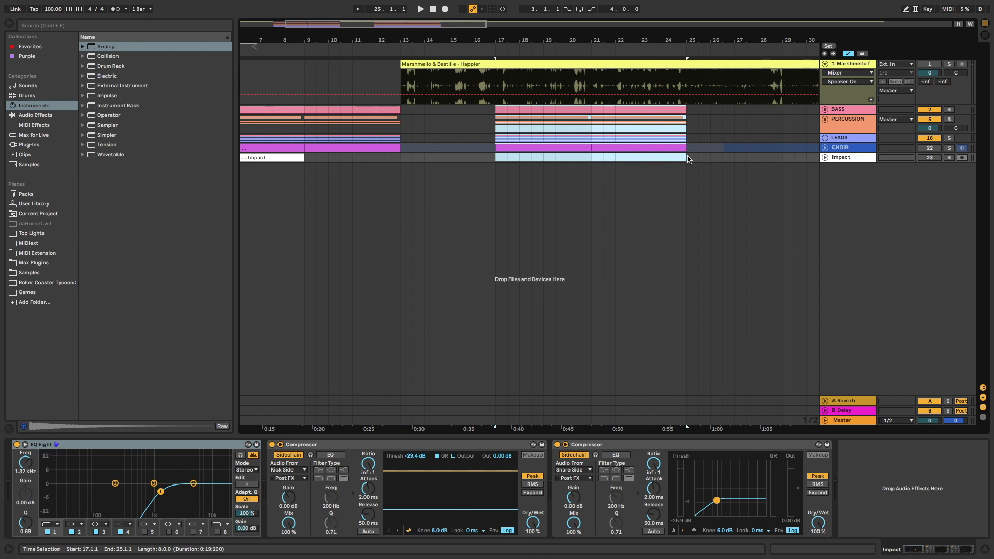
{"action": "scroll", "coordinate": [529, 125], "scroll_direction": "right", "scroll_amount": 1}
Step: Play the rough draft of the second drop from bar 17
{"action": "left_click", "coordinate": [472, 111]}
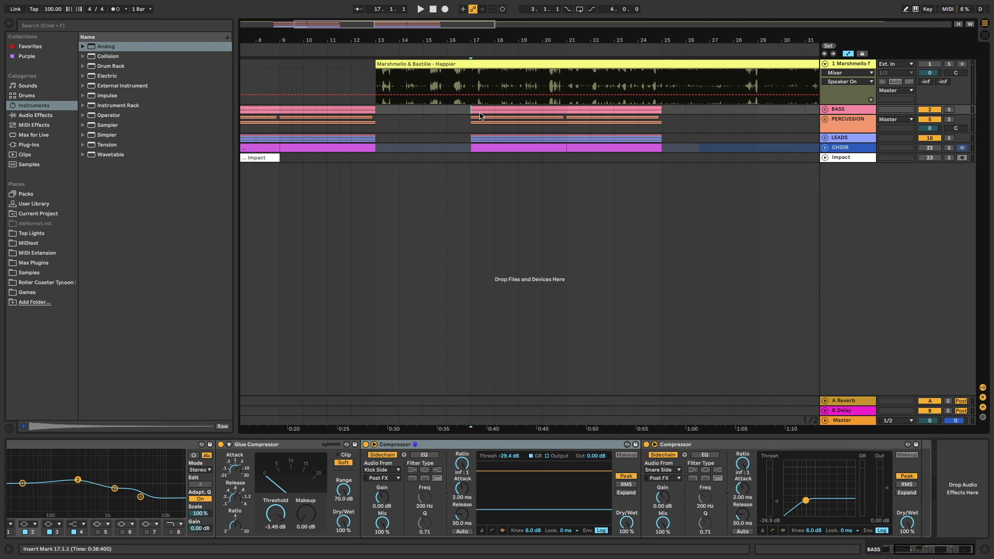
{"action": "scroll", "coordinate": [480, 115], "scroll_direction": "right", "scroll_amount": 2}
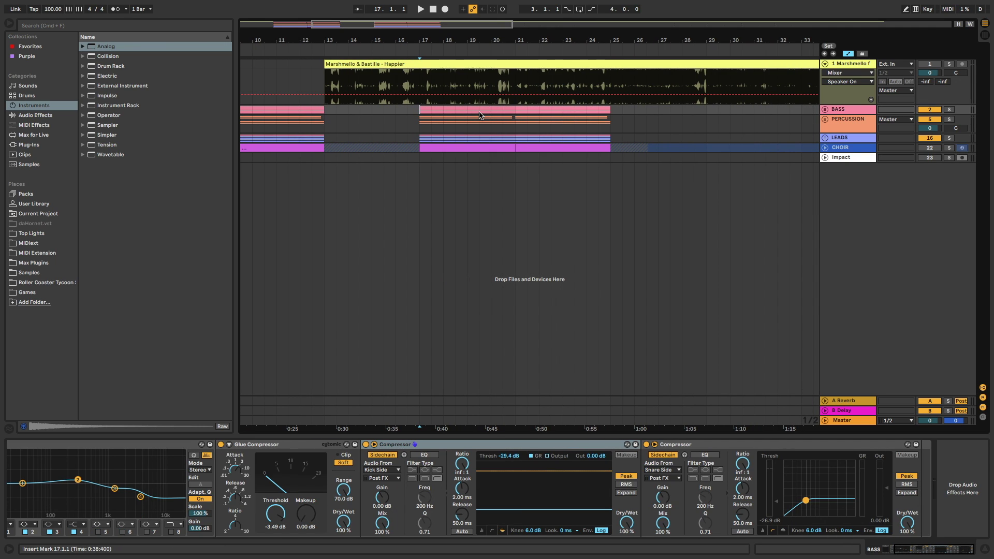
{"action": "key", "text": "plus"}
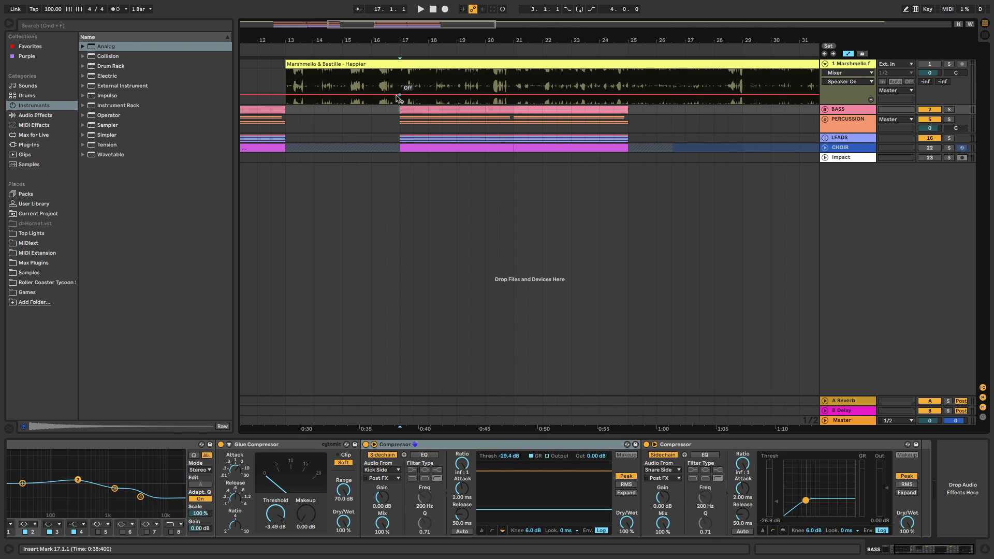
{"action": "key", "text": "space"}
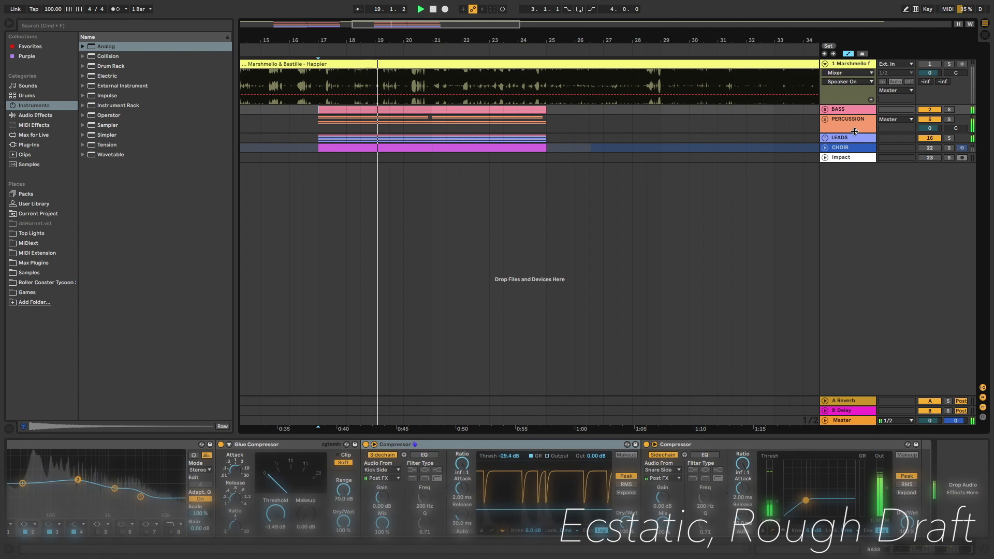
Step: Expand the BASS group and its Heavy Bass track, stop playback and open the second drop's Heavy Bass MIDI clip
{"action": "left_click", "coordinate": [825, 109]}
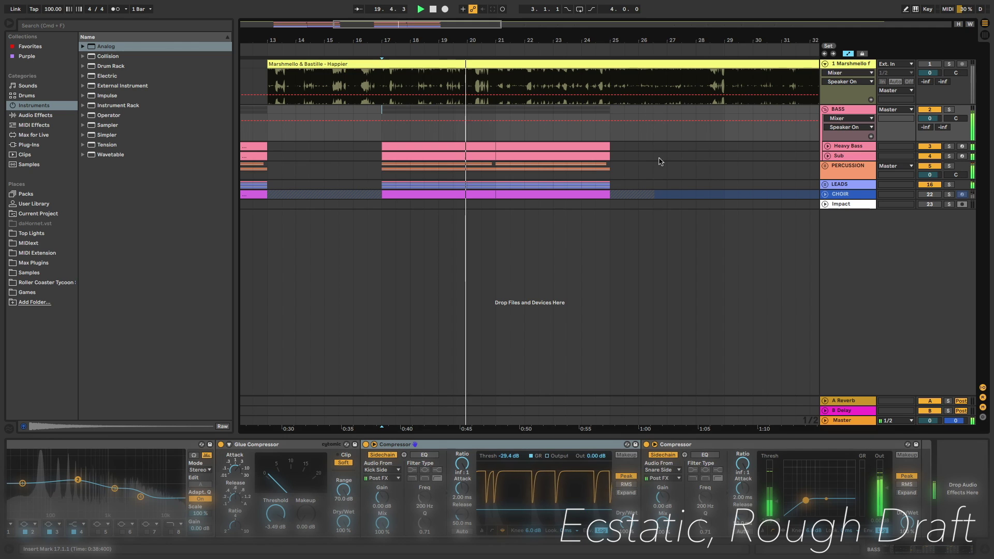
{"action": "left_click", "coordinate": [827, 146]}
{"action": "scroll", "coordinate": [598, 182], "scroll_direction": "left", "scroll_amount": 1}
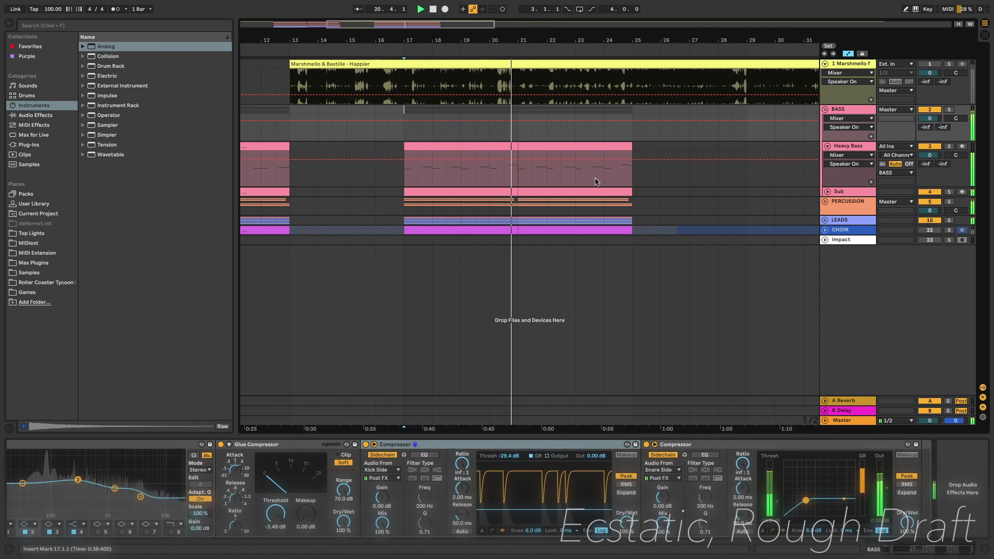
{"action": "double_click", "coordinate": [595, 182]}
{"action": "key", "text": "space"}
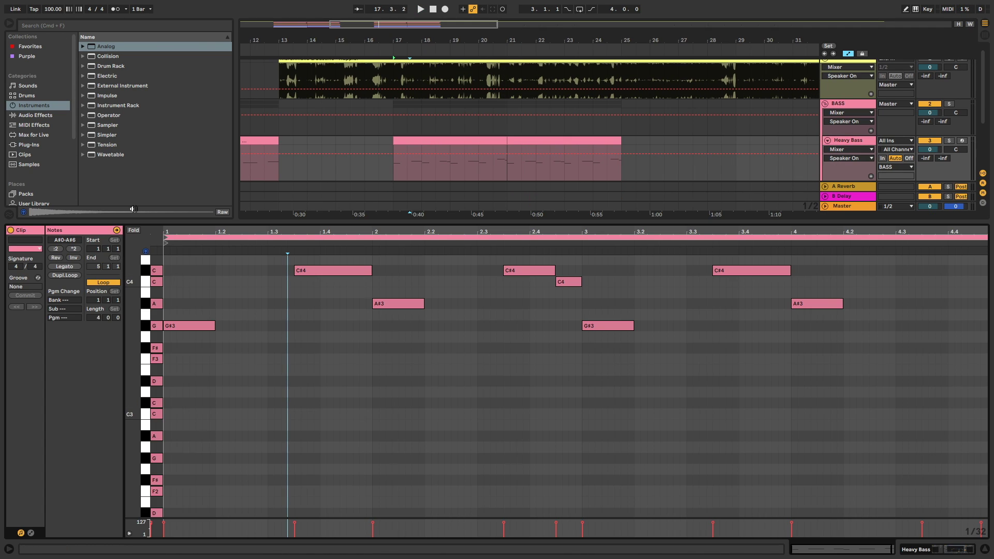
Step: Go through the Heavy Bass clip's notes across its four bars
{"action": "scroll", "coordinate": [304, 378], "scroll_direction": "down", "scroll_amount": 3}
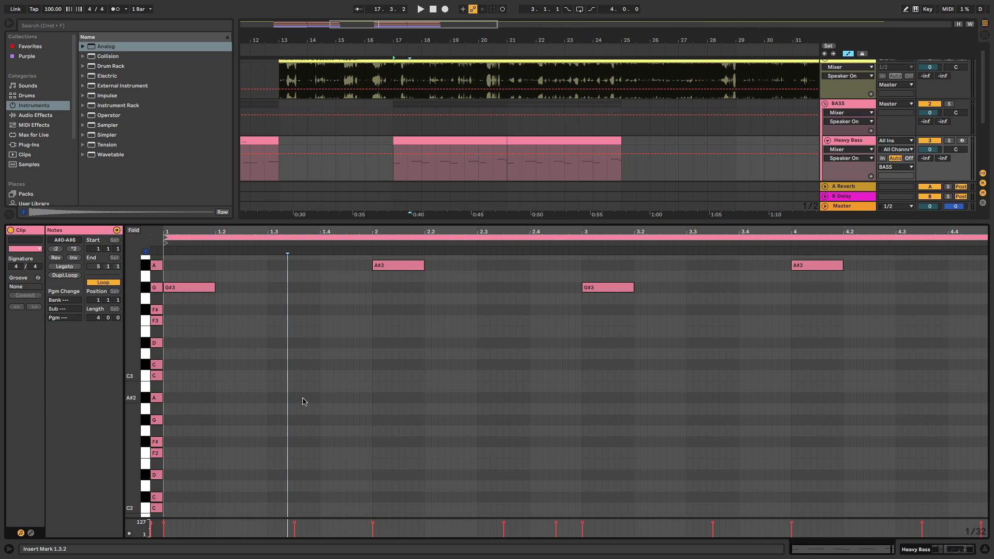
{"action": "scroll", "coordinate": [317, 401], "scroll_direction": "down", "scroll_amount": 12}
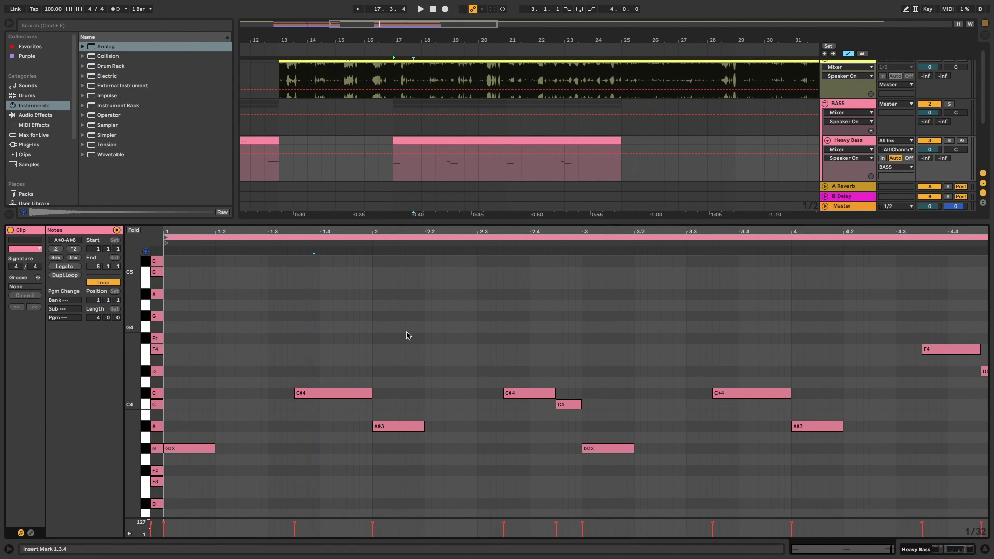
{"action": "scroll", "coordinate": [406, 335], "scroll_direction": "right", "scroll_amount": 1}
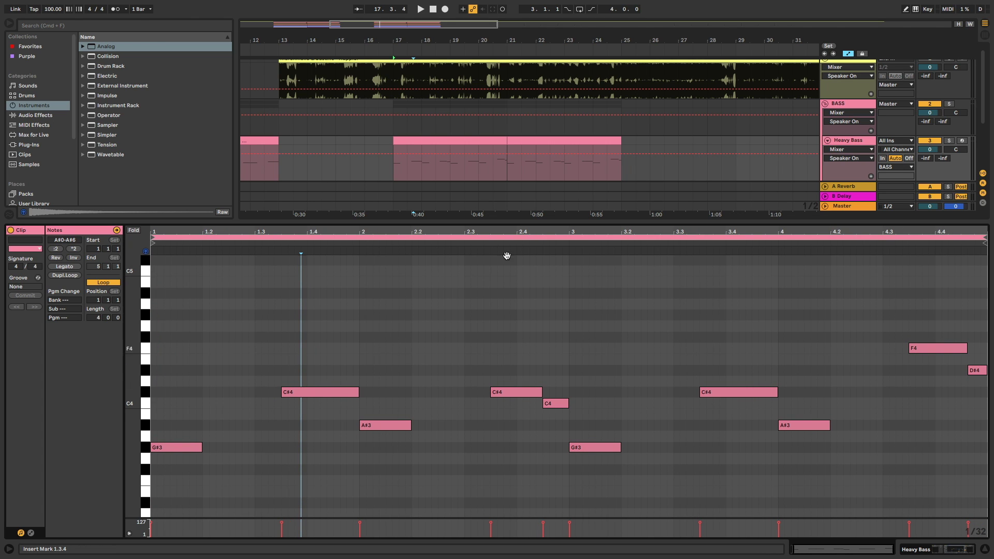
{"action": "scroll", "coordinate": [351, 185], "scroll_direction": "left", "scroll_amount": 4}
{"action": "scroll", "coordinate": [362, 187], "scroll_direction": "right", "scroll_amount": 2}
{"action": "scroll", "coordinate": [620, 195], "scroll_direction": "left", "scroll_amount": 1}
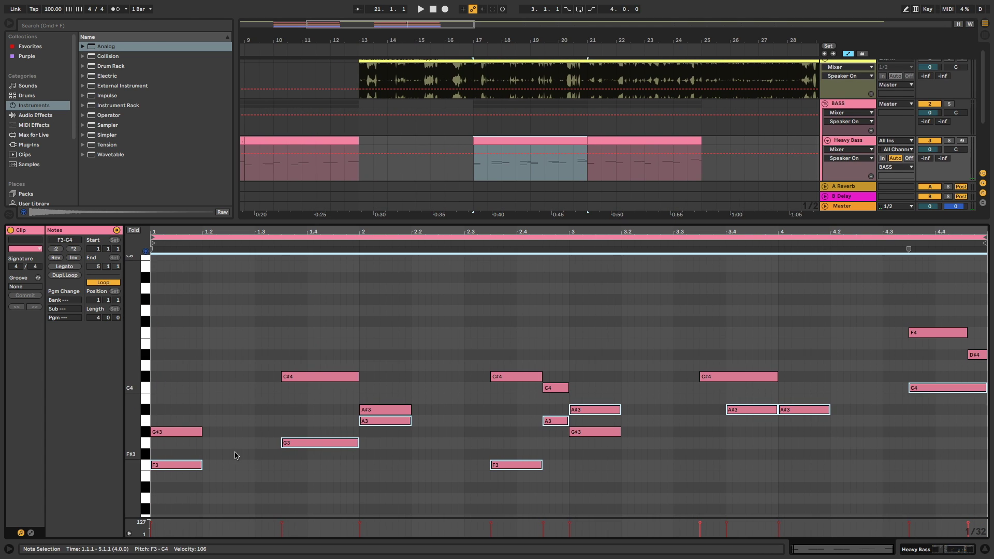
Step: Compare the selected F3 to C4 notes with the rest of the Heavy Bass line and delete them
{"action": "scroll", "coordinate": [240, 444], "scroll_direction": "left", "scroll_amount": 1}
{"action": "scroll", "coordinate": [234, 461], "scroll_direction": "right", "scroll_amount": 1}
{"action": "scroll", "coordinate": [242, 442], "scroll_direction": "left", "scroll_amount": 1}
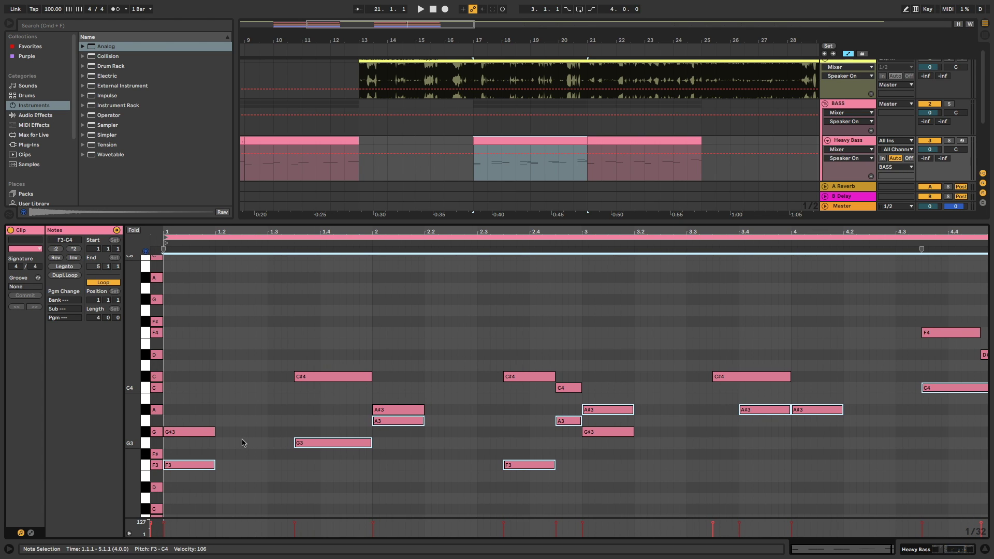
{"action": "scroll", "coordinate": [243, 442], "scroll_direction": "right", "scroll_amount": 1}
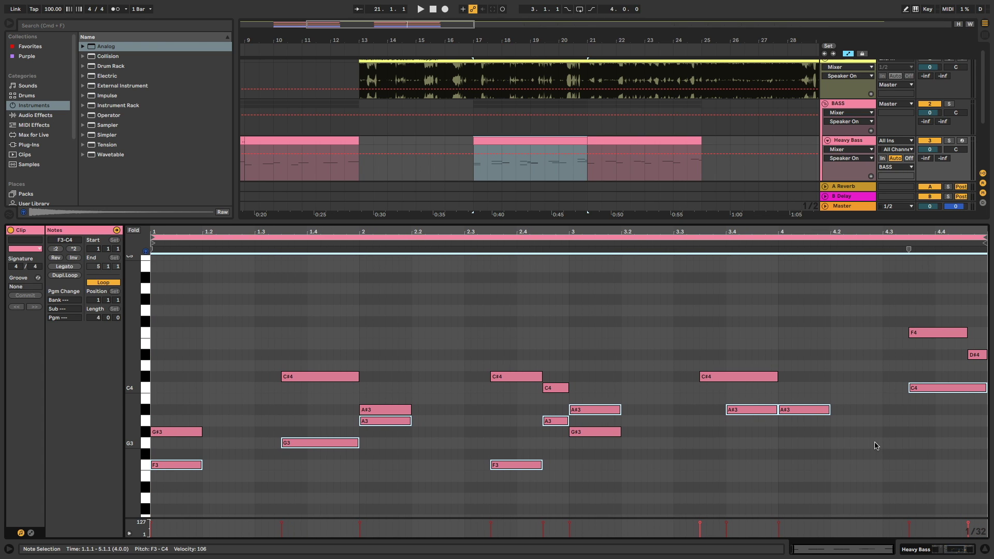
{"action": "key", "text": "Delete"}
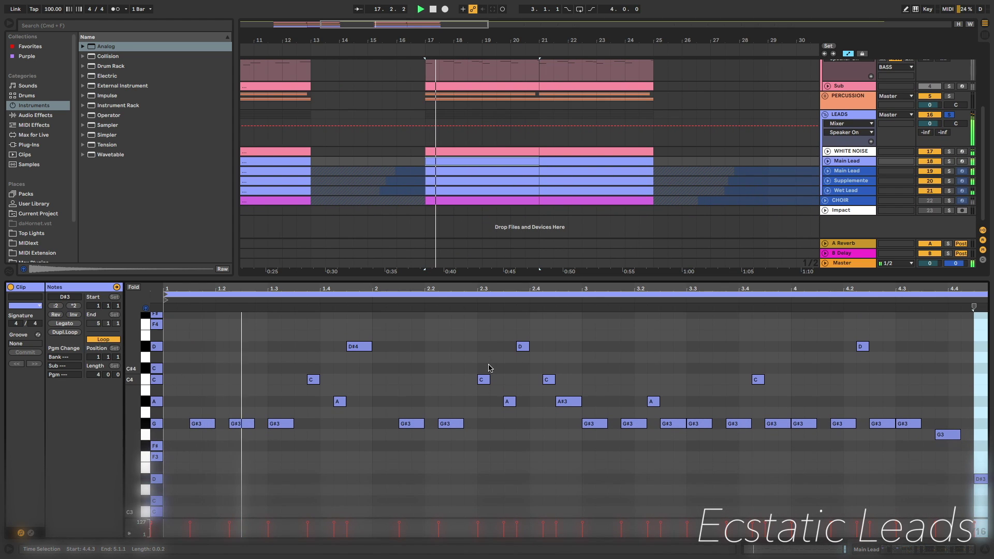
Step: In the full song arrangement, unfold the Marshmello reference track and open its Happier audio clip
{"action": "scroll", "coordinate": [489, 368], "scroll_direction": "down", "scroll_amount": 1}
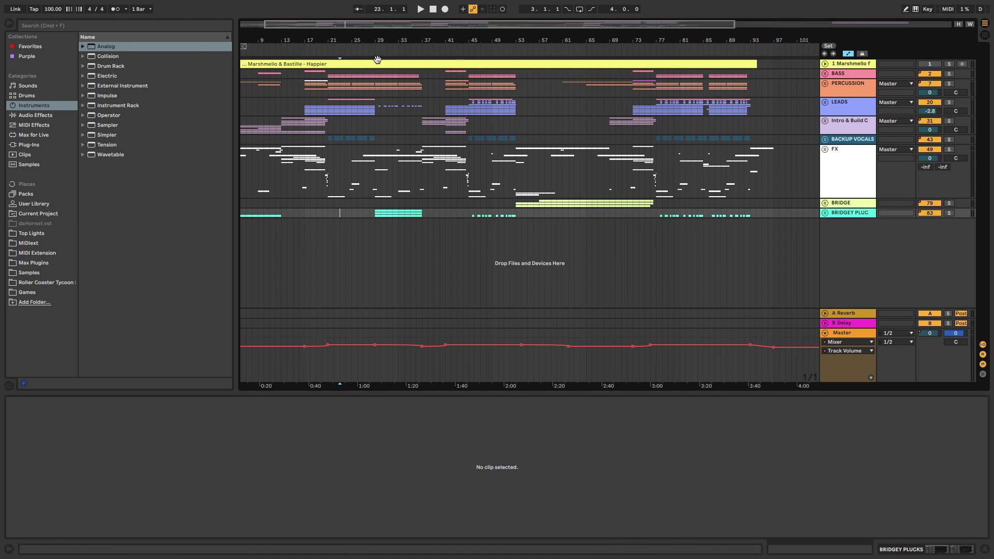
{"action": "left_click_drag", "start_coordinate": [377, 59], "coordinate": [442, 97]}
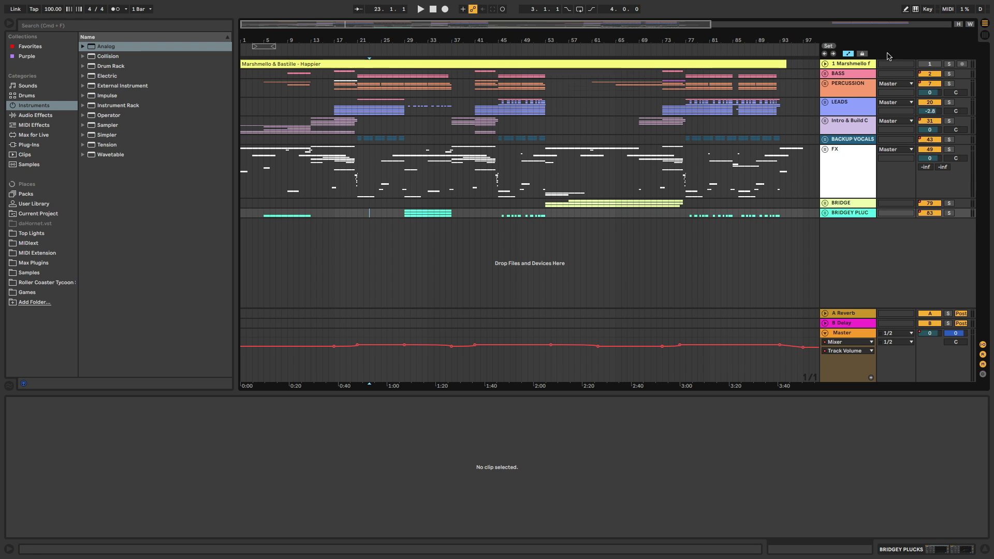
{"action": "left_click", "coordinate": [826, 64]}
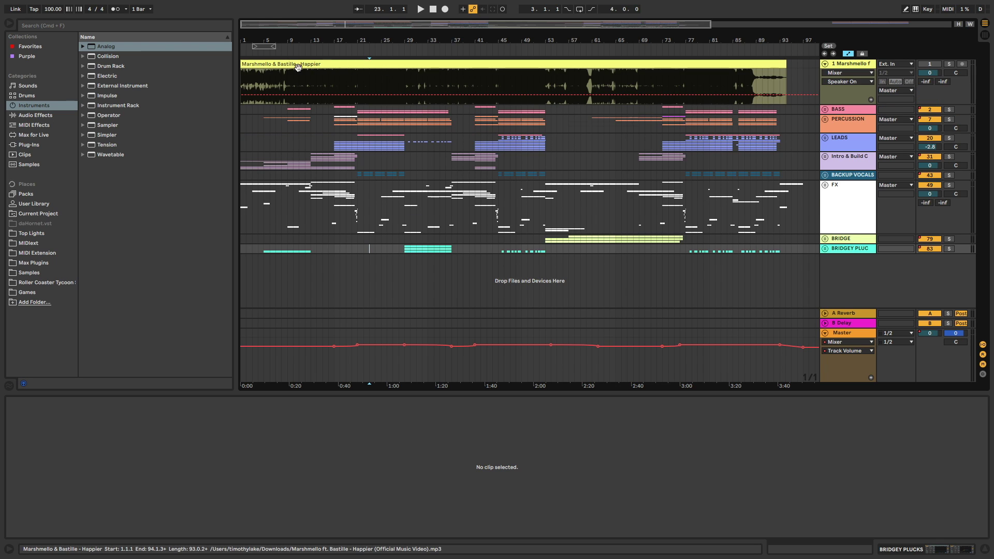
{"action": "double_click", "coordinate": [334, 84]}
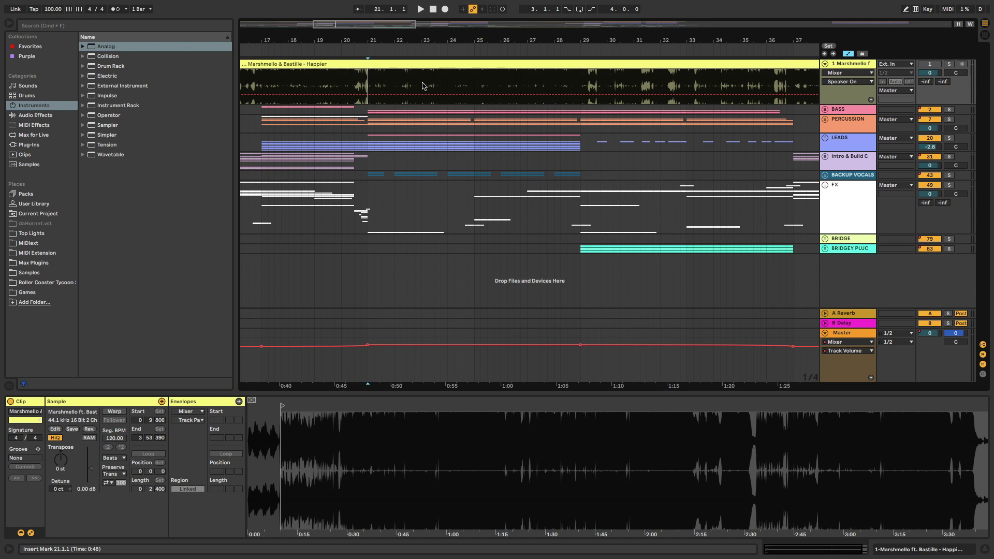
Step: Play the finished chorus from bar 21
{"action": "key", "text": "space"}
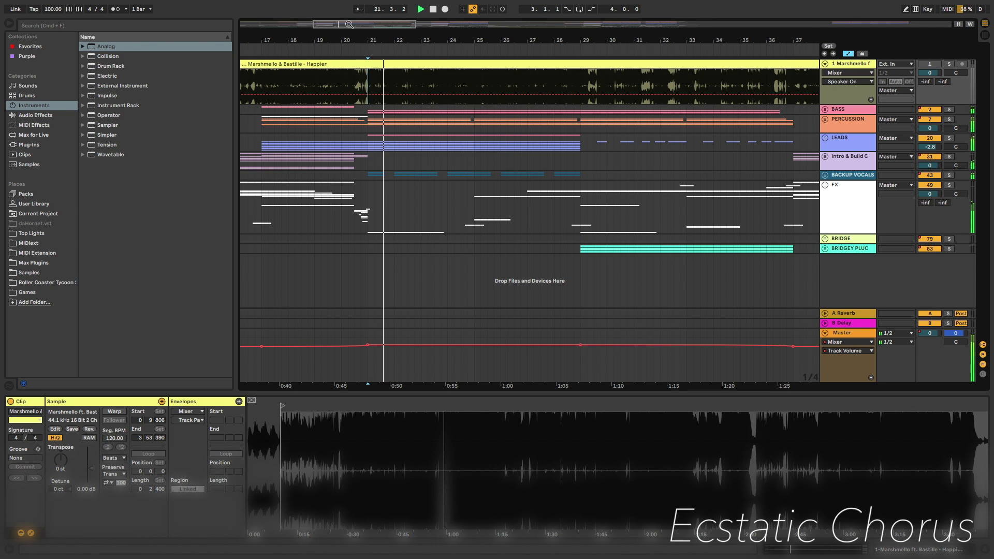
{"action": "left_click_drag", "start_coordinate": [368, 45], "coordinate": [368, 52]}
{"action": "scroll", "coordinate": [373, 104], "scroll_direction": "left", "scroll_amount": 3}
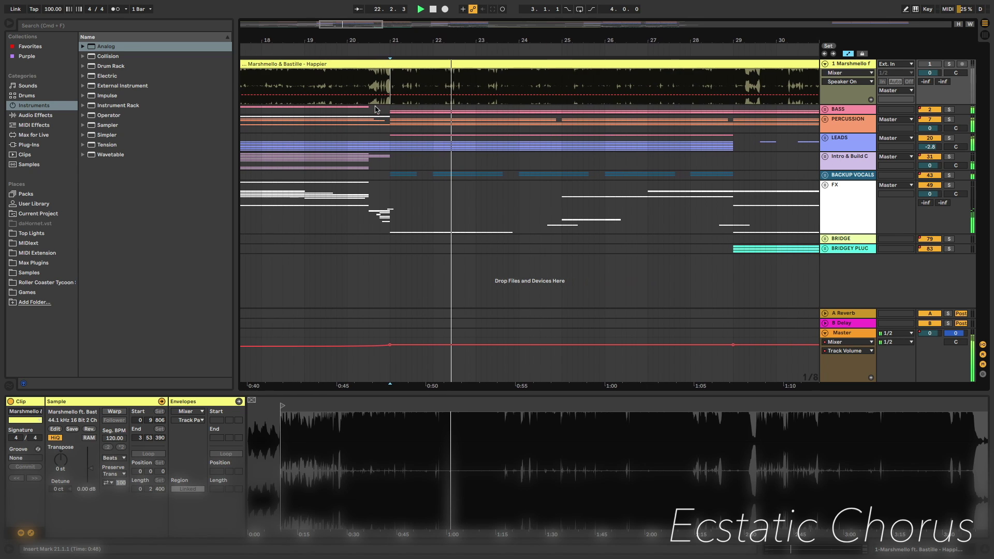
{"action": "scroll", "coordinate": [377, 111], "scroll_direction": "right", "scroll_amount": 2}
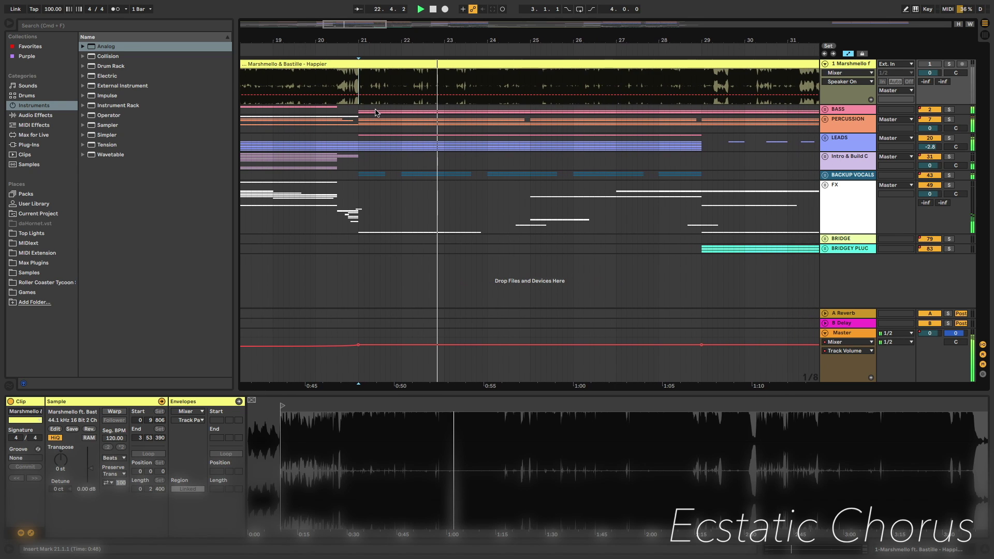
Step: Expand the LEADS group while the chorus plays, look over its tracks and collapse the group again
{"action": "left_click", "coordinate": [826, 138]}
{"action": "scroll", "coordinate": [538, 175], "scroll_direction": "down", "scroll_amount": 3}
{"action": "scroll", "coordinate": [561, 173], "scroll_direction": "up", "scroll_amount": 3}
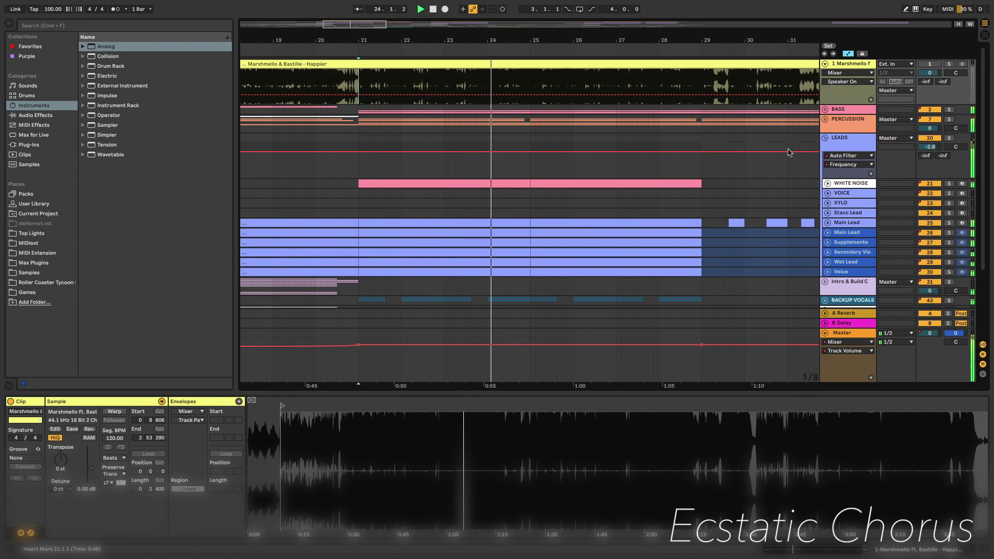
{"action": "left_click", "coordinate": [825, 139]}
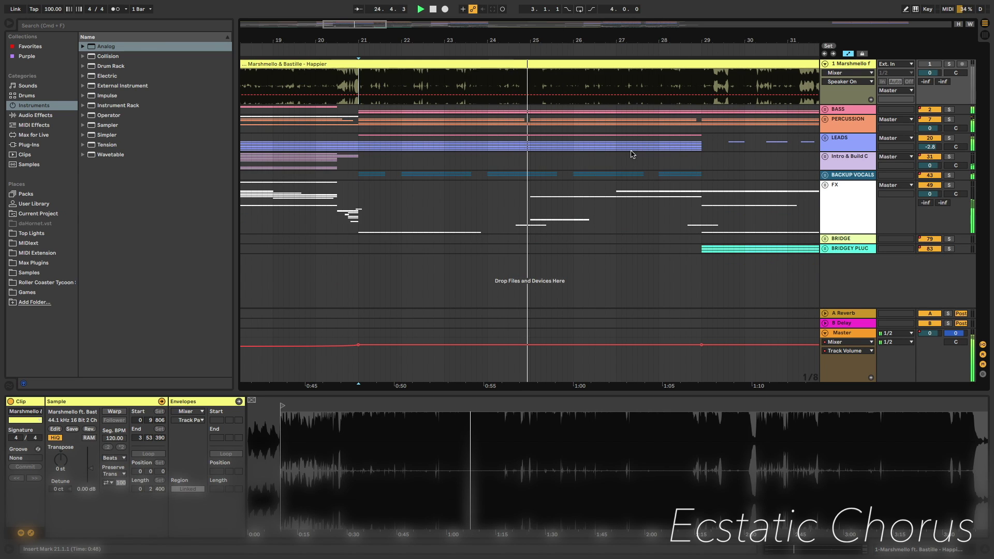
Step: Stop playback and place the insert marker at bar 25 in the FX group
{"action": "left_click", "coordinate": [360, 178]}
{"action": "key", "text": "space"}
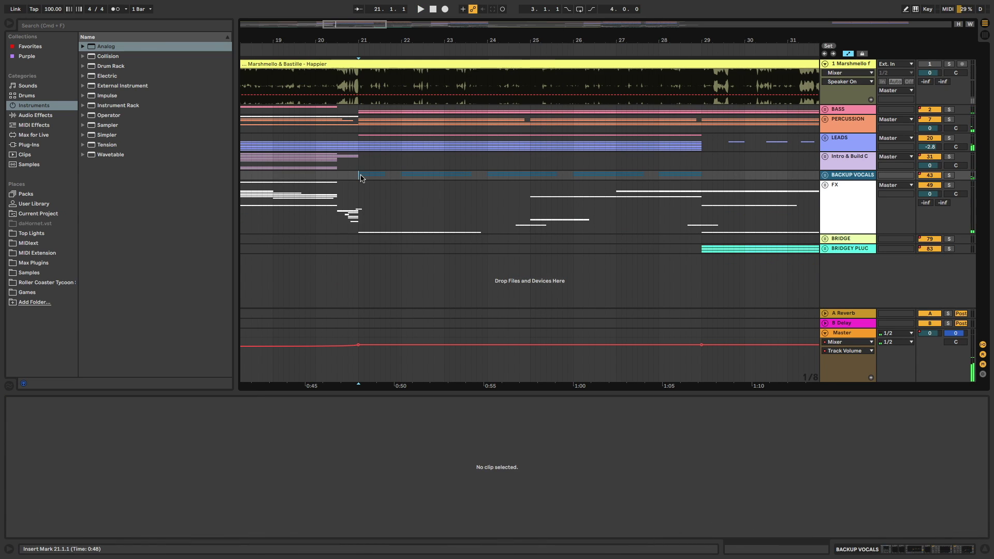
{"action": "left_click_drag", "start_coordinate": [361, 201], "coordinate": [530, 202]}
{"action": "left_click", "coordinate": [530, 202]}
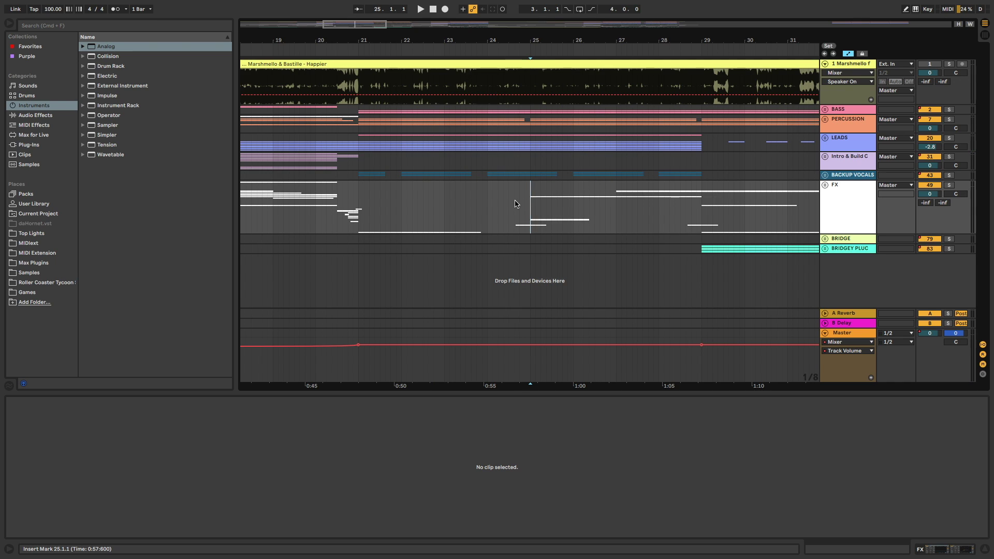
Step: Play the FX group from just before bar 25 and look through its individual effect tracks
{"action": "left_click_drag", "start_coordinate": [515, 203], "coordinate": [595, 201]}
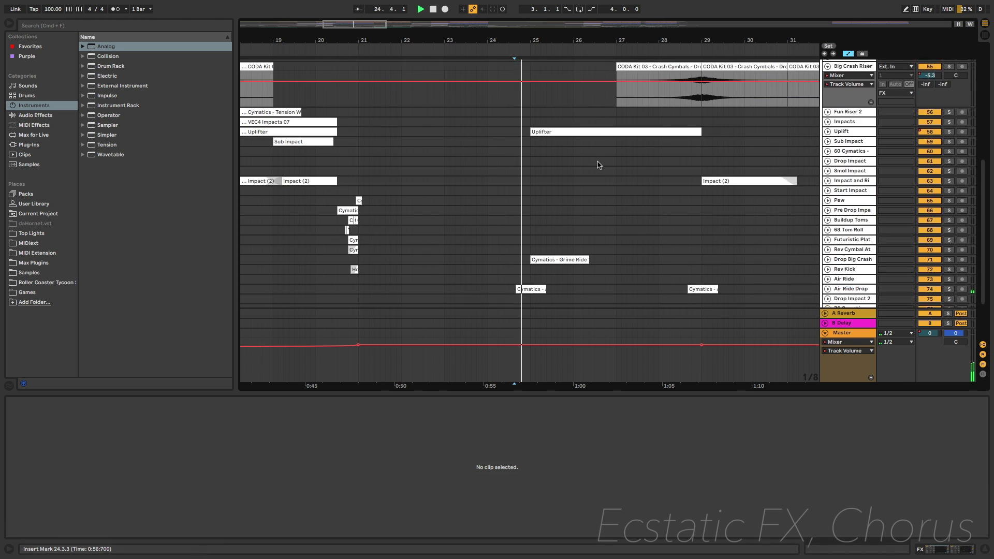
{"action": "scroll", "coordinate": [598, 164], "scroll_direction": "down", "scroll_amount": 3}
{"action": "scroll", "coordinate": [598, 165], "scroll_direction": "up", "scroll_amount": 8}
{"action": "scroll", "coordinate": [599, 165], "scroll_direction": "up", "scroll_amount": 2}
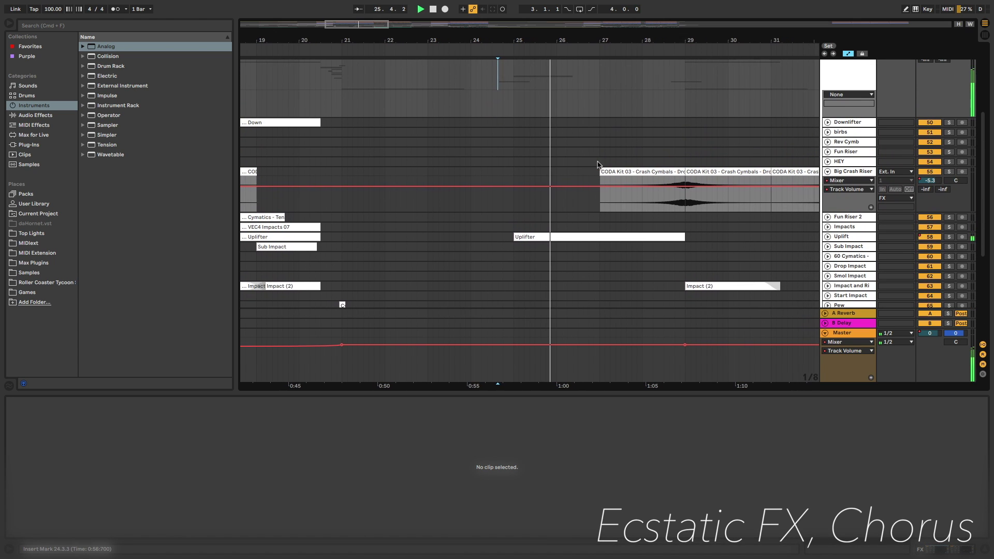
Step: Collapse the Big Crash Riser track and the FX group while the chorus plays, and return to bar 21
{"action": "left_click", "coordinate": [828, 171]}
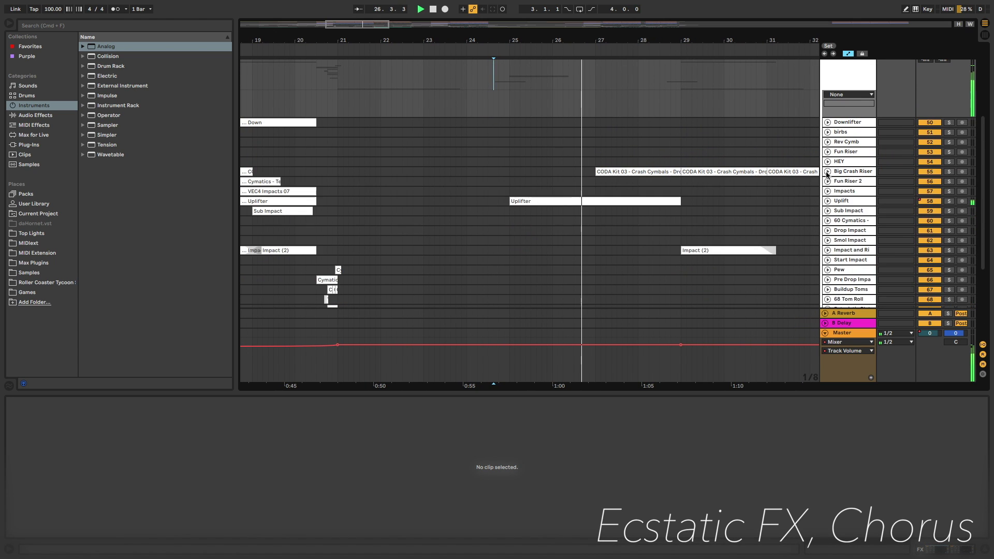
{"action": "scroll", "coordinate": [951, 99], "scroll_direction": "up", "scroll_amount": 3}
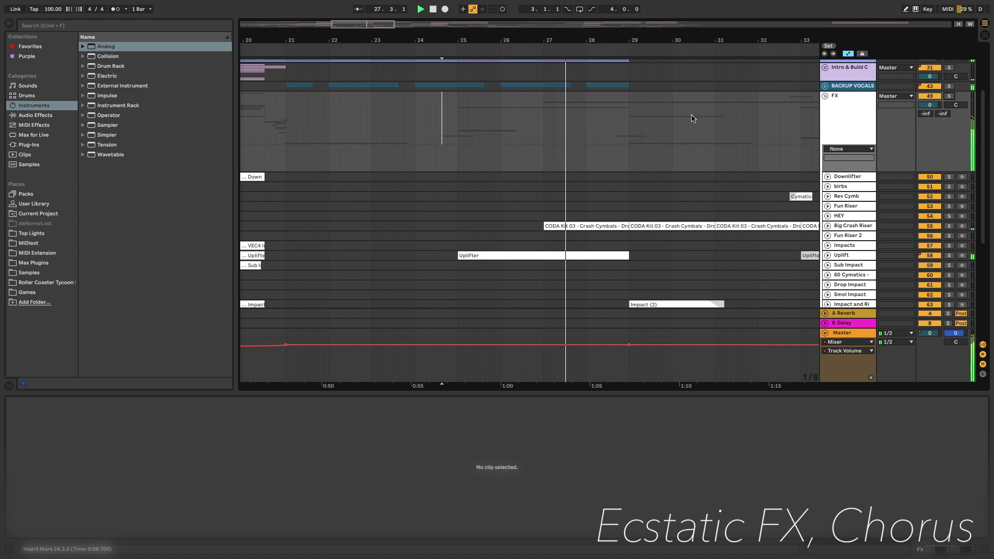
{"action": "scroll", "coordinate": [693, 117], "scroll_direction": "up", "scroll_amount": 4}
{"action": "left_click", "coordinate": [824, 185]}
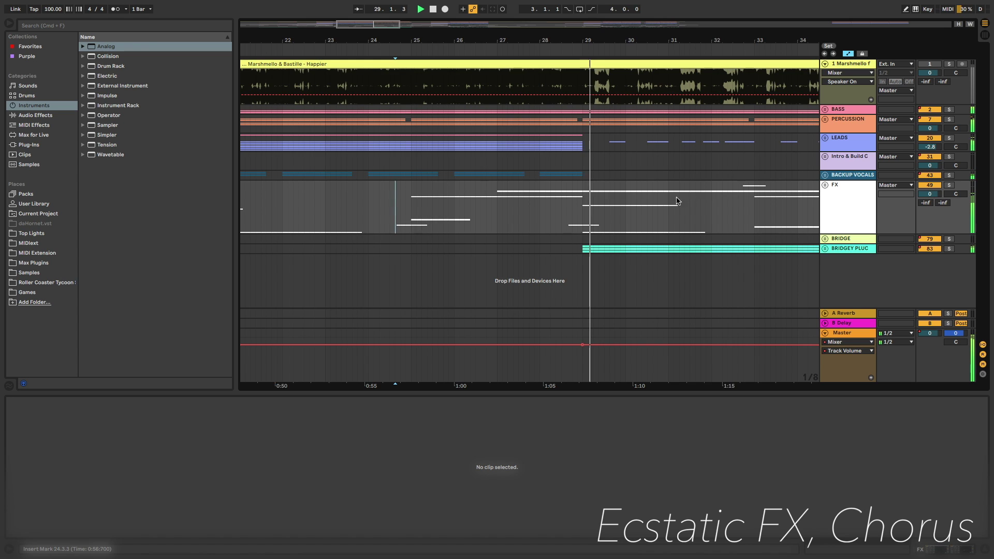
{"action": "scroll", "coordinate": [735, 194], "scroll_direction": "left", "scroll_amount": 5}
{"action": "scroll", "coordinate": [675, 201], "scroll_direction": "left", "scroll_amount": 1}
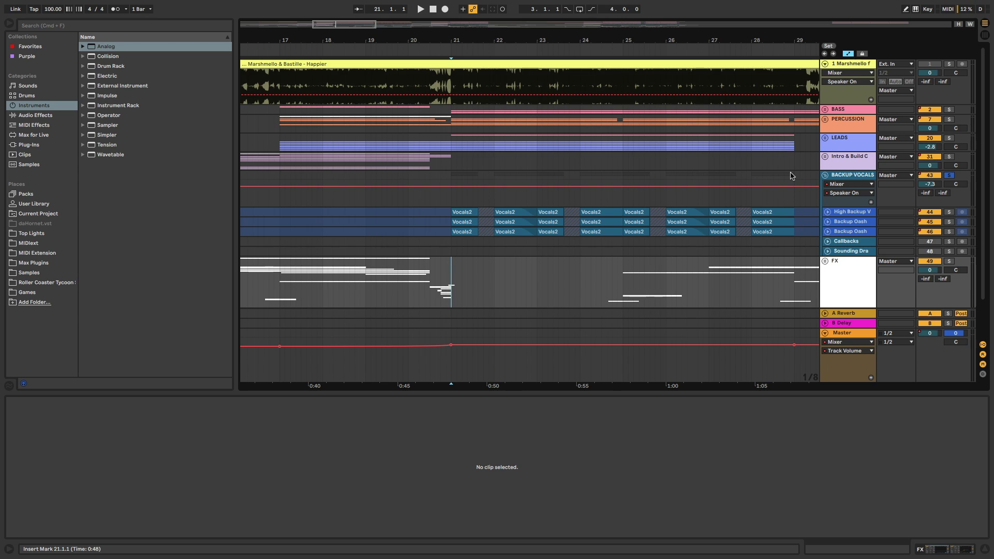
Step: Solo the Marshmello & Bastille reference track, play it from bar 21 to hear its background vocals, and unsolo it
{"action": "left_click", "coordinate": [949, 64]}
{"action": "key", "text": "space"}
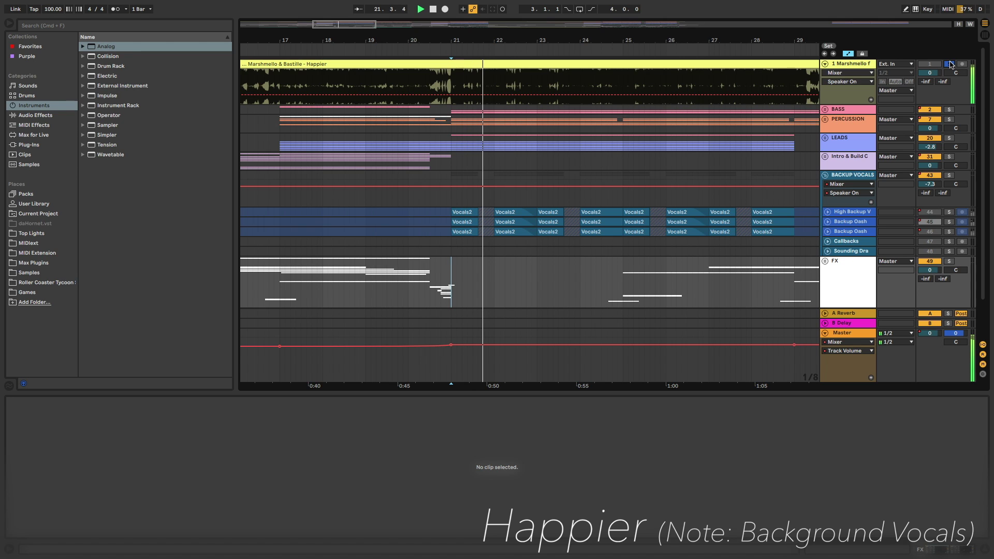
{"action": "left_click", "coordinate": [950, 64]}
{"action": "key", "text": "space"}
{"action": "scroll", "coordinate": [466, 185], "scroll_direction": "right", "scroll_amount": 3}
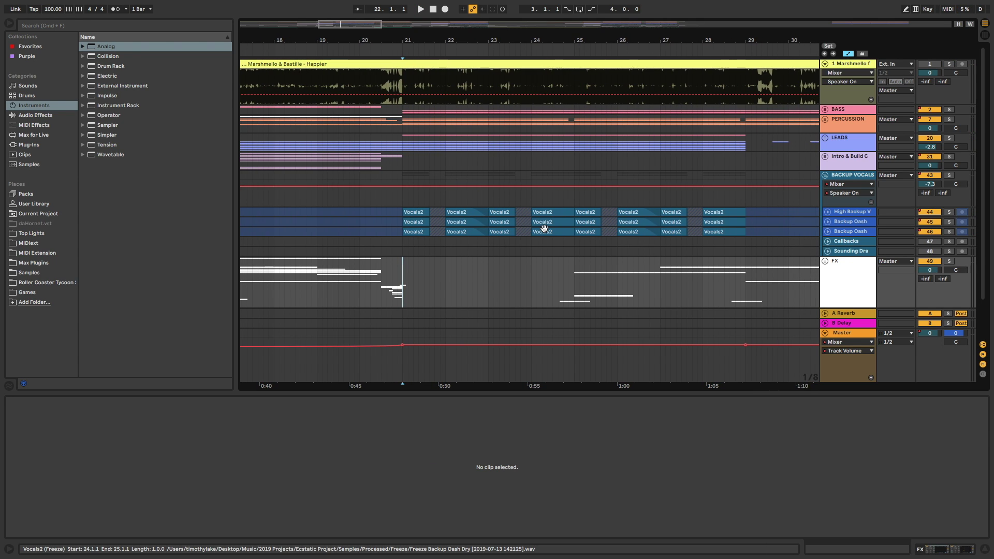
Step: Solo the BACKUP VOCALS group, show its effect devices and play it from bar 21
{"action": "left_click", "coordinate": [950, 175]}
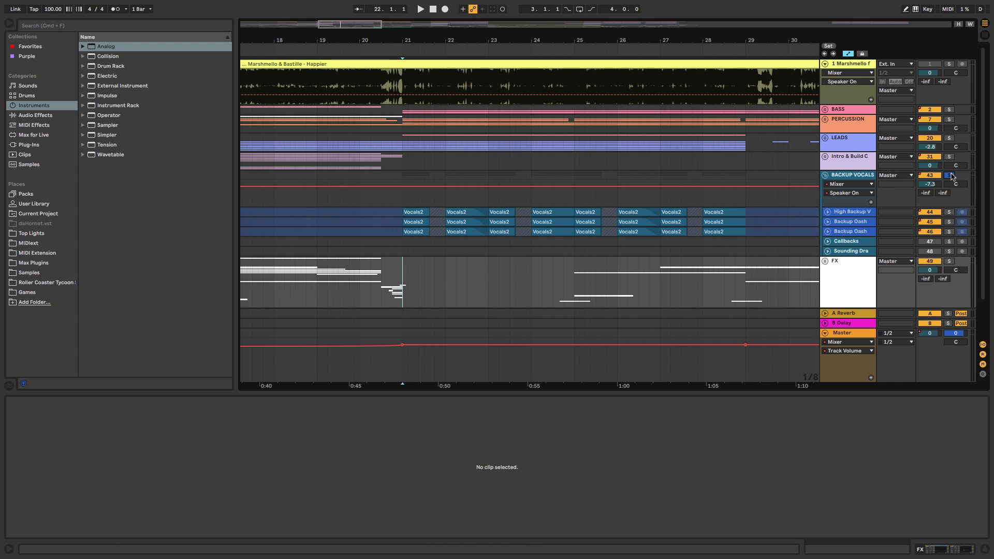
{"action": "left_click", "coordinate": [862, 177]}
{"action": "key", "text": "space"}
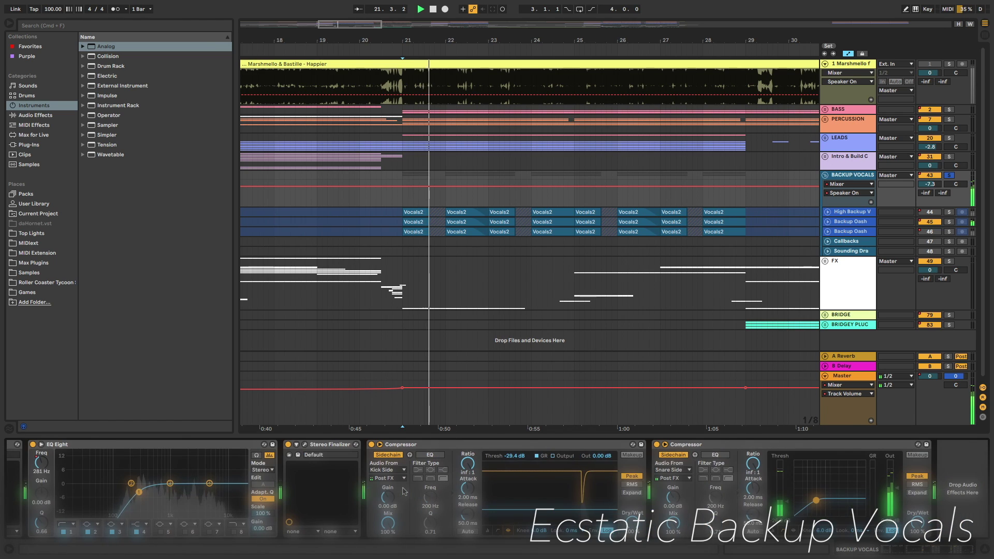
Step: Unfold the High Backup V and first Backup Dash tracks, examine their clips and volume automation up close, and stop playback
{"action": "left_click", "coordinate": [827, 220]}
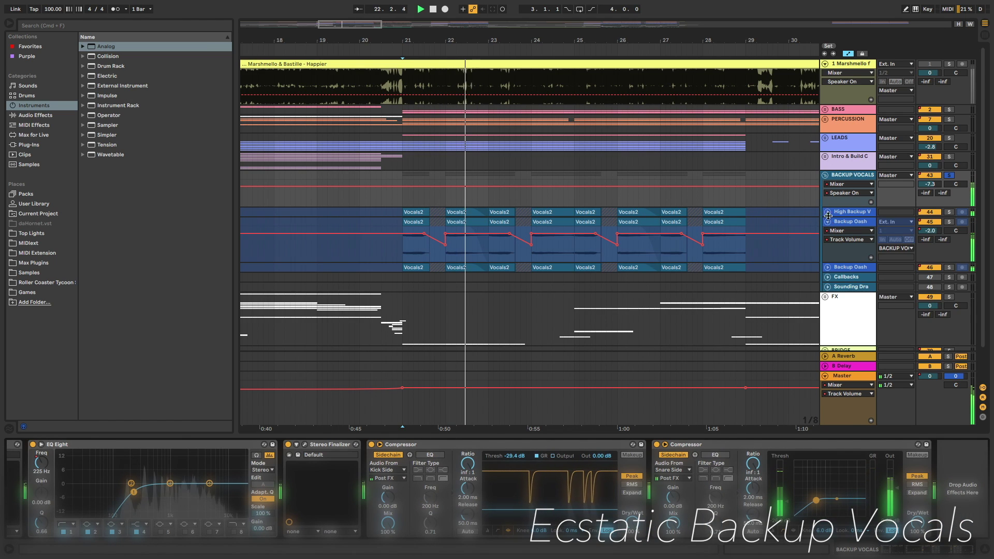
{"action": "left_click", "coordinate": [827, 211]}
{"action": "key", "text": "plus"}
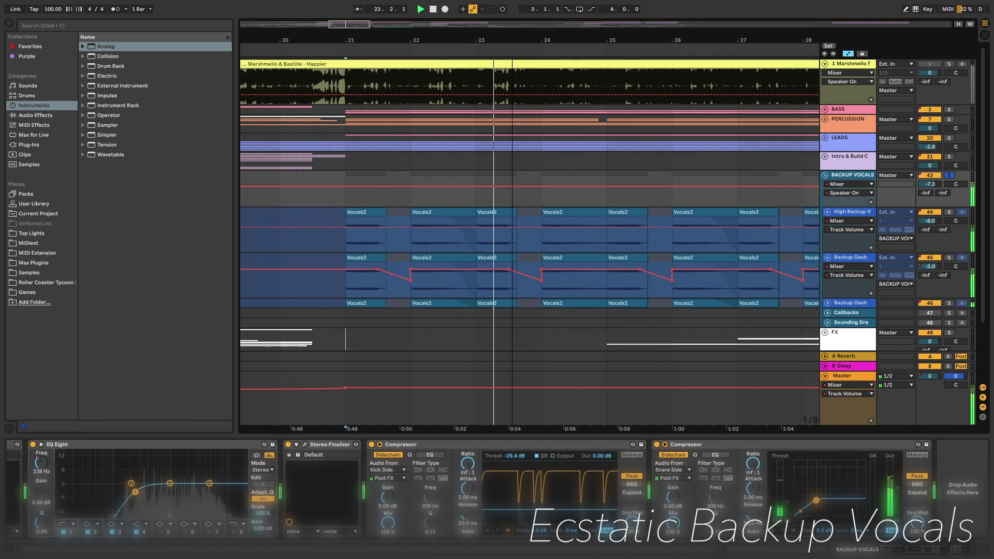
{"action": "scroll", "coordinate": [454, 213], "scroll_direction": "up", "scroll_amount": 1}
{"action": "scroll", "coordinate": [454, 213], "scroll_direction": "right", "scroll_amount": 3}
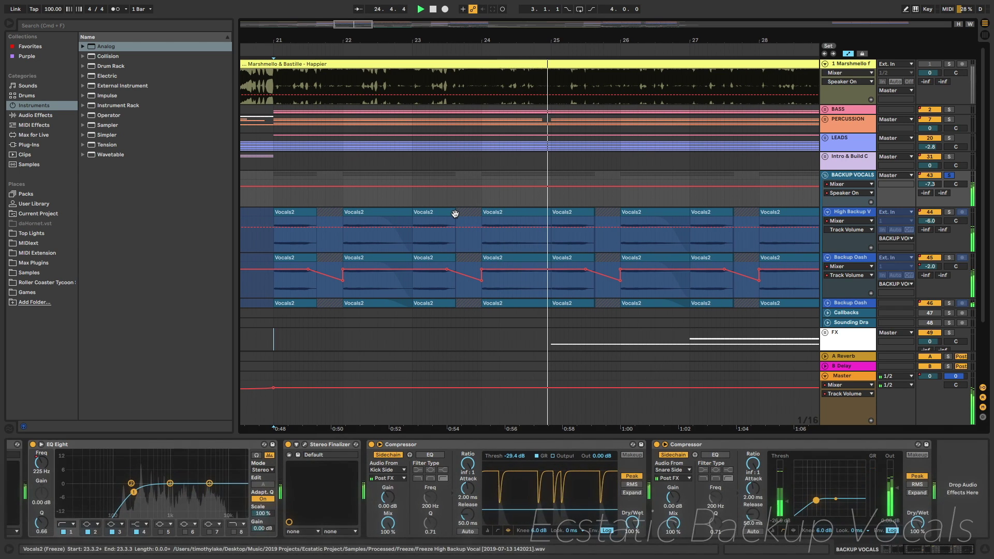
{"action": "key", "text": "space"}
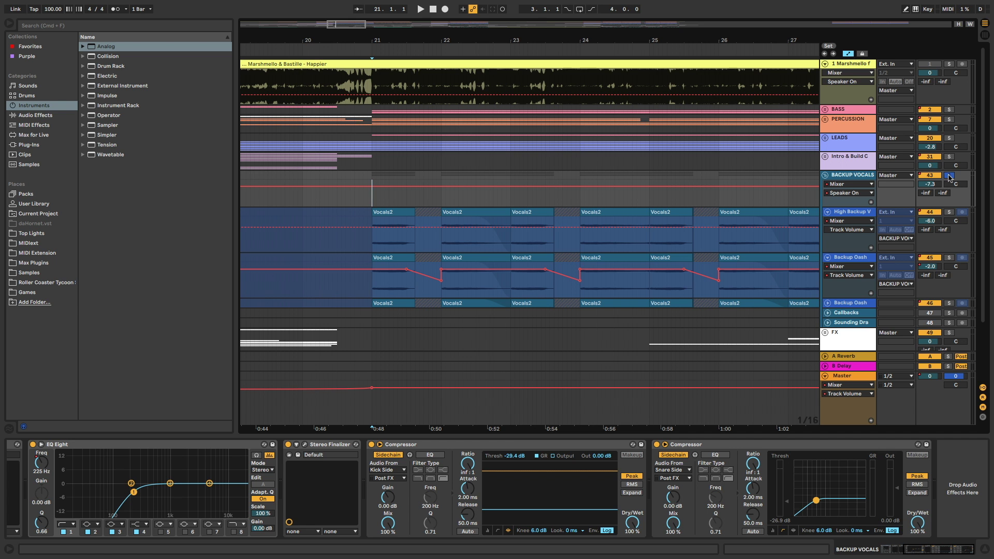
Step: Play the full mix from bar 21 with the backup vocals unsoloed, collapse the BACKUP VOCALS group and stop playback
{"action": "key", "text": "space"}
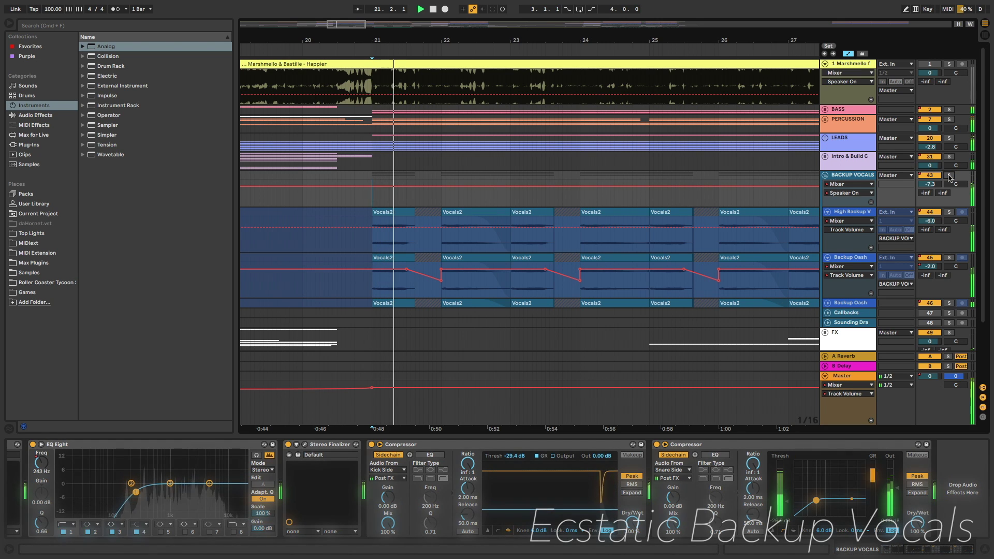
{"action": "left_click", "coordinate": [825, 175]}
{"action": "left_click_drag", "start_coordinate": [352, 31], "coordinate": [440, 145]}
{"action": "key", "text": "space"}
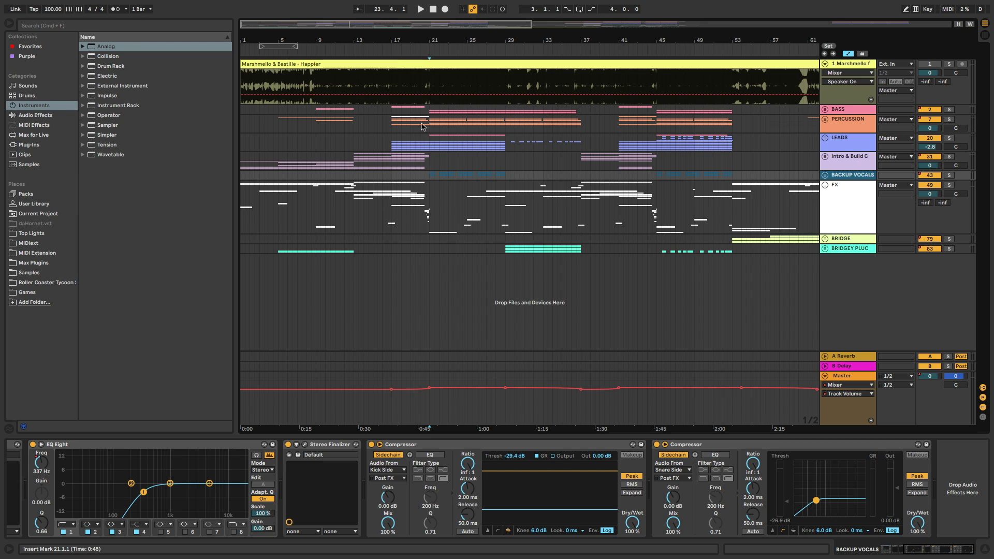
Step: Examine the arrangement of the whole song across all track groups, from the intro to the ending
{"action": "left_click_drag", "start_coordinate": [359, 34], "coordinate": [429, 27]}
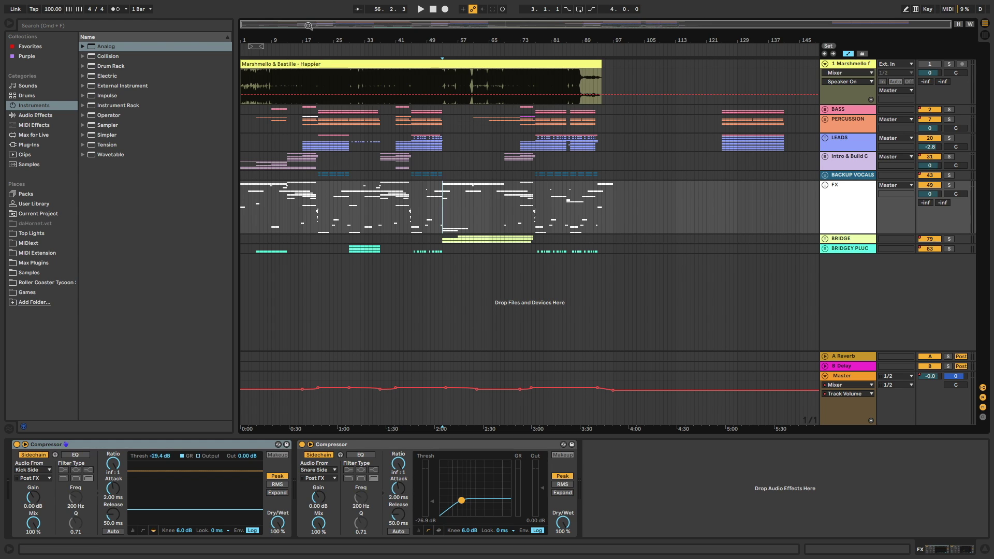
{"action": "left_click_drag", "start_coordinate": [308, 26], "coordinate": [310, 39]}
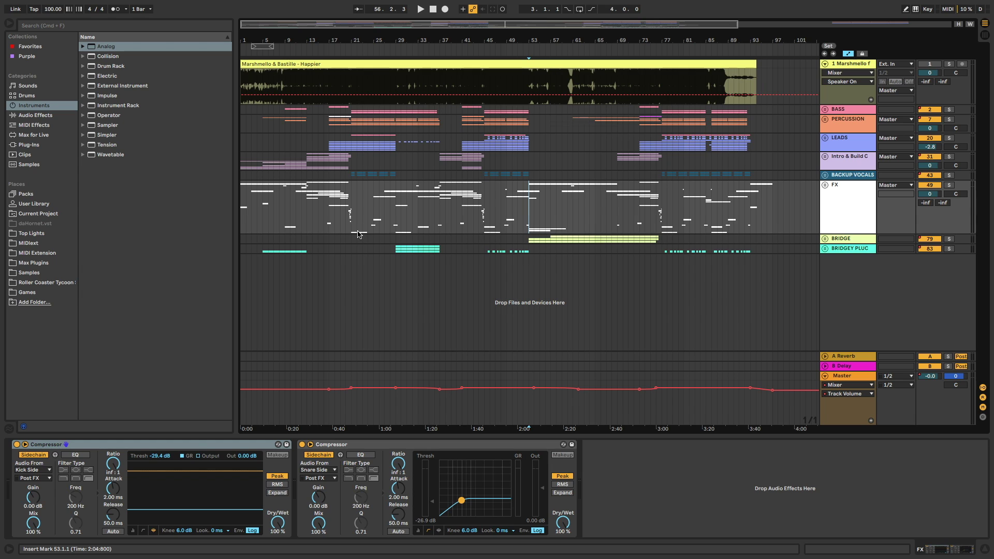
{"action": "scroll", "coordinate": [314, 92], "scroll_direction": "up", "scroll_amount": 2}
{"action": "scroll", "coordinate": [323, 135], "scroll_direction": "left", "scroll_amount": 2}
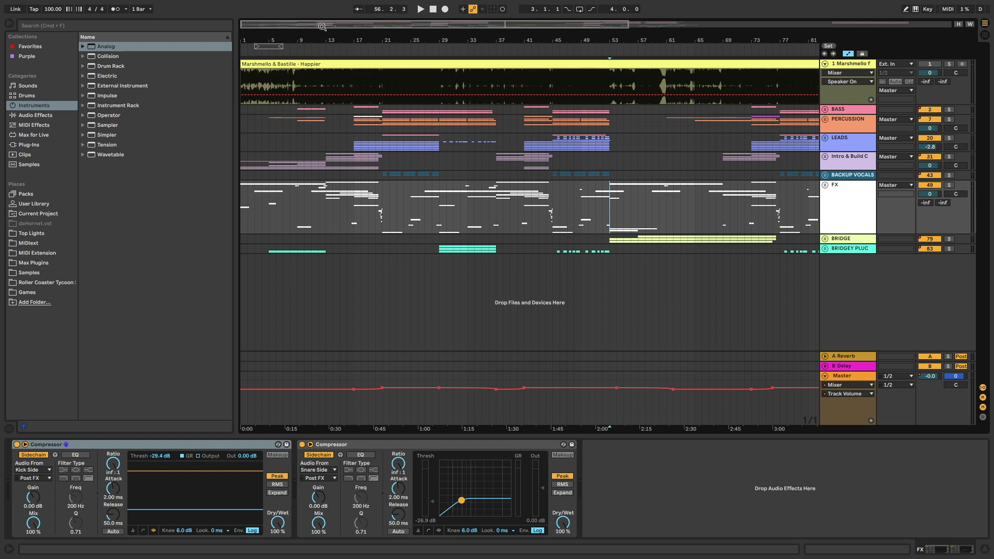
{"action": "left_click_drag", "start_coordinate": [311, 26], "coordinate": [323, 25]}
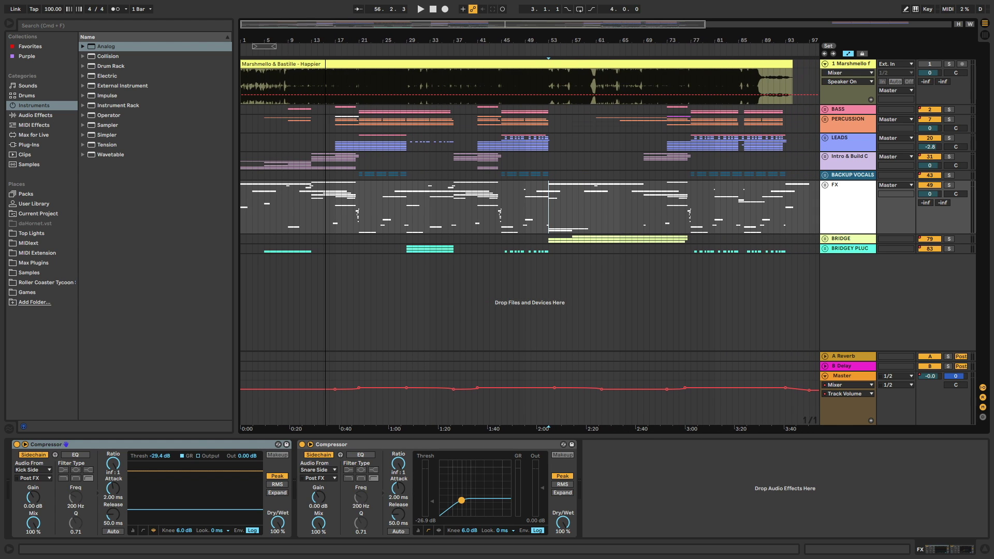